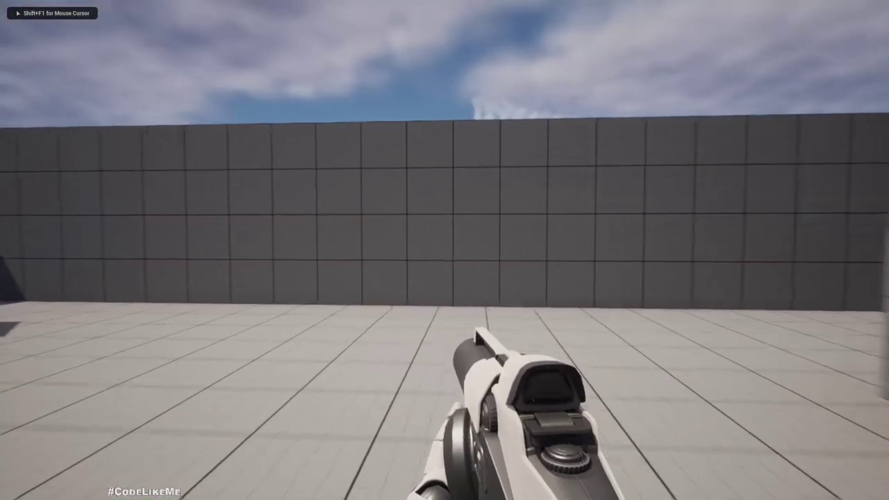
Play-test the destruction demo level by firing projectiles at the arena walls to break them apart, and end the play session
{"action": "key", "text": "s"}
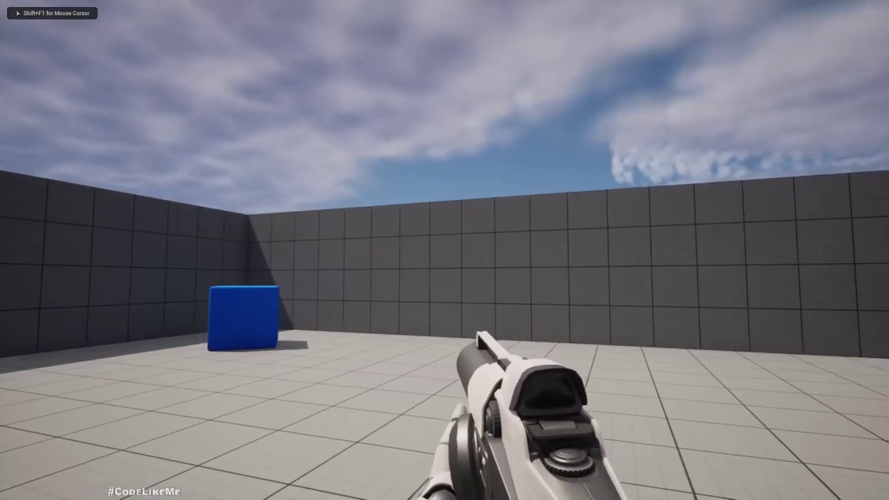
{"action": "key", "text": "w"}
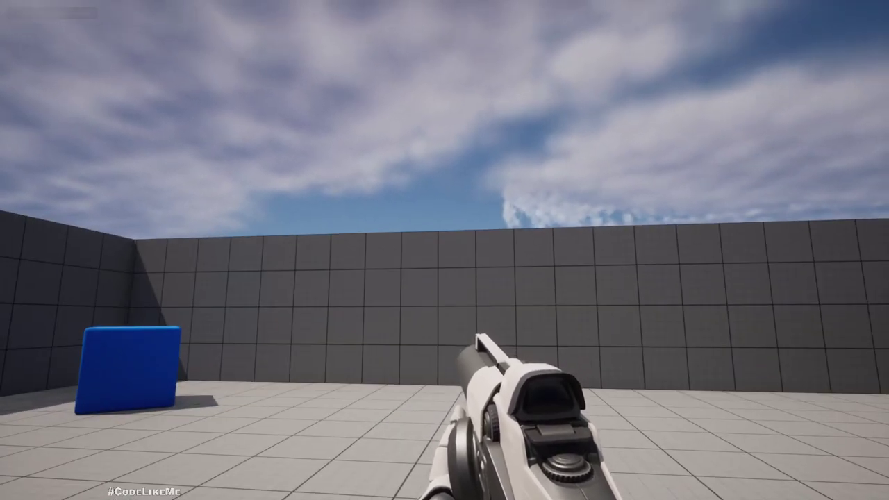
{"action": "left_click", "coordinate": [444, 250]}
{"action": "left_click", "coordinate": [445, 250]}
{"action": "left_click", "coordinate": [444, 250]}
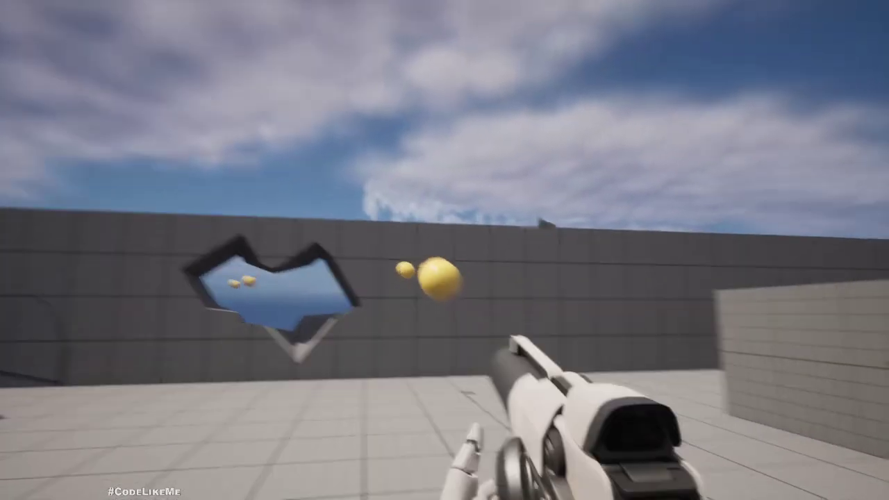
{"action": "left_click", "coordinate": [445, 250]}
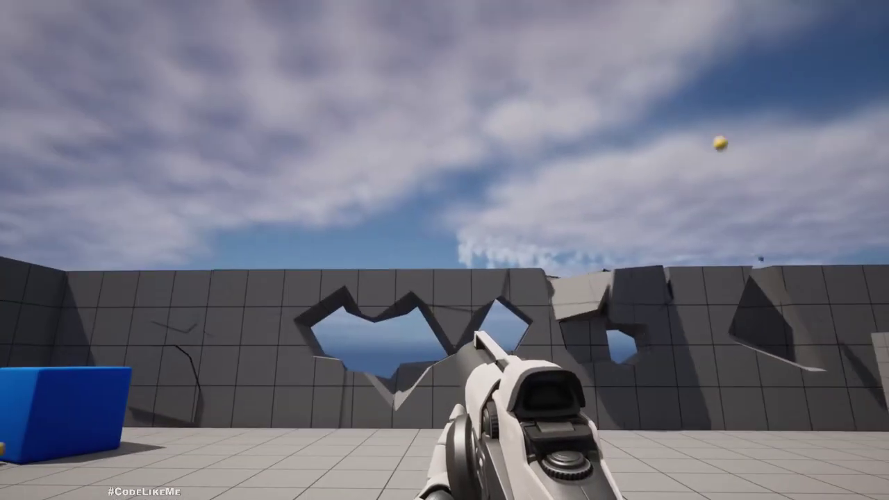
{"action": "left_click", "coordinate": [445, 250]}
{"action": "left_click", "coordinate": [445, 250]}
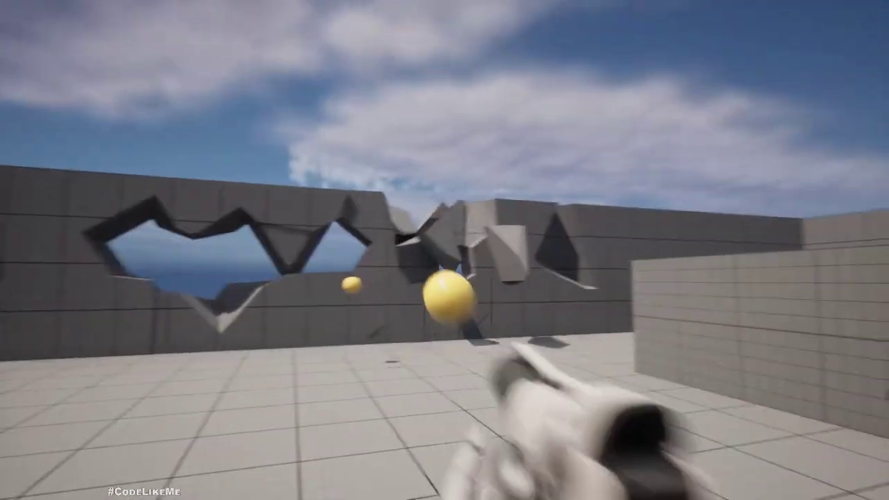
{"action": "left_click", "coordinate": [445, 250]}
{"action": "left_click", "coordinate": [444, 250]}
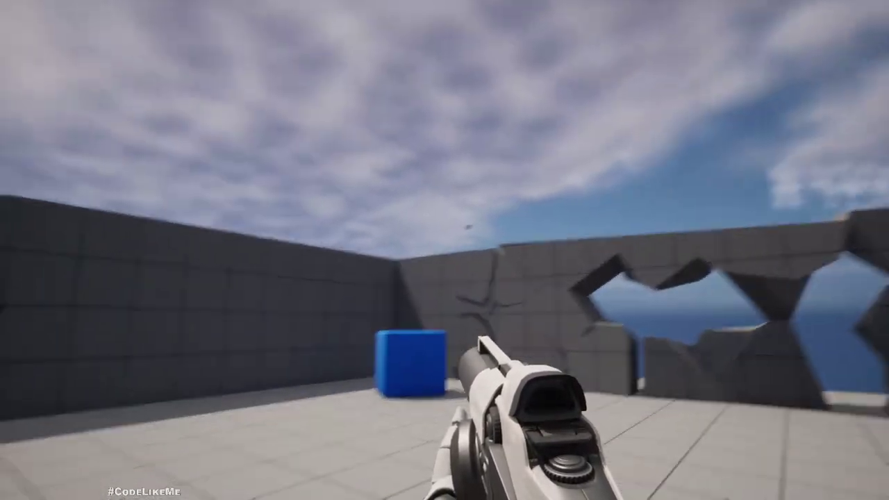
{"action": "left_click", "coordinate": [444, 250]}
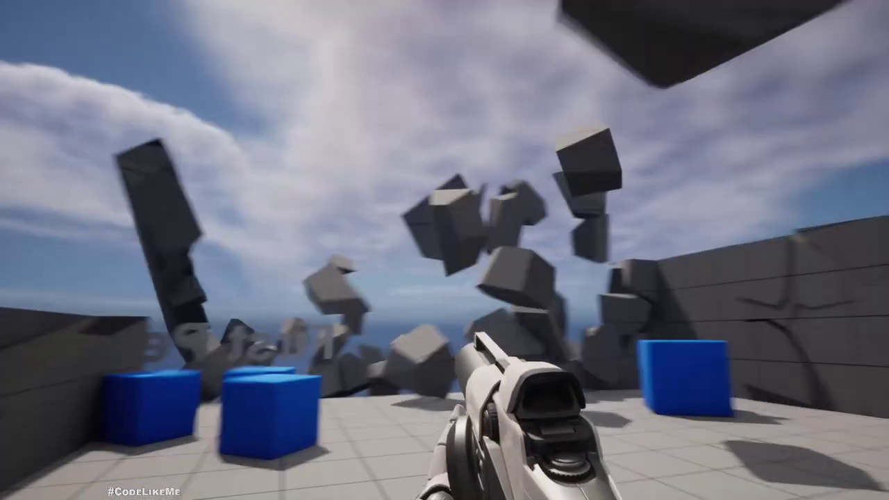
{"action": "left_click", "coordinate": [445, 250]}
{"action": "left_click", "coordinate": [444, 250]}
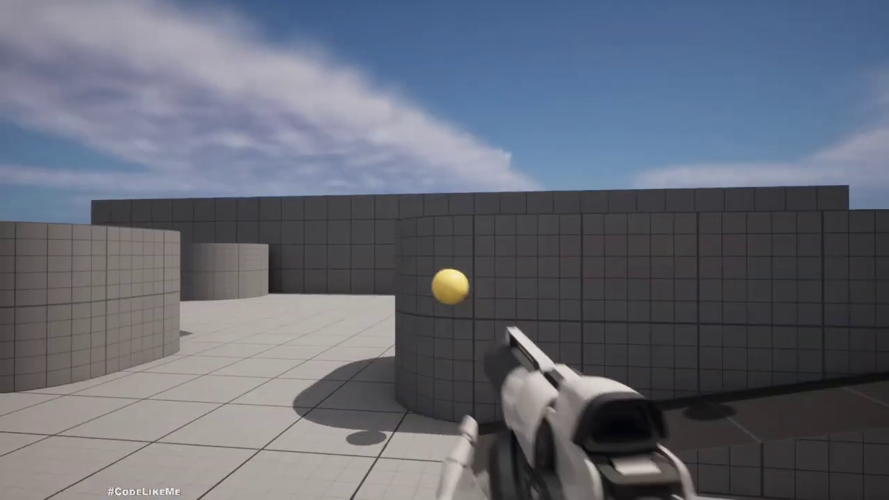
{"action": "left_click", "coordinate": [445, 250]}
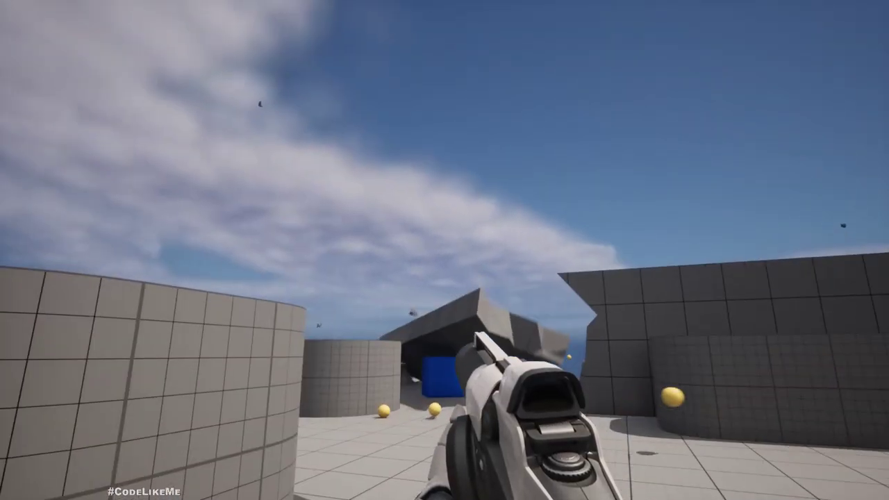
{"action": "left_click", "coordinate": [445, 250]}
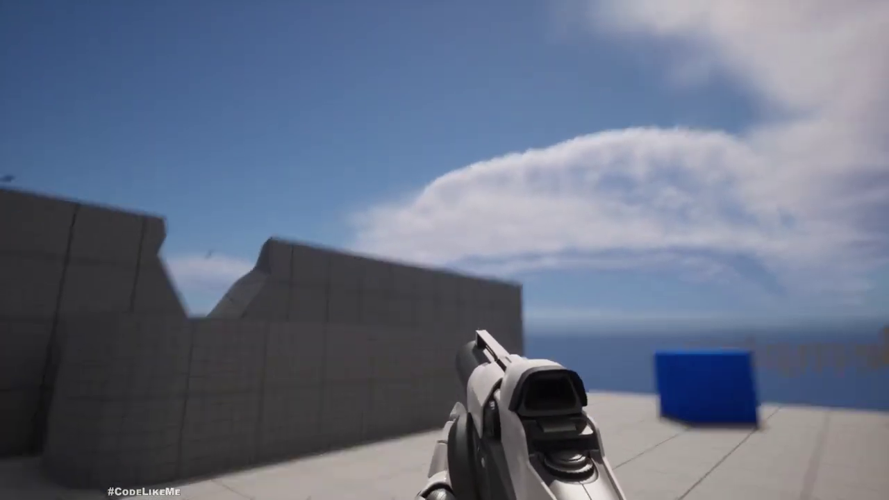
{"action": "left_click", "coordinate": [445, 250]}
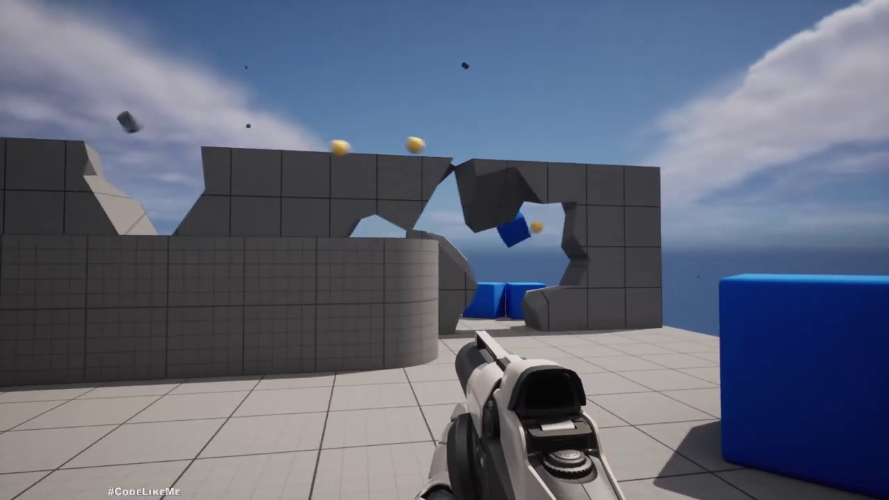
{"action": "left_click", "coordinate": [444, 250]}
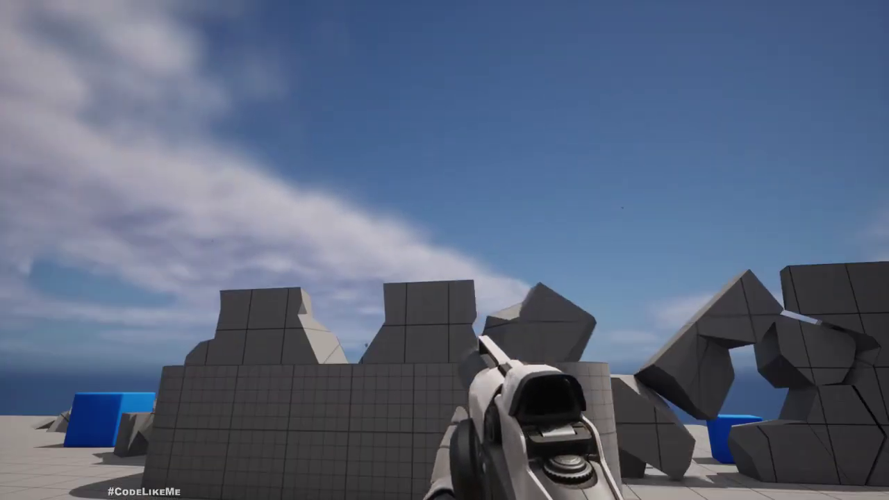
{"action": "left_click", "coordinate": [445, 250]}
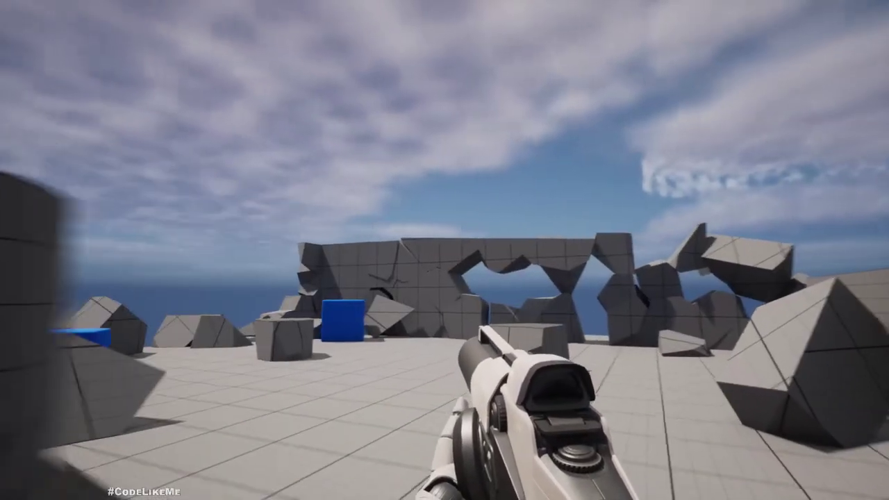
{"action": "left_click", "coordinate": [445, 250]}
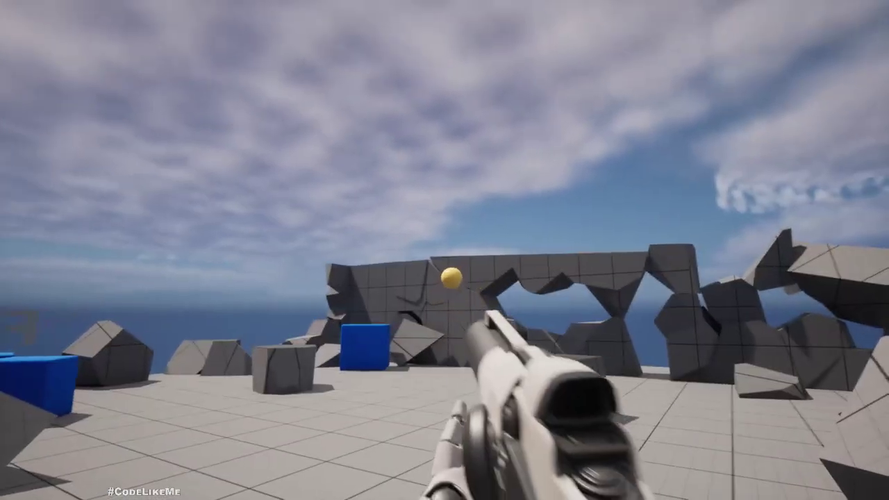
{"action": "left_click", "coordinate": [445, 250]}
{"action": "left_click", "coordinate": [445, 250]}
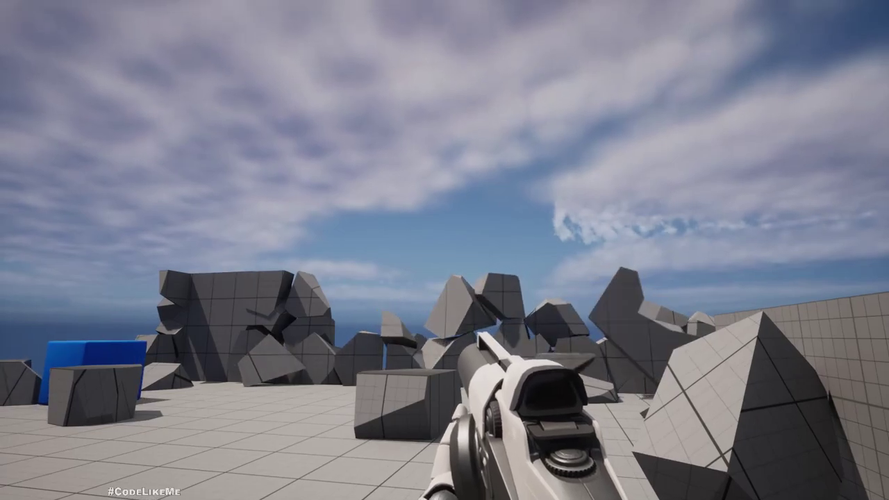
{"action": "key", "text": "Escape"}
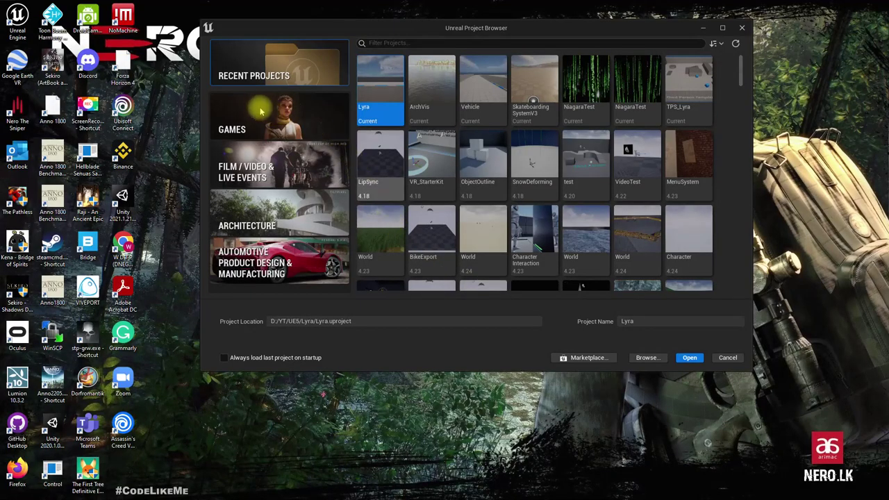
Create a new game project from the First Person template, named FPS_Destruction
{"action": "left_click", "coordinate": [260, 111]}
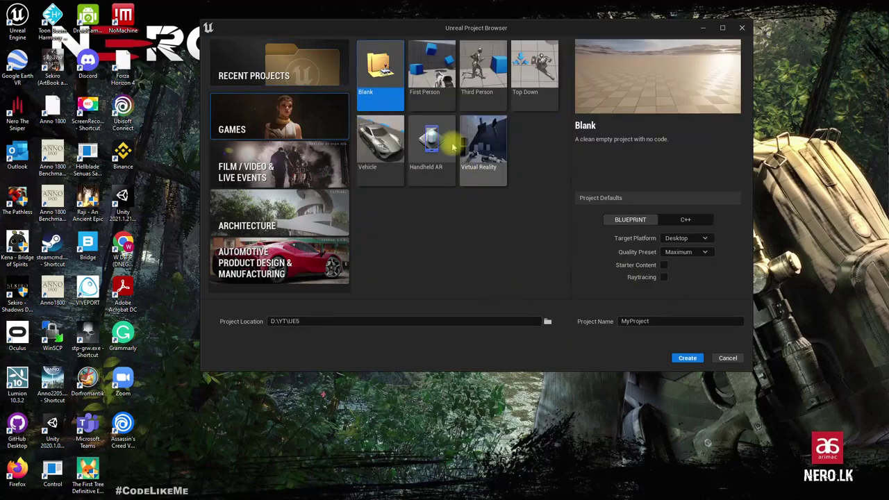
{"action": "left_click", "coordinate": [427, 58]}
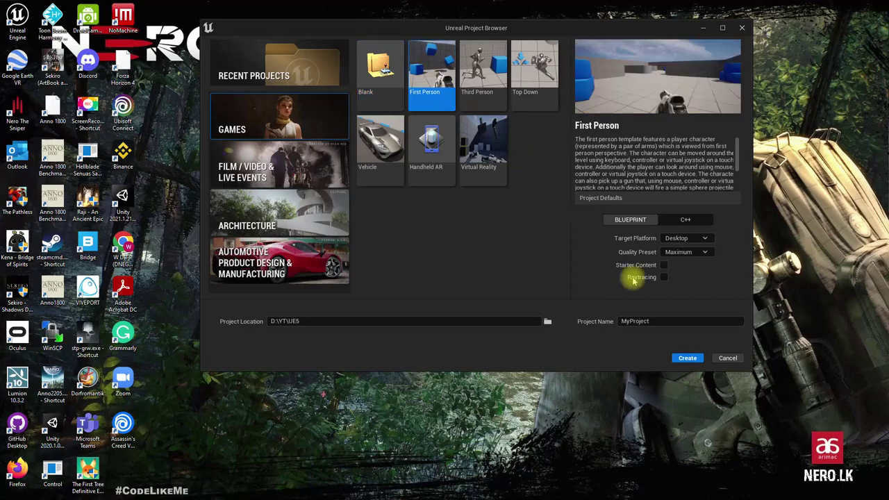
{"action": "left_click", "coordinate": [662, 321]}
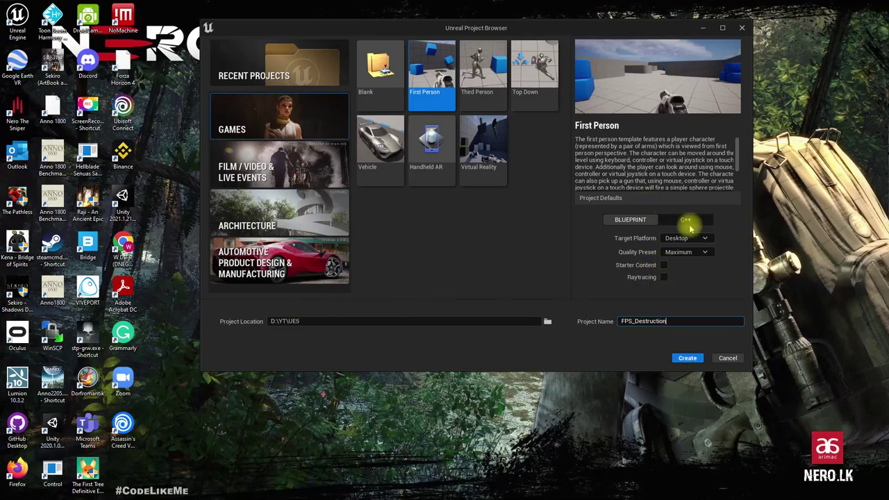
{"action": "left_click", "coordinate": [688, 358]}
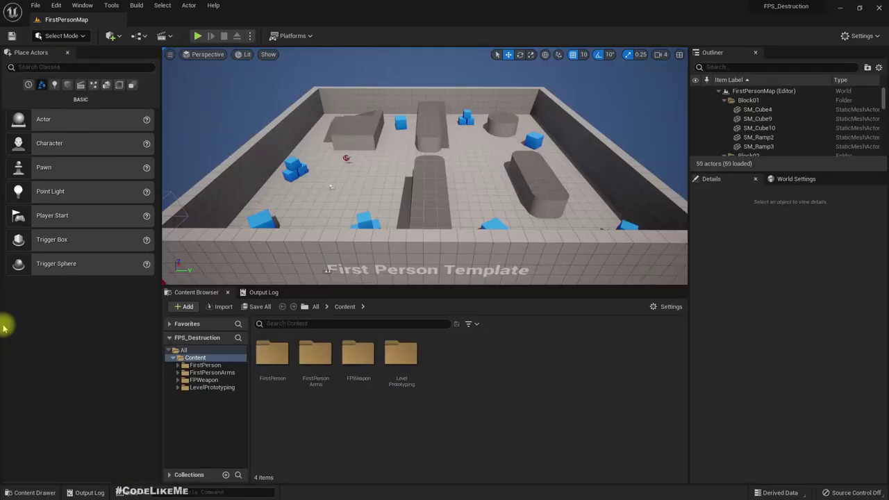
Play-test the template level in full screen by picking up the rifle and shooting at the walls and blue cubes, and stop playing
{"action": "right_click_drag", "start_coordinate": [442, 168], "coordinate": [437, 168]}
{"action": "key", "text": "F11"}
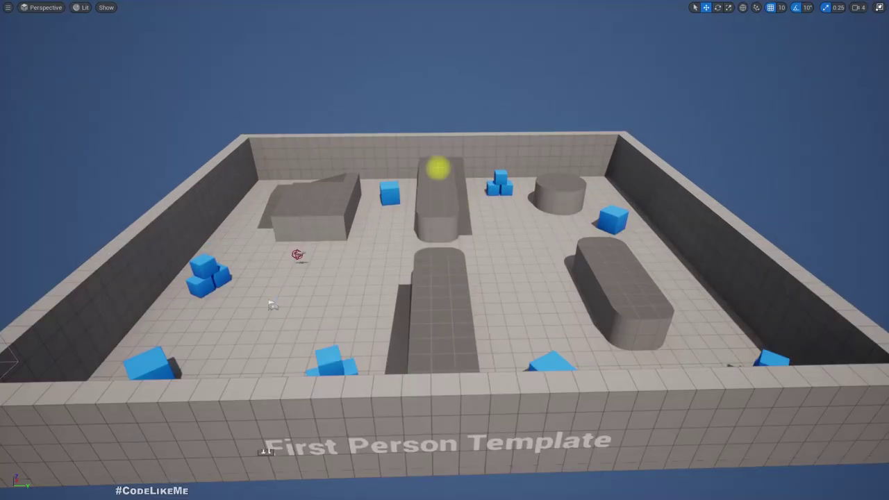
{"action": "key", "text": "alt+p"}
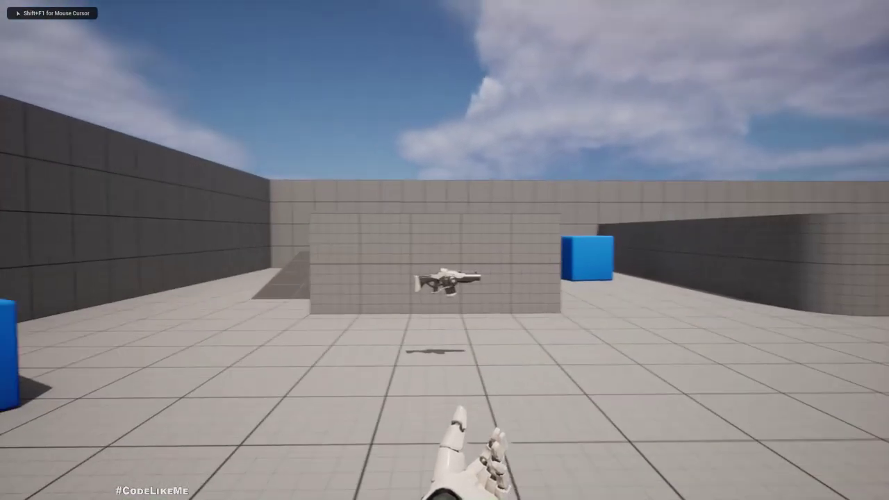
{"action": "key", "text": "w"}
{"action": "left_click", "coordinate": [445, 250]}
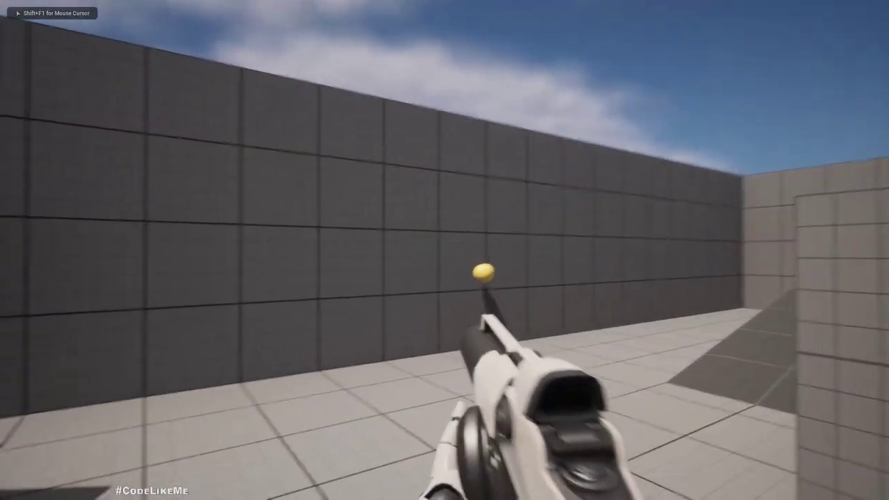
{"action": "left_click", "coordinate": [445, 250]}
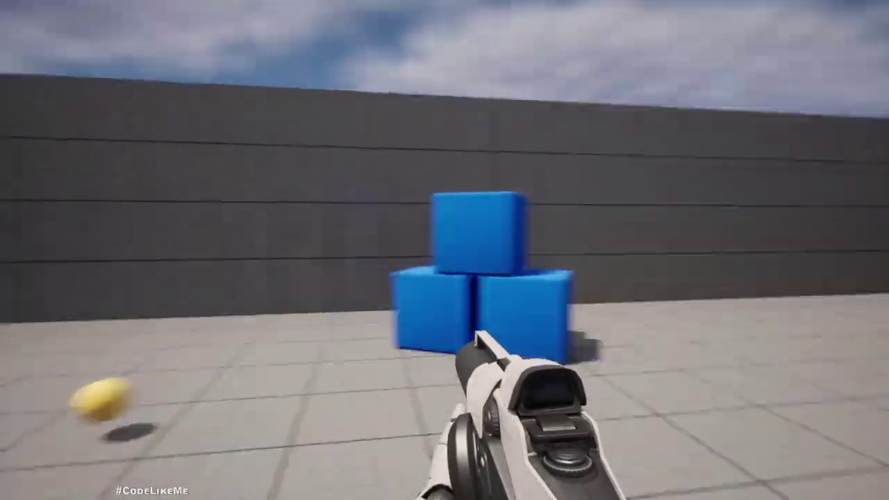
{"action": "left_click", "coordinate": [444, 250]}
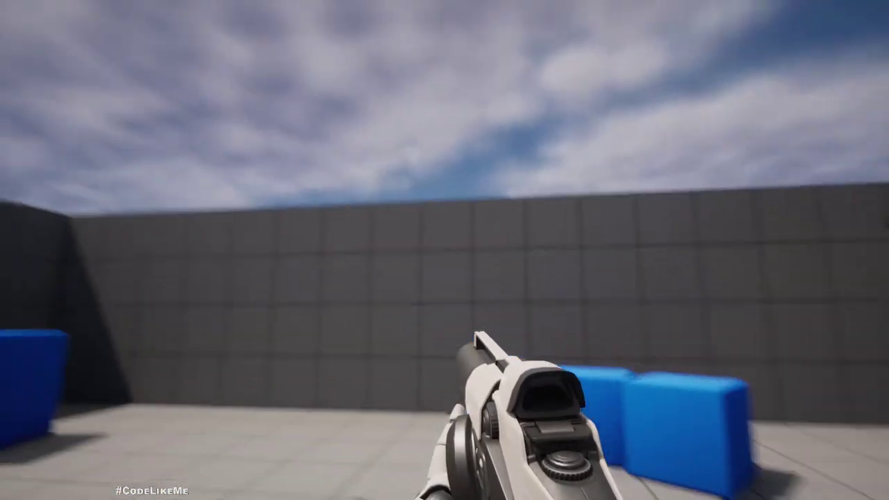
{"action": "left_click", "coordinate": [445, 250]}
{"action": "key", "text": "Escape"}
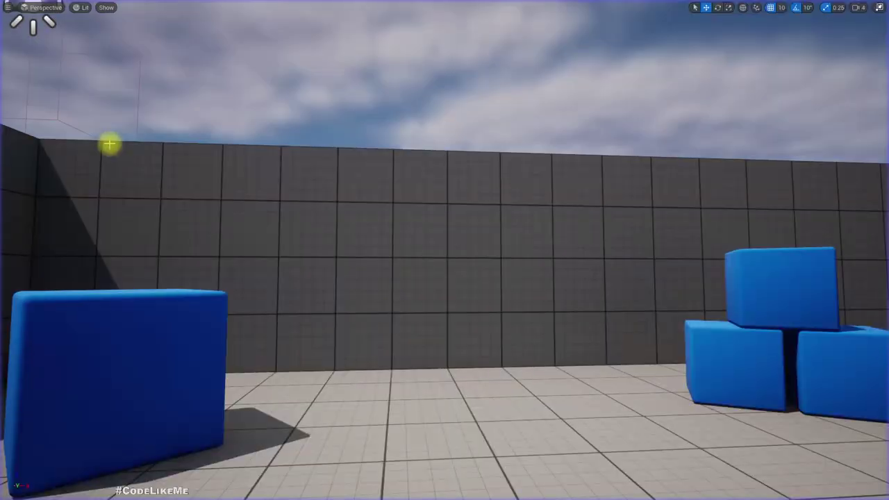
Turn the view toward the stacked blue cubes, leave full screen, and make the level viewport taller
{"action": "right_click_drag", "start_coordinate": [252, 249], "coordinate": [348, 249]}
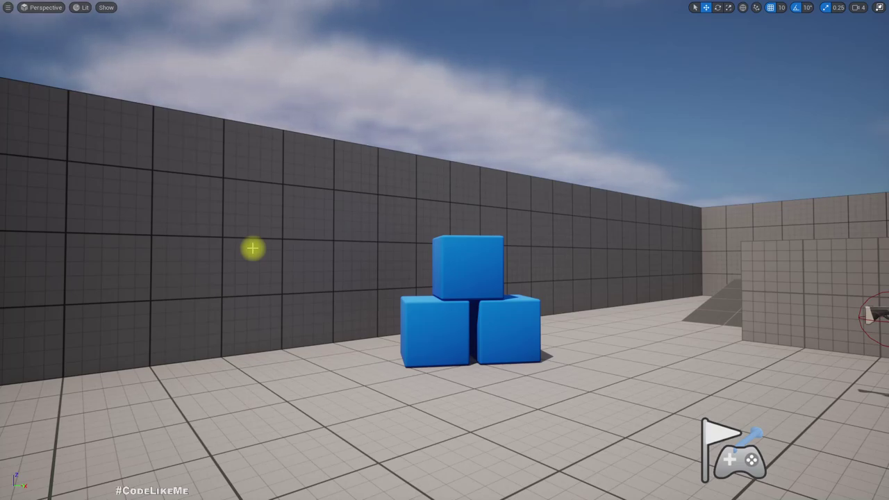
{"action": "key", "text": "F11"}
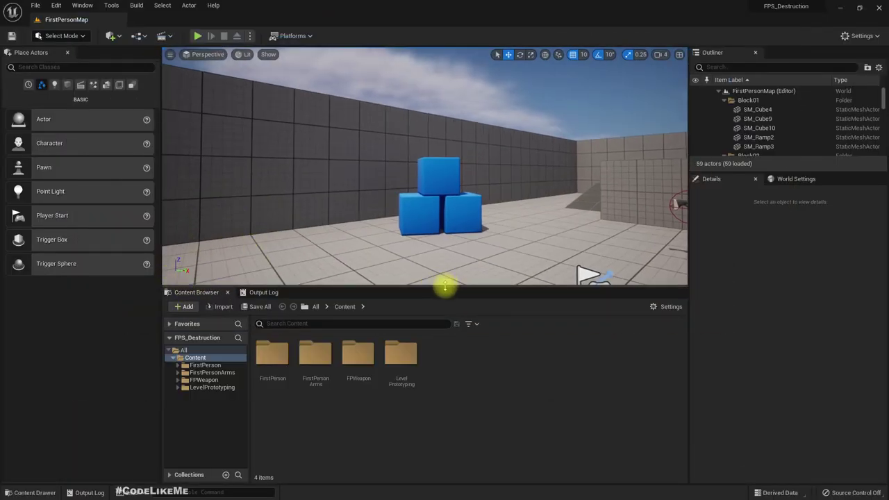
{"action": "left_click_drag", "start_coordinate": [444, 285], "coordinate": [445, 323]}
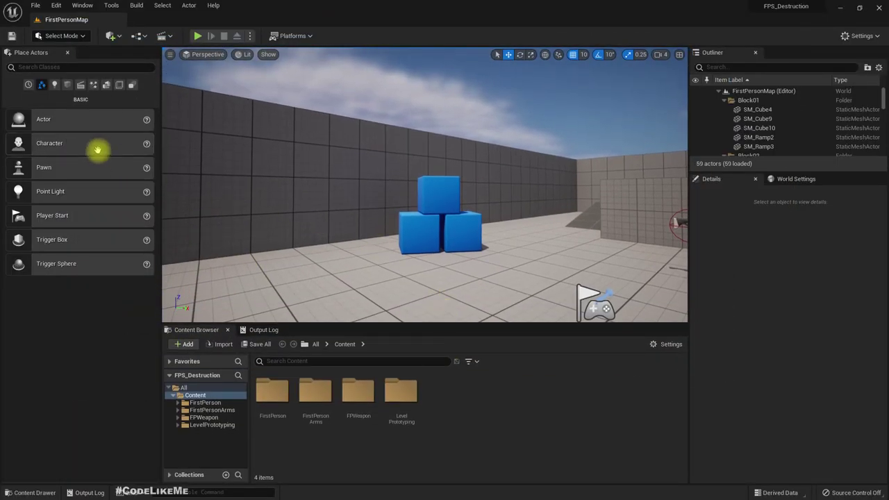
{"action": "left_click", "coordinate": [864, 37]}
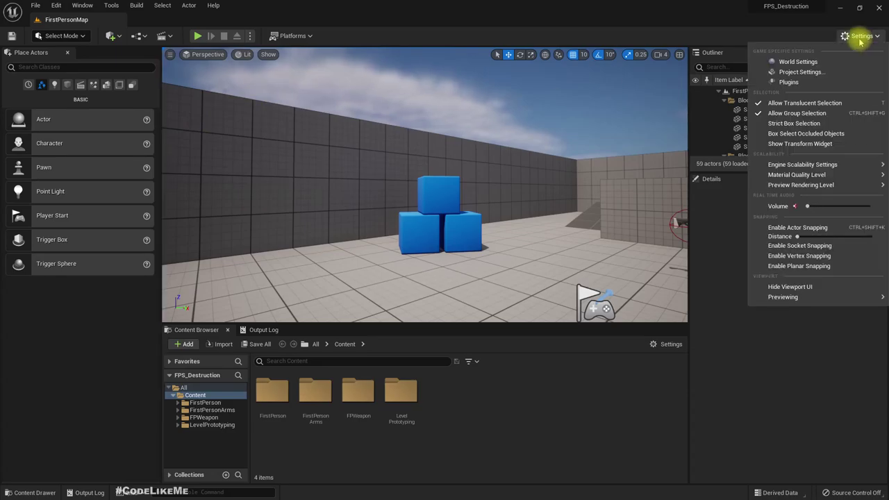
{"action": "left_click", "coordinate": [799, 62]}
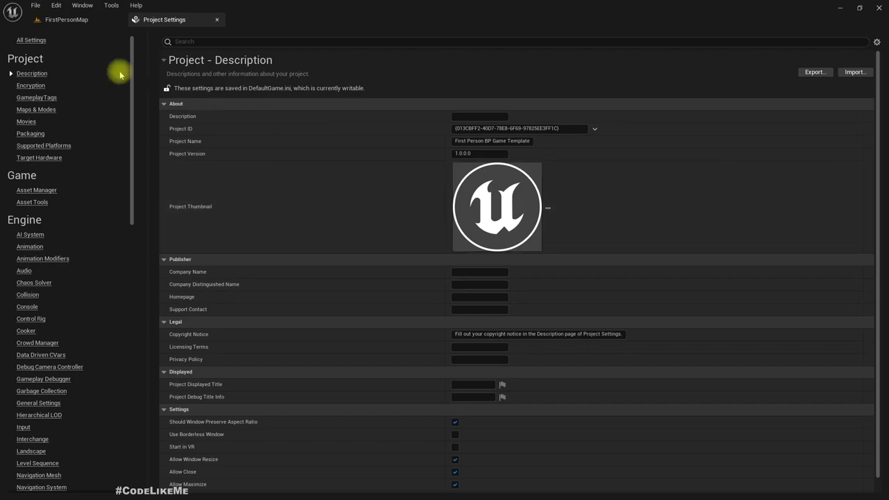
{"action": "left_click", "coordinate": [218, 22]}
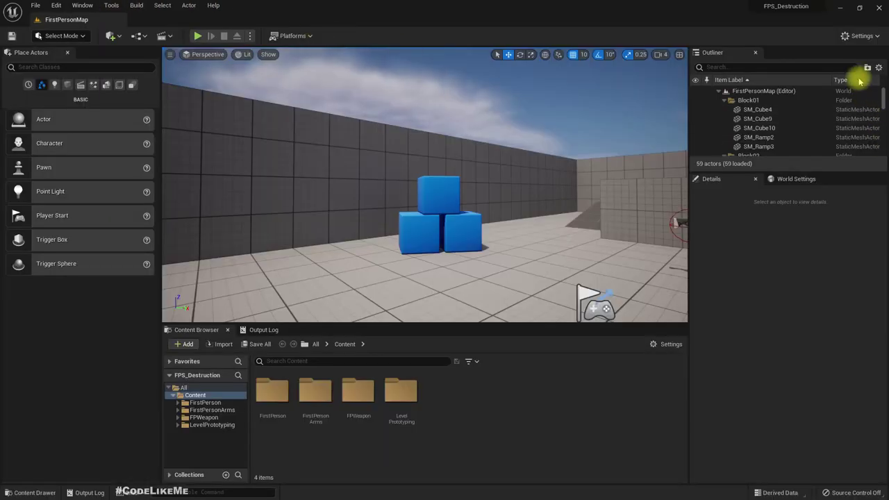
Find the Field System plugin by searching for "field" and enable it, accepting its beta status
{"action": "left_click", "coordinate": [861, 35]}
{"action": "left_click", "coordinate": [788, 82]}
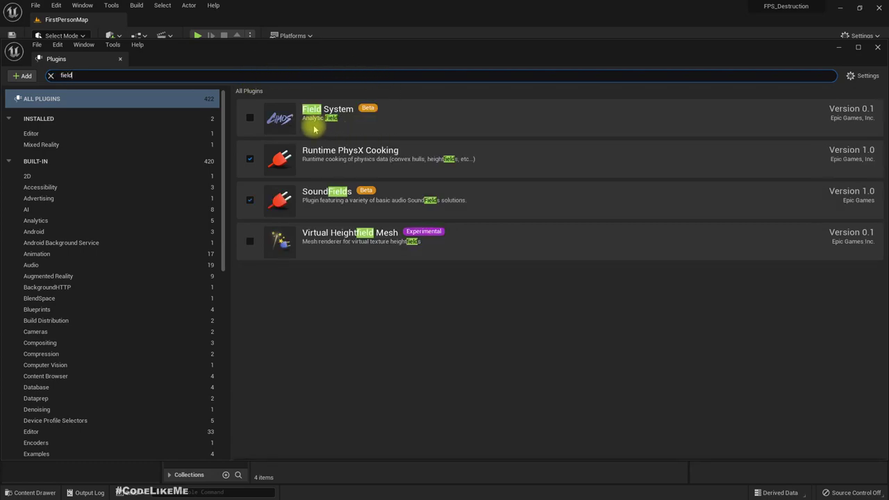
{"action": "left_click", "coordinate": [250, 118]}
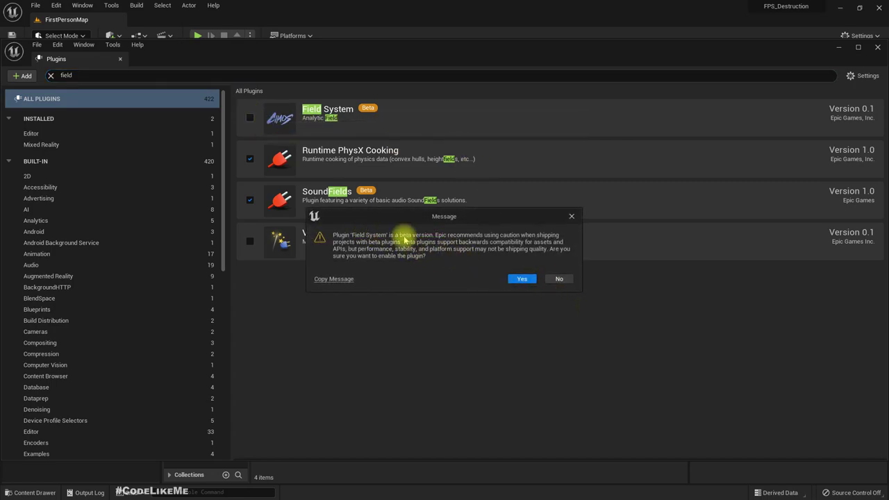
{"action": "left_click", "coordinate": [525, 279]}
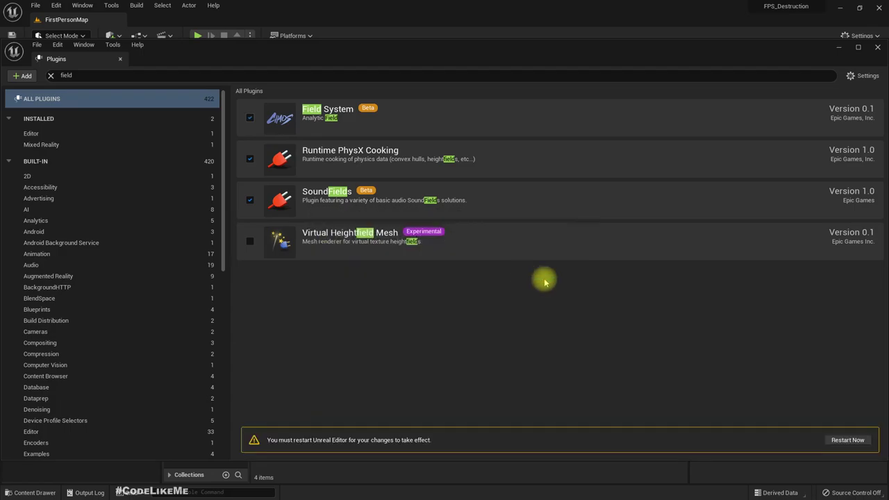
Restart the editor to apply the Field System plugin and close the plugin list
{"action": "left_click", "coordinate": [843, 441]}
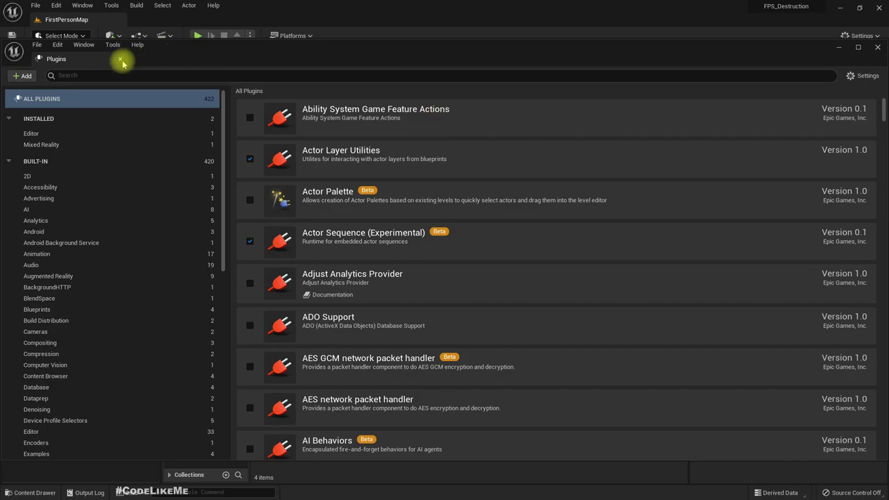
{"action": "left_click", "coordinate": [121, 60]}
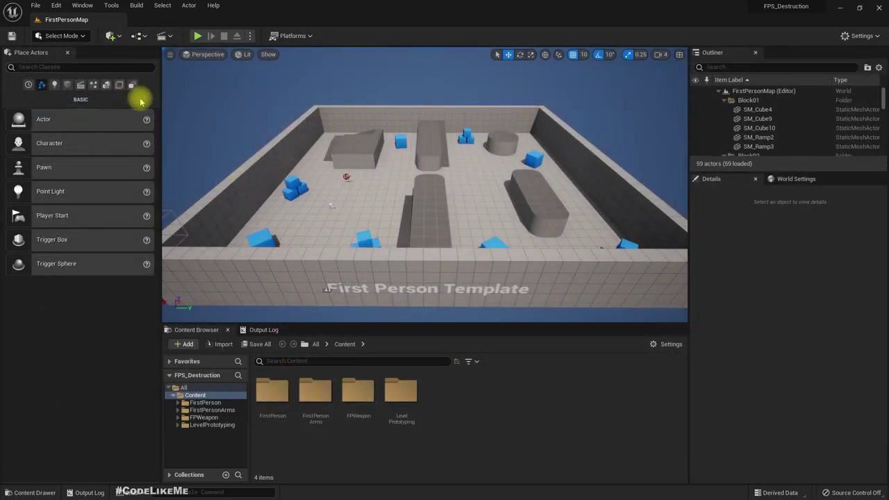
Switch the level editor to Fracture Mode
{"action": "right_click_drag", "start_coordinate": [351, 187], "coordinate": [225, 125]}
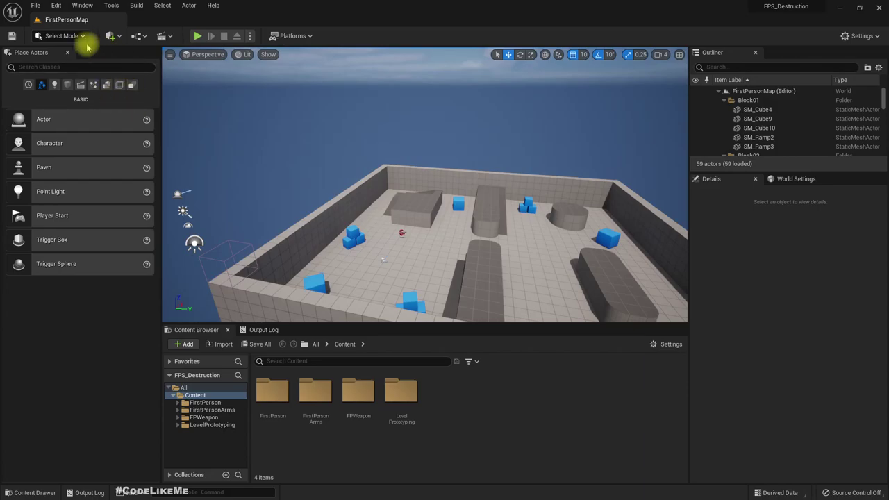
{"action": "left_click", "coordinate": [60, 35]}
{"action": "left_click", "coordinate": [62, 101]}
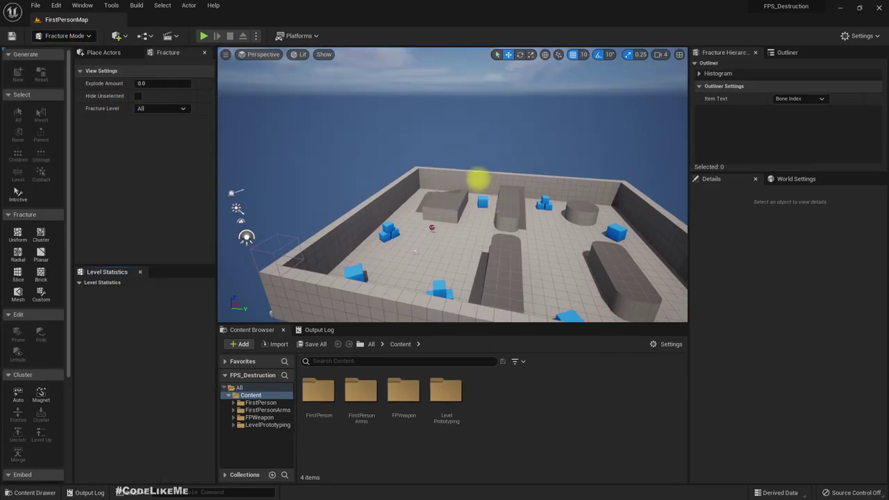
Create a geometry collection from the long wall behind the stacked blue cubes, stored in a new Content folder named Destruction
{"action": "right_click_drag", "start_coordinate": [476, 160], "coordinate": [452, 188]}
{"action": "key", "text": "w"}
{"action": "key", "text": "w"}
{"action": "left_click", "coordinate": [408, 210]}
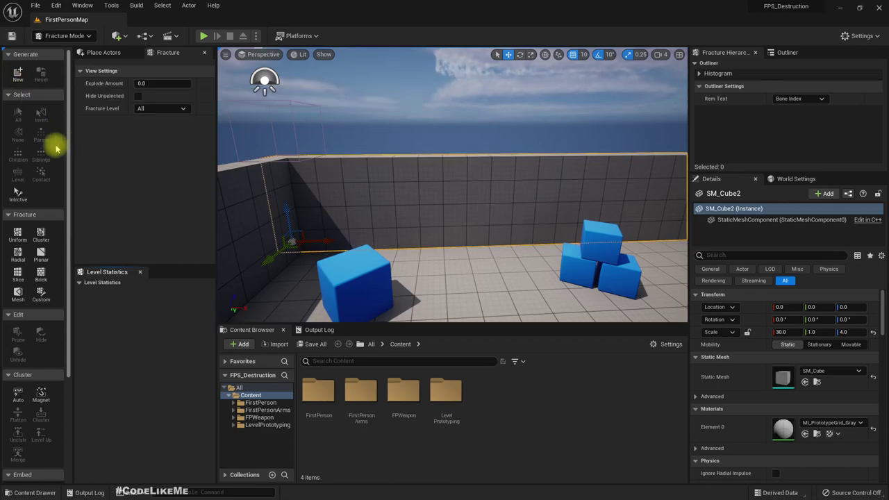
{"action": "left_click", "coordinate": [17, 72]}
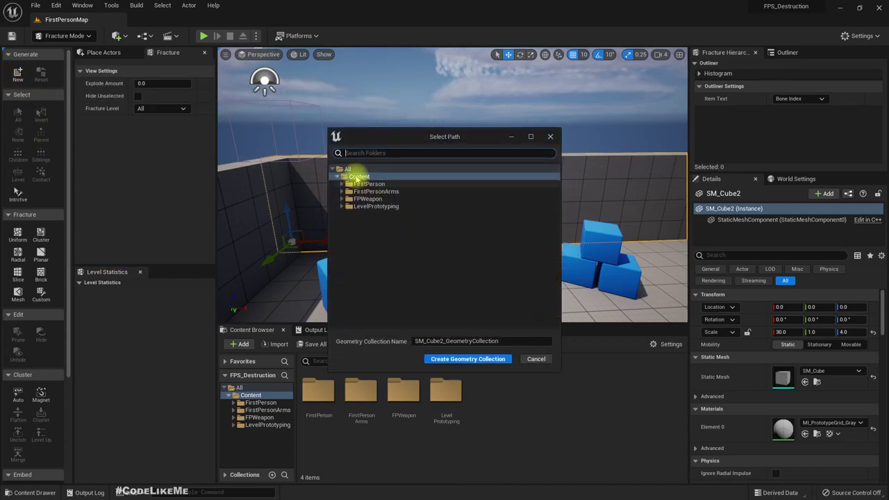
{"action": "right_click", "coordinate": [360, 177]}
{"action": "left_click", "coordinate": [378, 183]}
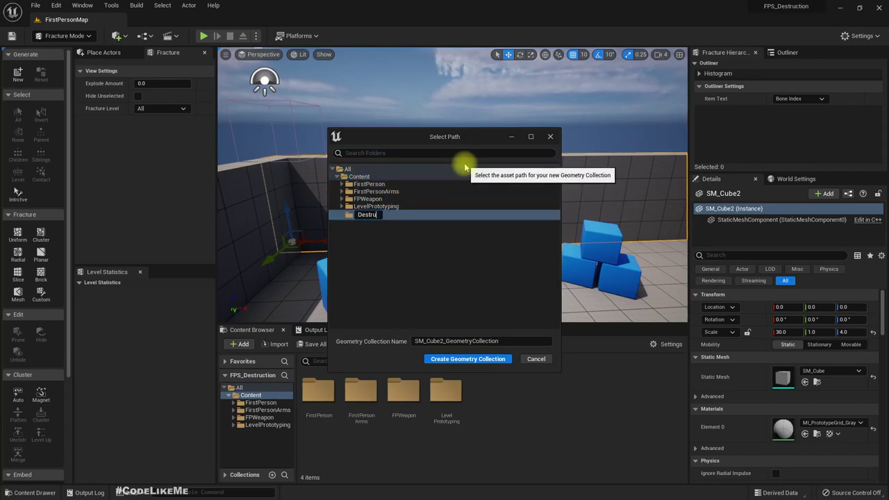
{"action": "key", "text": "Return"}
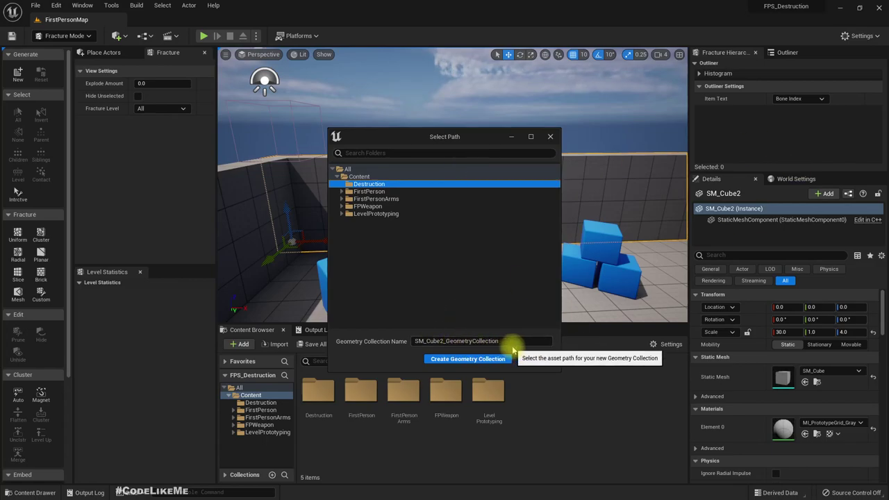
{"action": "left_click", "coordinate": [480, 359]}
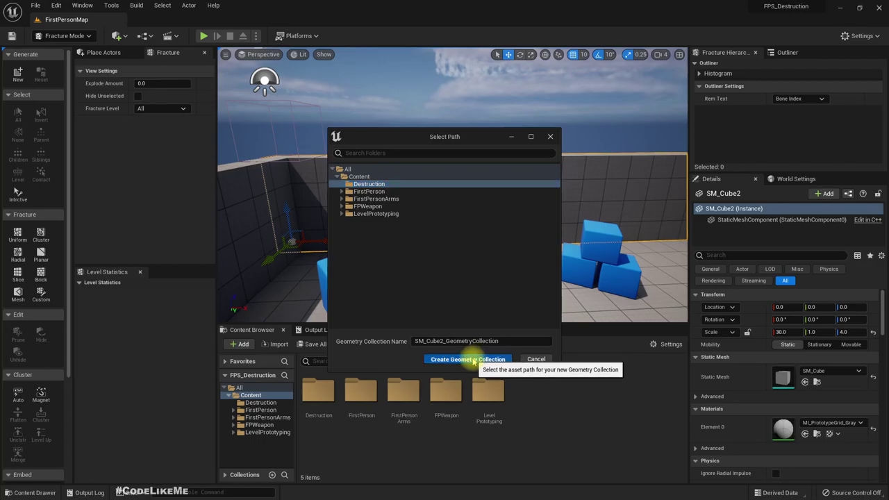
Start a Uniform Voronoi fracture on the wall and widen the settings' name column so the full labels are readable
{"action": "right_click_drag", "start_coordinate": [456, 248], "coordinate": [482, 234]}
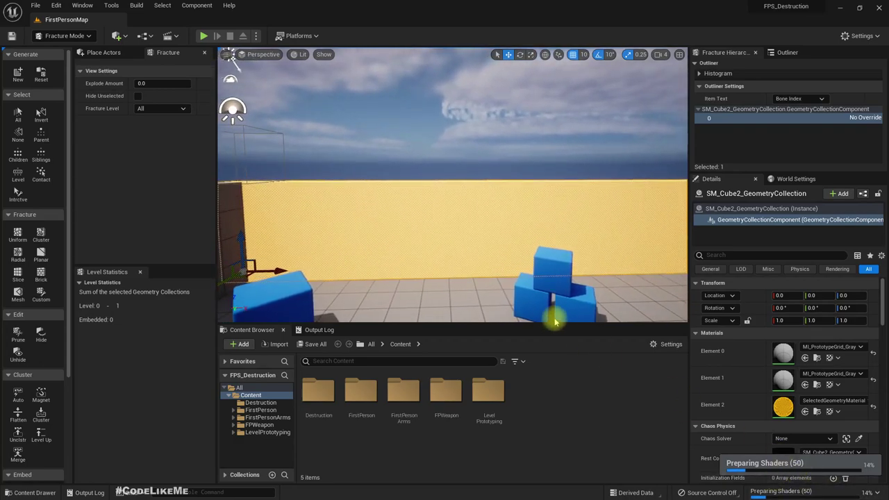
{"action": "mouse_move", "coordinate": [510, 279]}
{"action": "right_mouse_down"}
{"action": "mouse_move", "coordinate": [556, 278]}
{"action": "mouse_move", "coordinate": [549, 256]}
{"action": "mouse_move", "coordinate": [589, 318]}
{"action": "mouse_move", "coordinate": [508, 278]}
{"action": "right_mouse_up"}
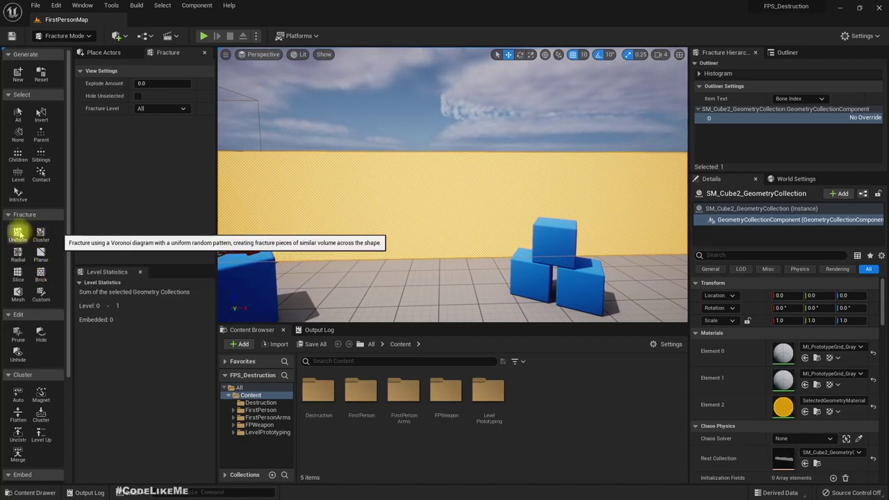
{"action": "left_click", "coordinate": [17, 234]}
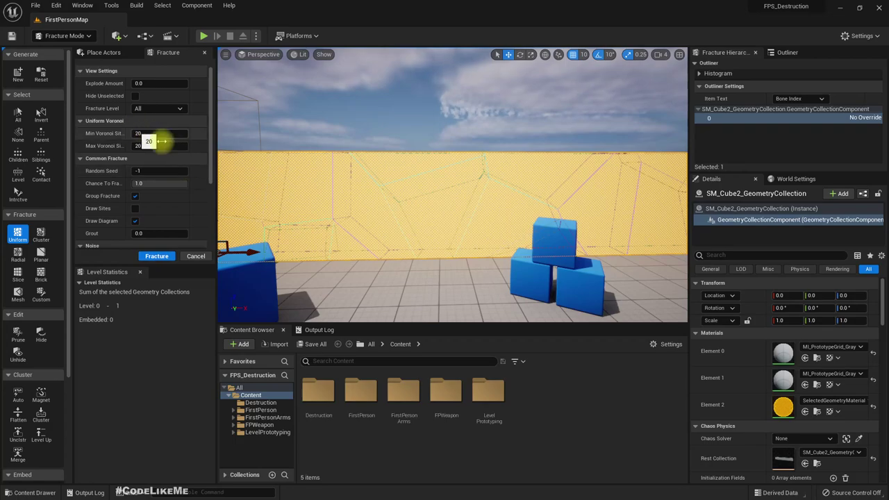
{"action": "right_click_drag", "start_coordinate": [360, 194], "coordinate": [253, 159]}
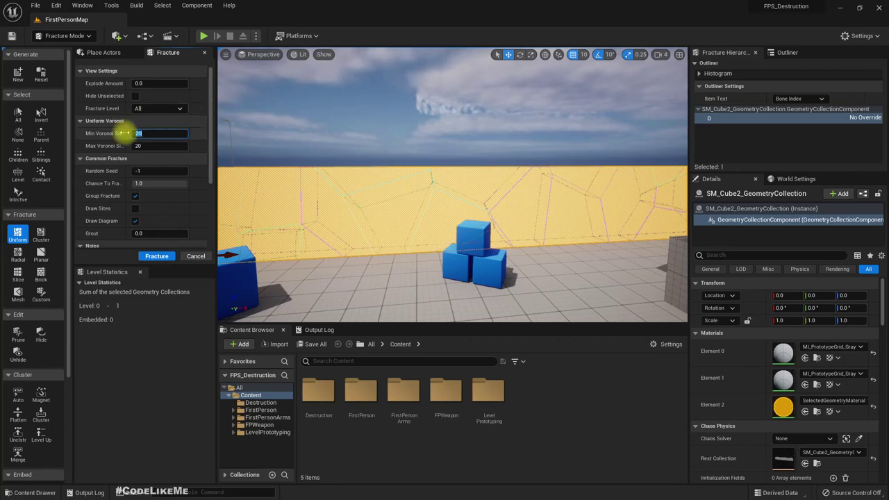
{"action": "left_click_drag", "start_coordinate": [124, 132], "coordinate": [143, 133]}
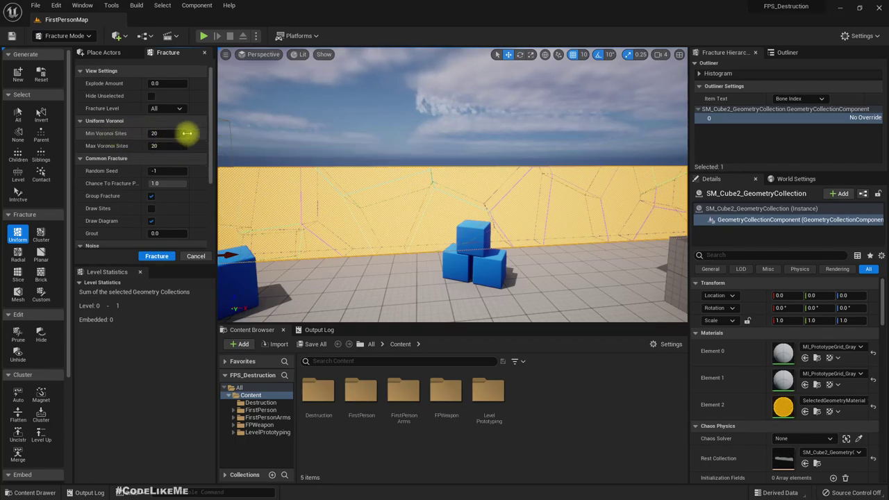
Set the uniform fracture to a minimum of 60 and a maximum of 80 Voronoi sites
{"action": "left_click", "coordinate": [172, 133]}
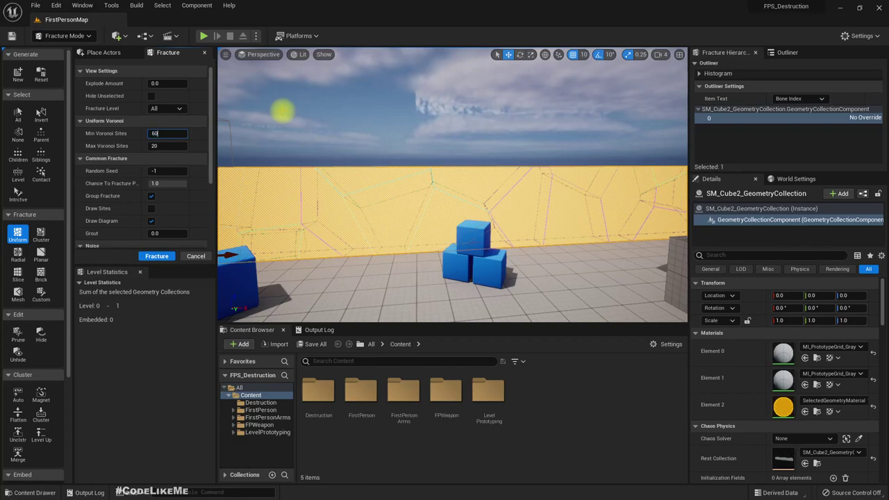
{"action": "key", "text": "Tab"}
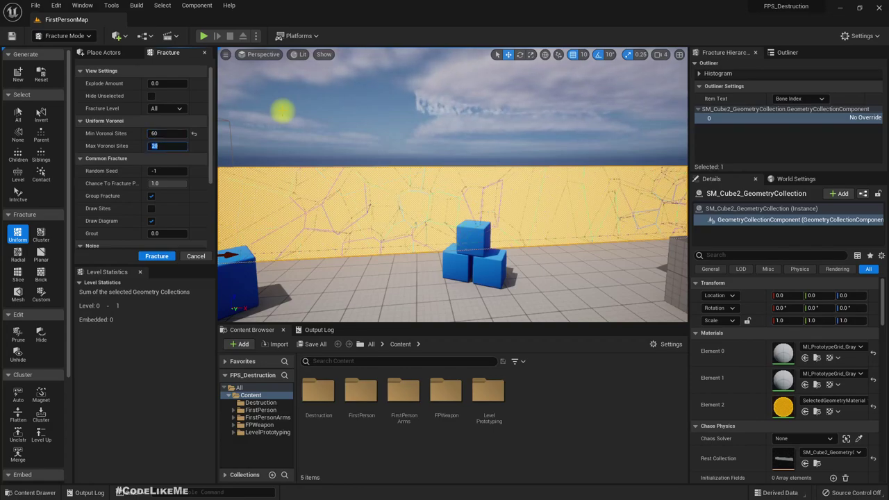
{"action": "type", "text": "80"}
{"action": "key", "text": "Return"}
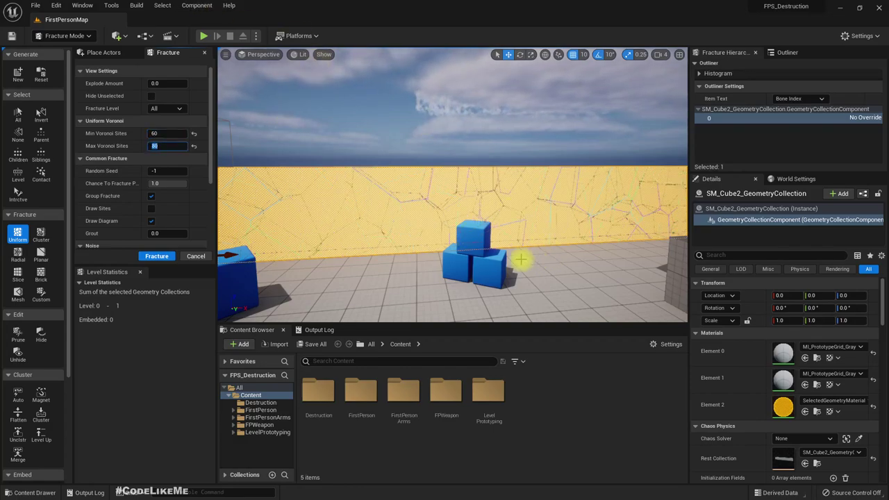
Set the Voronoi sites to a minimum of 100 and a maximum of 120, and fracture the wall
{"action": "right_click_drag", "start_coordinate": [521, 259], "coordinate": [271, 123]}
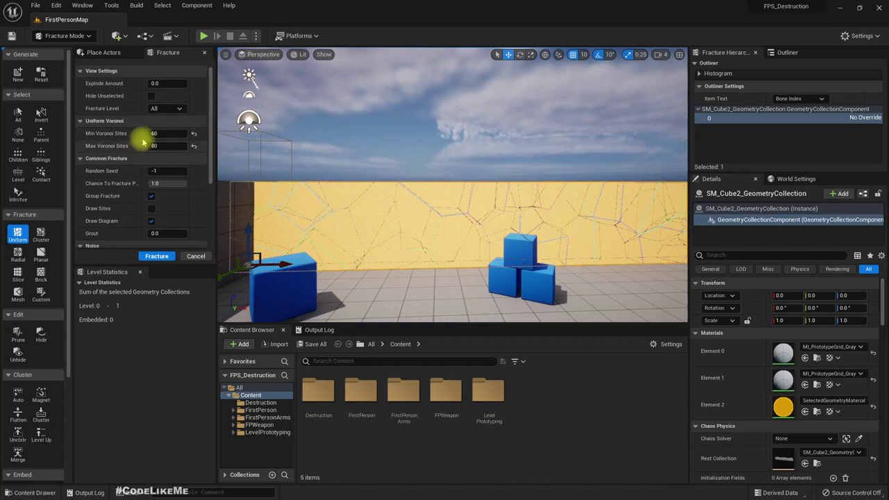
{"action": "left_click", "coordinate": [172, 135]}
{"action": "key", "text": "Tab"}
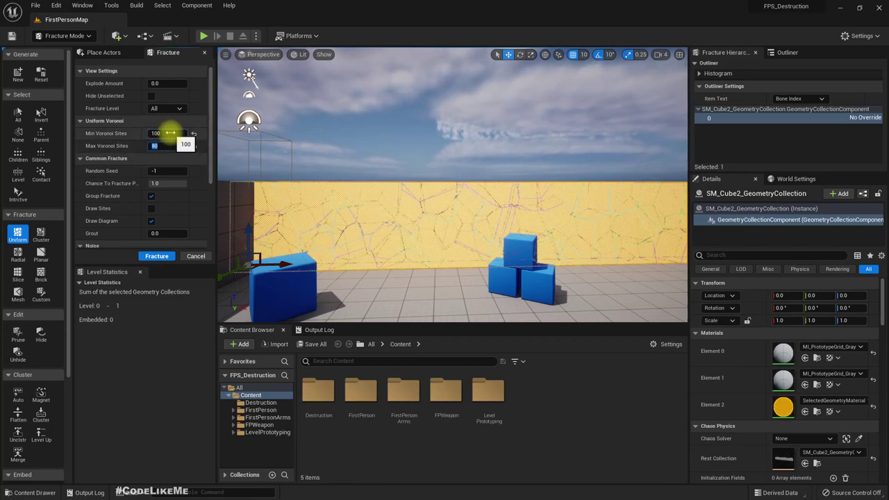
{"action": "key", "text": "Return"}
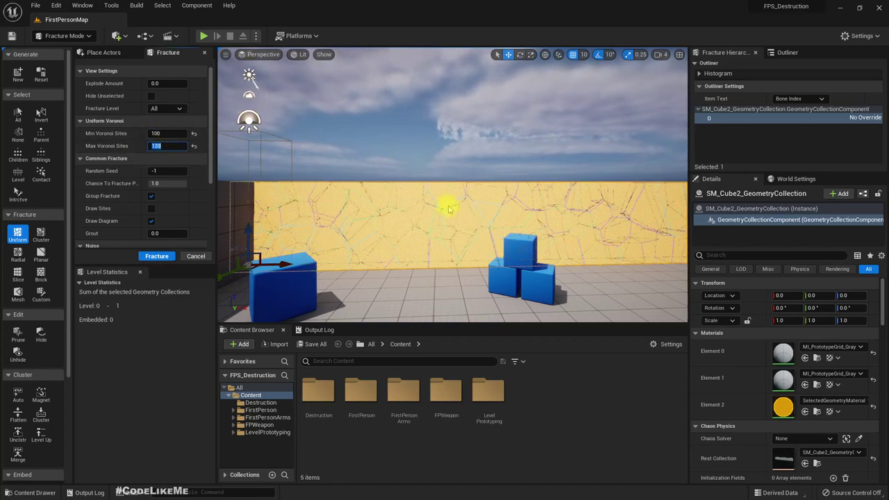
{"action": "right_click_drag", "start_coordinate": [449, 206], "coordinate": [486, 239]}
{"action": "key", "text": "a"}
{"action": "key", "text": "w"}
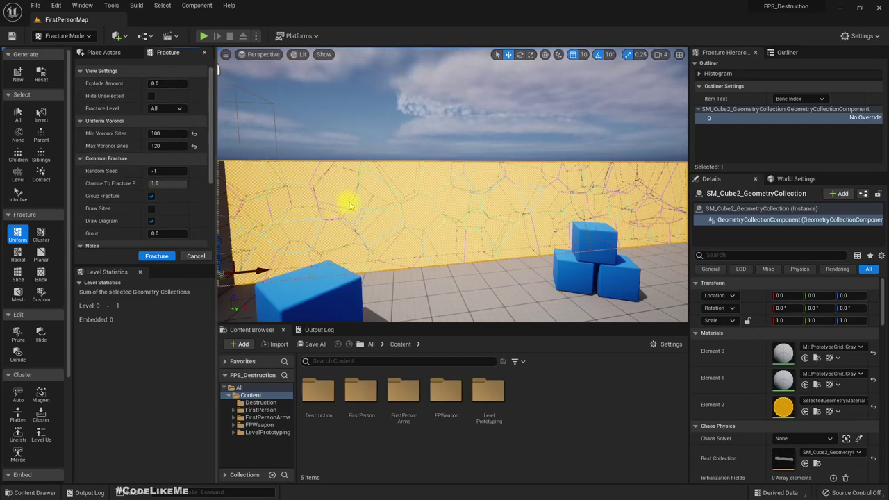
{"action": "right_click_drag", "start_coordinate": [426, 188], "coordinate": [221, 174]}
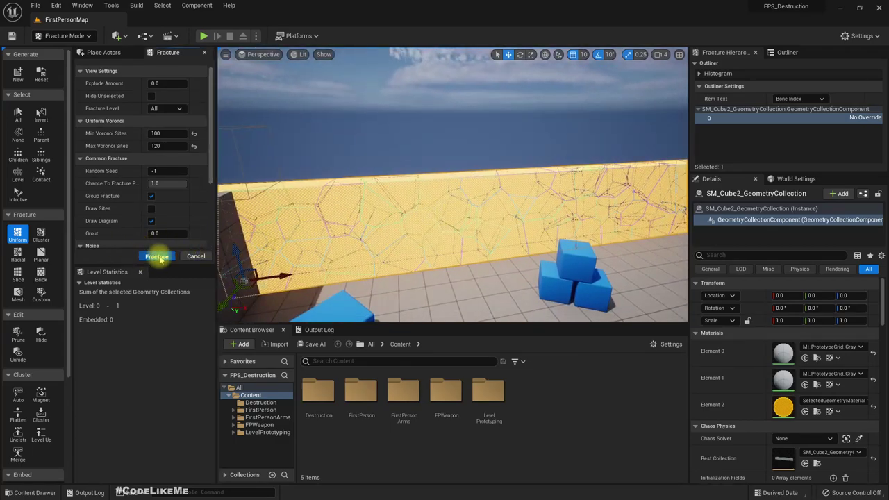
{"action": "left_click", "coordinate": [157, 256]}
Try the Explode Amount on the fractured wall and inspect its pieces
{"action": "mouse_move", "coordinate": [174, 85]}
{"action": "left_mouse_down"}
{"action": "mouse_move", "coordinate": [254, 85]}
{"action": "mouse_move", "coordinate": [163, 85]}
{"action": "left_mouse_up"}
{"action": "right_click_drag", "start_coordinate": [373, 123], "coordinate": [344, 129]}
{"action": "key", "text": "s"}
{"action": "left_click_drag", "start_coordinate": [308, 174], "coordinate": [307, 152]}
{"action": "scroll", "coordinate": [750, 346], "scroll_direction": "down", "scroll_amount": 3}
{"action": "scroll", "coordinate": [750, 345], "scroll_direction": "up", "scroll_amount": 3}
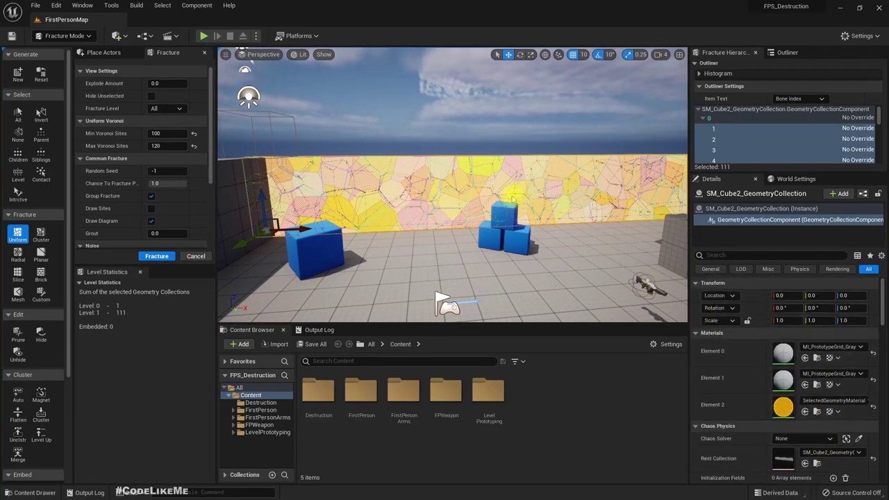
Find the bone colour option of the wall's geometry collection by searching for "show", and turn off Show Bone Colors
{"action": "key", "text": "w"}
{"action": "right_click_drag", "start_coordinate": [514, 198], "coordinate": [503, 241]}
{"action": "key", "text": "s"}
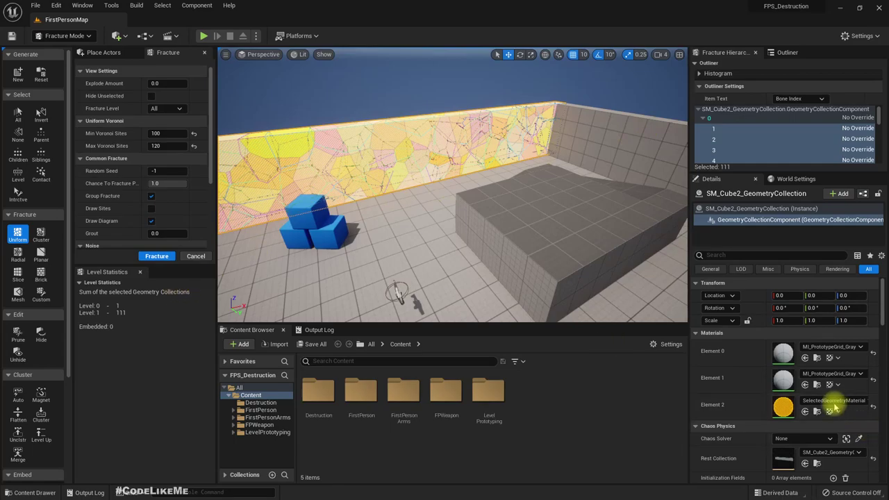
{"action": "scroll", "coordinate": [831, 398], "scroll_direction": "down", "scroll_amount": 2}
{"action": "scroll", "coordinate": [755, 338], "scroll_direction": "up", "scroll_amount": 2}
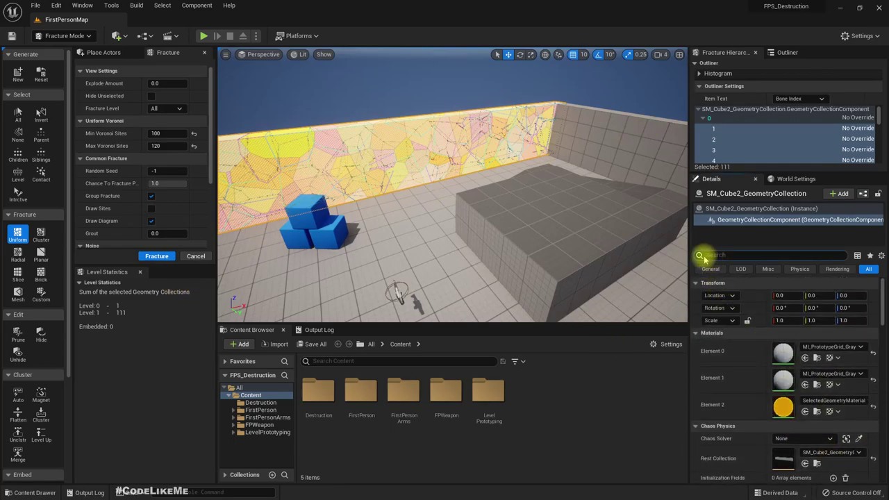
{"action": "type", "text": "show"}
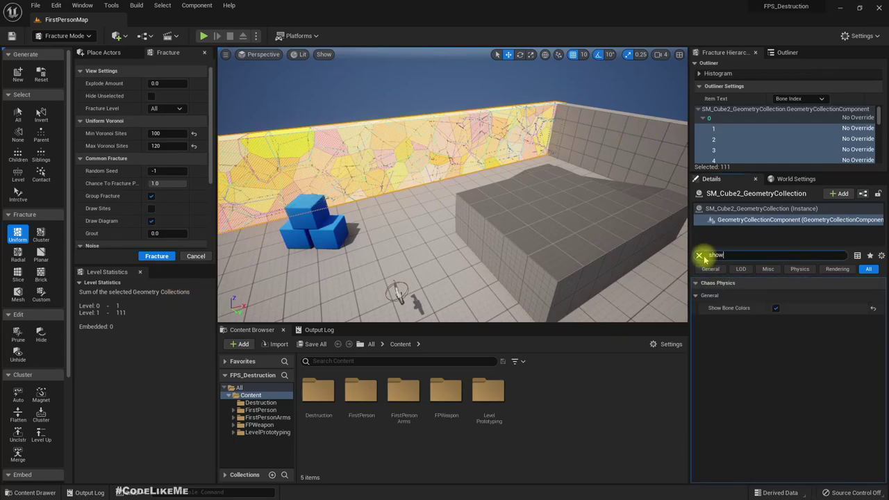
{"action": "left_click", "coordinate": [776, 309]}
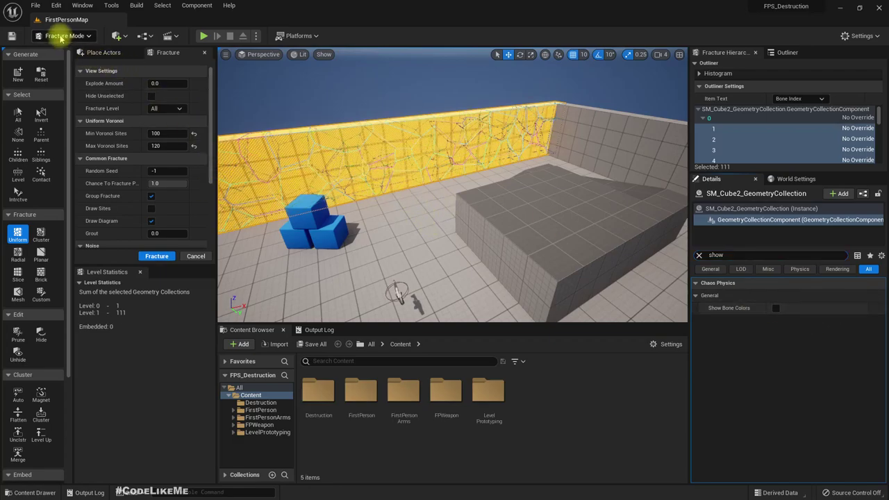
Return to Select Mode, then move the player start closer to the ramp block and rotate it to face the fractured wall
{"action": "left_click", "coordinate": [61, 36]}
{"action": "left_click", "coordinate": [62, 43]}
{"action": "right_click_drag", "start_coordinate": [345, 200], "coordinate": [366, 202]}
{"action": "key", "text": "s"}
{"action": "key", "text": "w"}
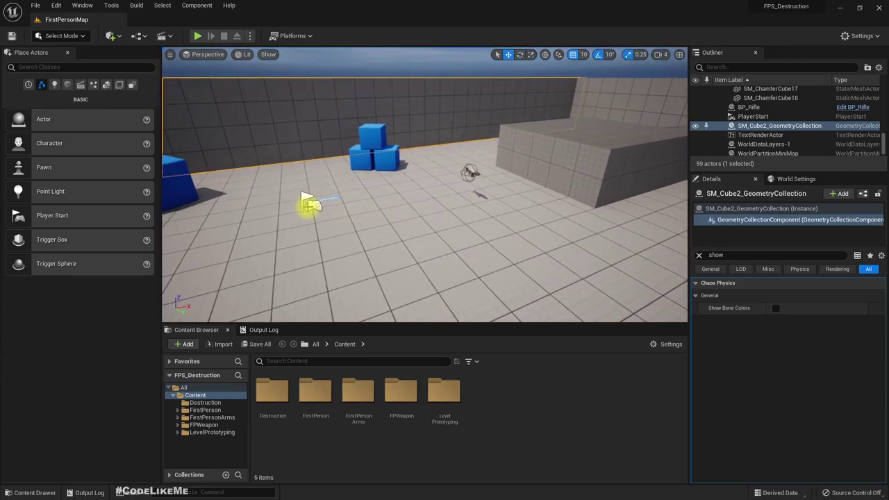
{"action": "left_click", "coordinate": [304, 197]}
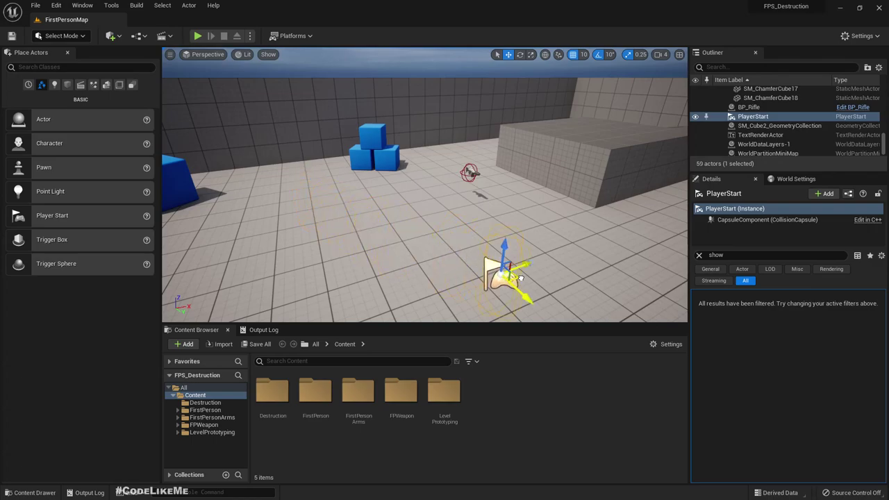
{"action": "left_click_drag", "start_coordinate": [520, 278], "coordinate": [588, 221]}
{"action": "key", "text": "e"}
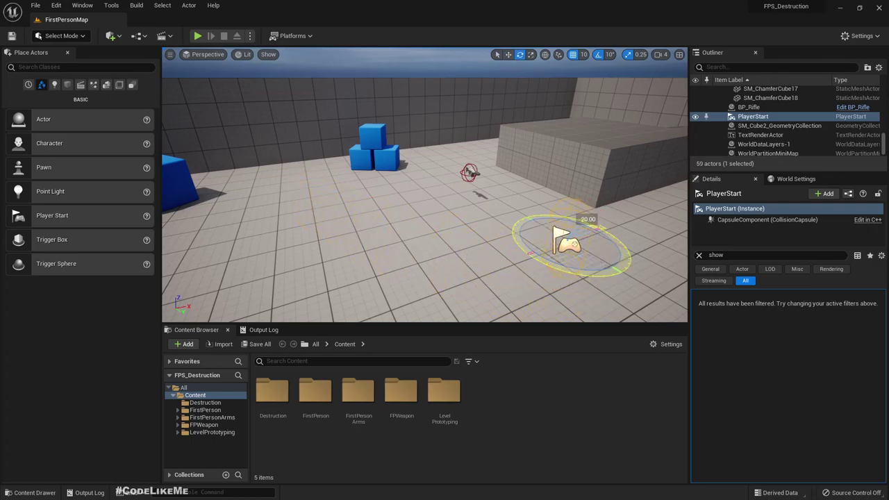
{"action": "right_click_drag", "start_coordinate": [496, 277], "coordinate": [475, 286]}
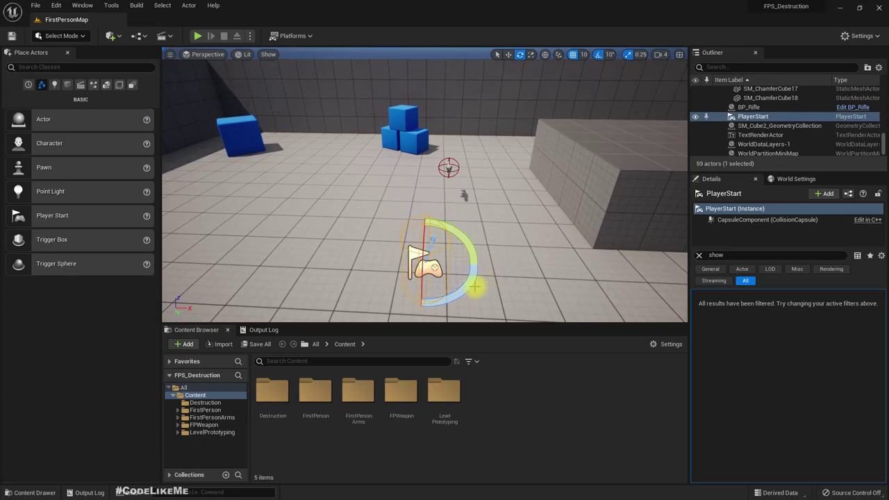
Play-test the level in a full-size viewport, pick up the rifle and fire at the fractured wall
{"action": "left_click", "coordinate": [450, 168]}
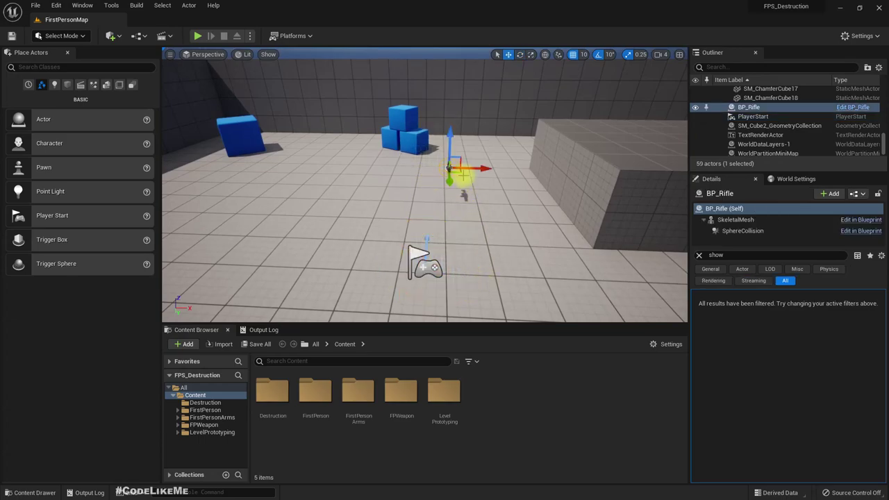
{"action": "right_click_drag", "start_coordinate": [465, 227], "coordinate": [463, 213]}
{"action": "key", "text": "F11"}
{"action": "key", "text": "alt+p"}
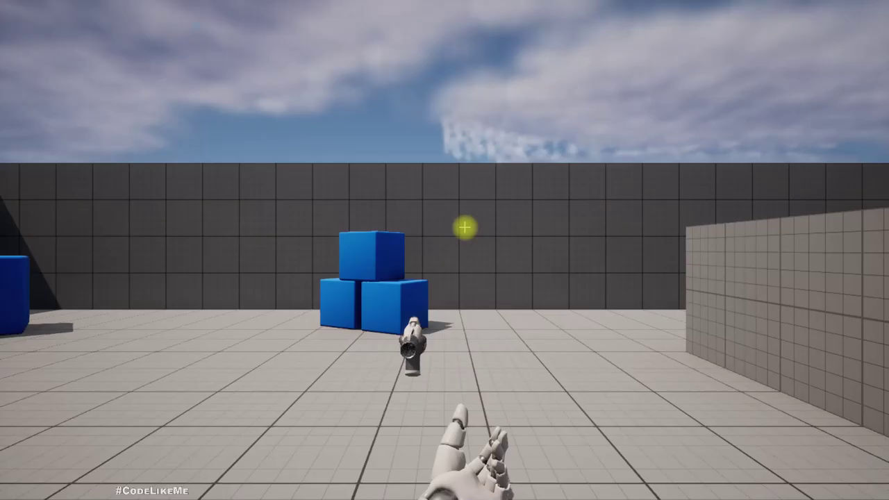
{"action": "left_click", "coordinate": [465, 227]}
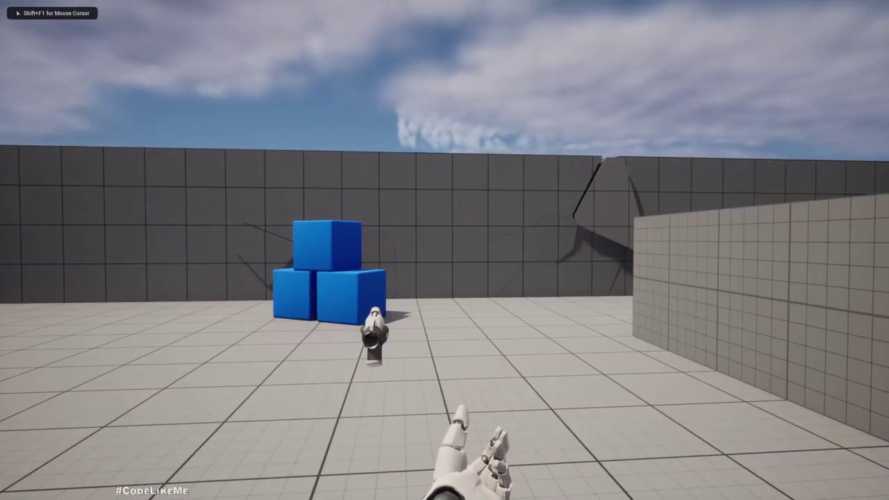
{"action": "key", "text": "w"}
{"action": "key", "text": "d"}
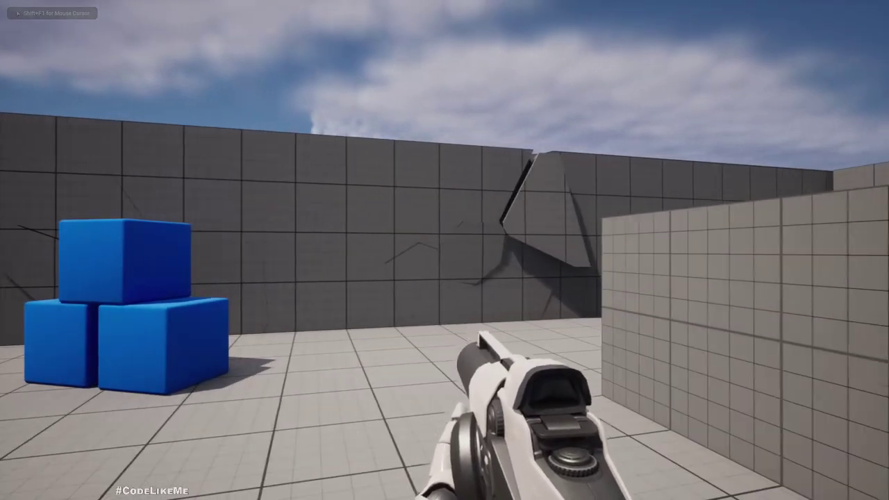
{"action": "key", "text": "a"}
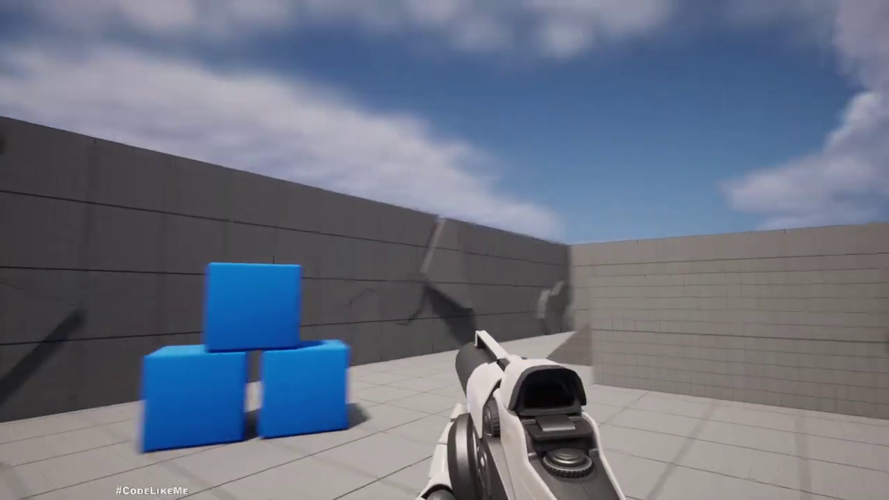
{"action": "key", "text": "w"}
{"action": "key", "text": "w"}
{"action": "left_click", "coordinate": [445, 250]}
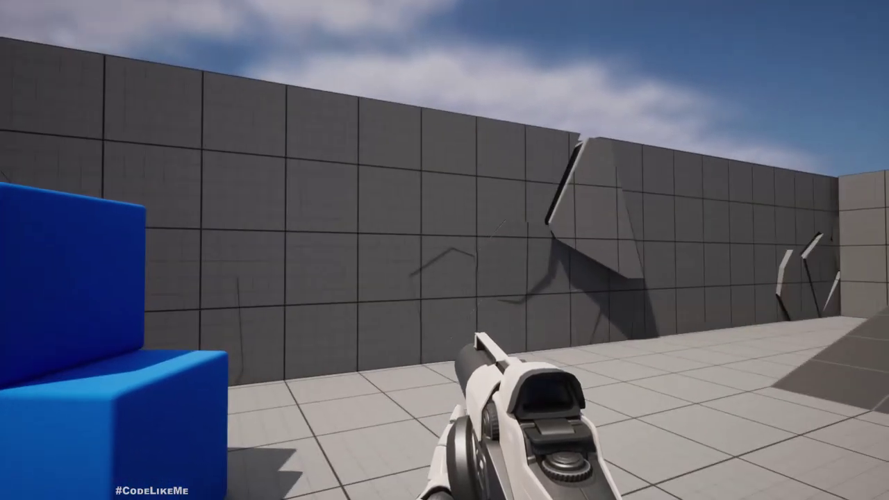
{"action": "left_click", "coordinate": [445, 250]}
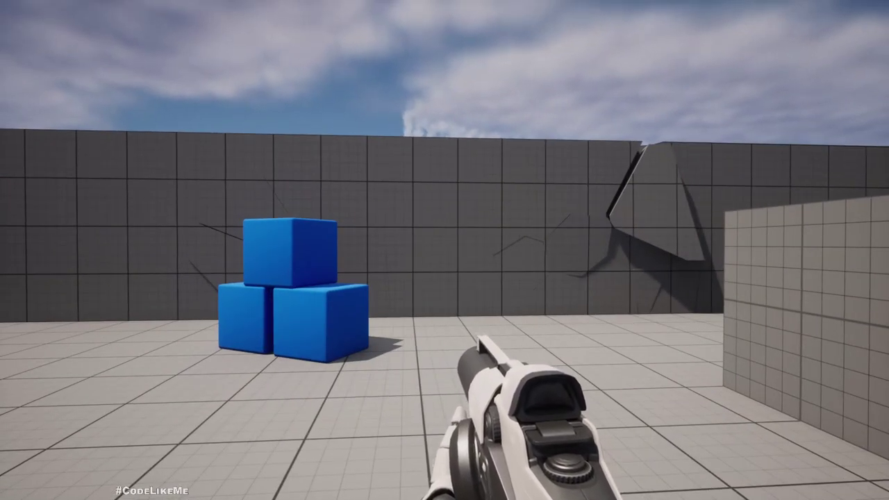
{"action": "key", "text": "Escape"}
Raise the fractured wall slightly above the floor and run a short play test
{"action": "key", "text": "s"}
{"action": "mouse_move", "coordinate": [381, 240]}
{"action": "right_mouse_down"}
{"action": "mouse_move", "coordinate": [381, 301]}
{"action": "mouse_move", "coordinate": [381, 240]}
{"action": "right_mouse_up"}
{"action": "key", "text": "e"}
{"action": "key", "text": "w"}
{"action": "key", "text": "q"}
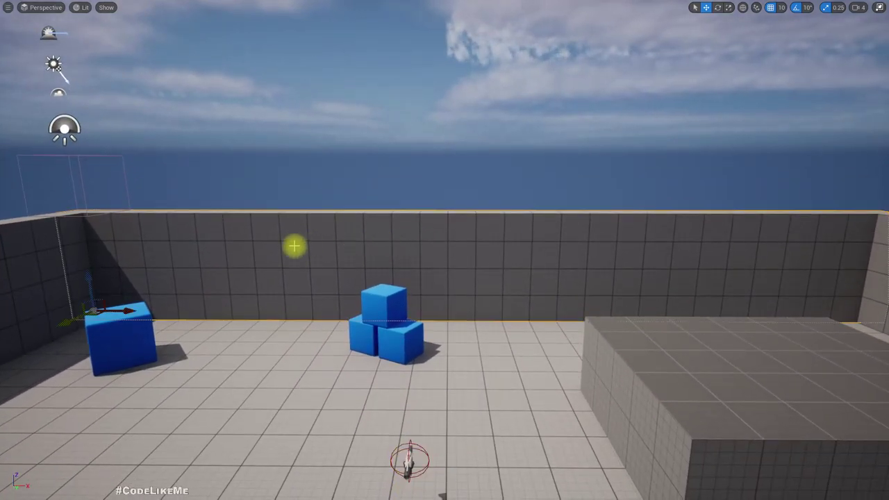
{"action": "left_click_drag", "start_coordinate": [88, 284], "coordinate": [86, 265]}
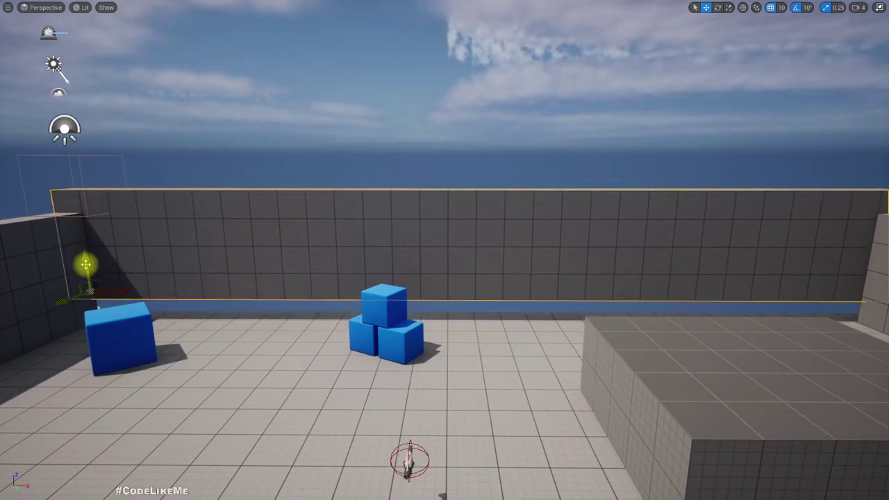
{"action": "key", "text": "alt+p"}
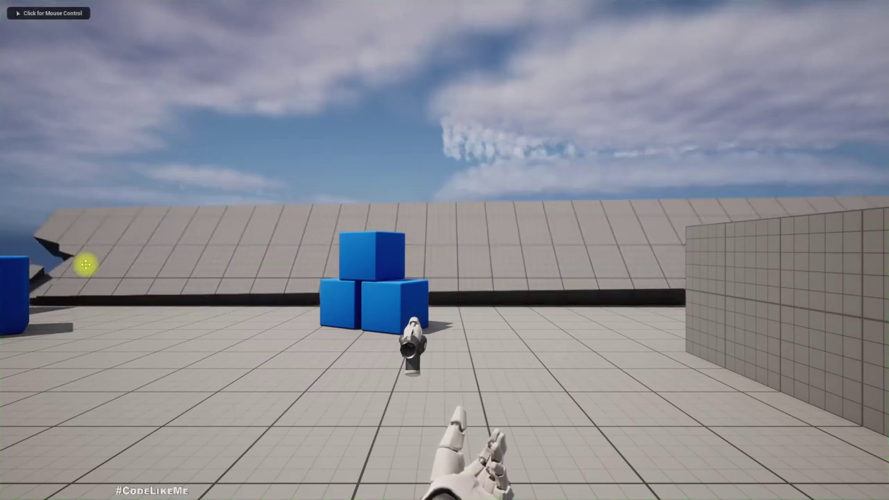
{"action": "key", "text": "Escape"}
Enlarge the floor and shift it so that it extends beneath and beyond the surrounding walls
{"action": "right_click_drag", "start_coordinate": [282, 278], "coordinate": [388, 236]}
{"action": "key", "text": "s"}
{"action": "left_click", "coordinate": [387, 236]}
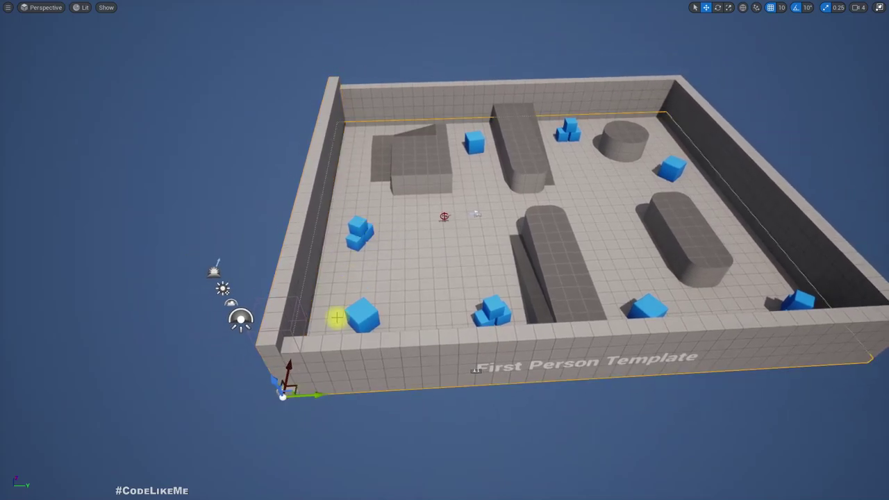
{"action": "right_click_drag", "start_coordinate": [387, 236], "coordinate": [381, 236]}
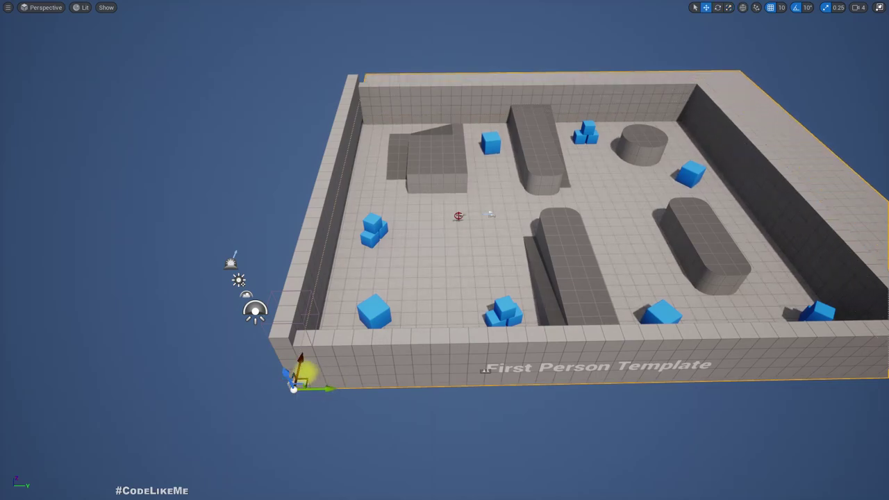
{"action": "left_click_drag", "start_coordinate": [294, 387], "coordinate": [259, 385]}
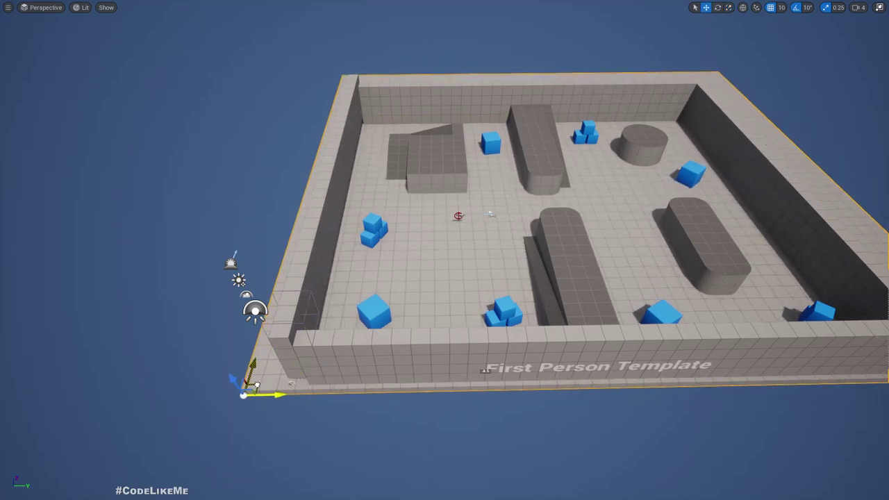
Play-test the level twice with the enlarged floor, picking up the rifle and looking at the raised wall
{"action": "key", "text": "alt+p"}
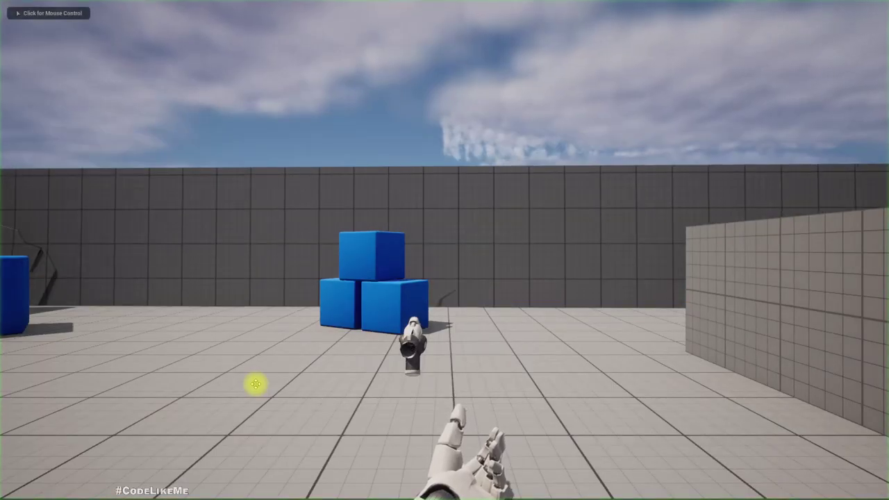
{"action": "left_click", "coordinate": [262, 351]}
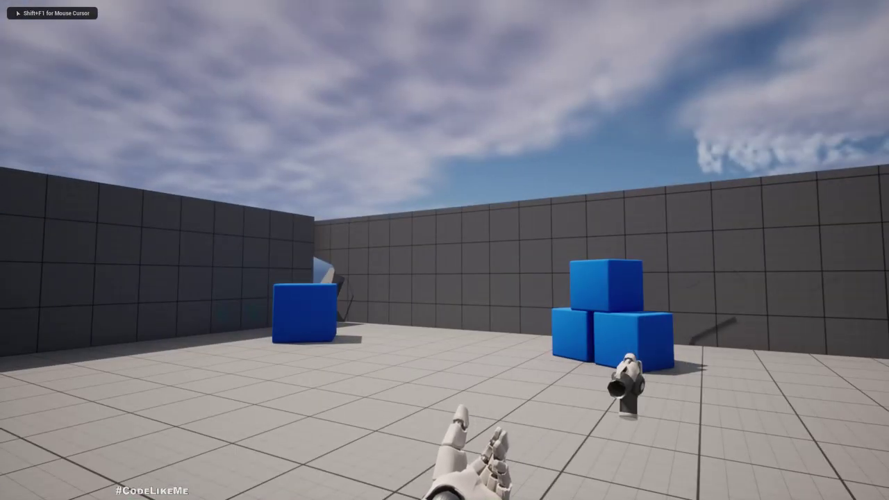
{"action": "key", "text": "Escape"}
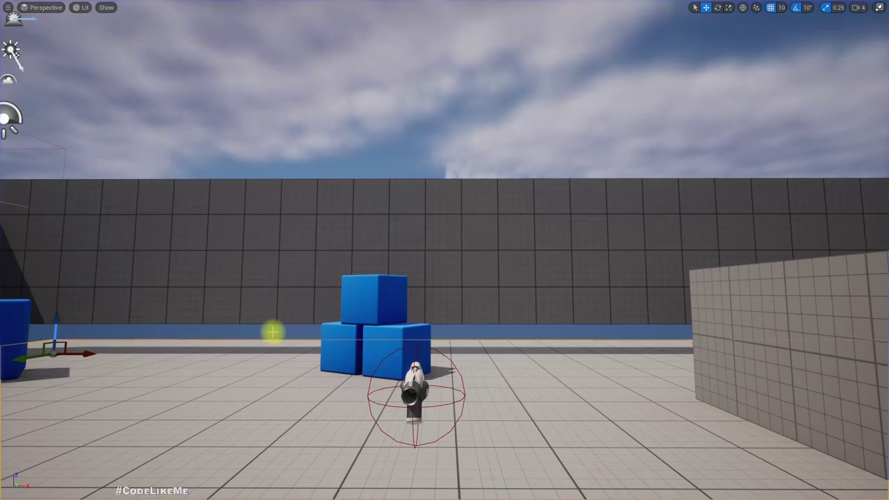
{"action": "key", "text": "alt+p"}
{"action": "left_click", "coordinate": [273, 332]}
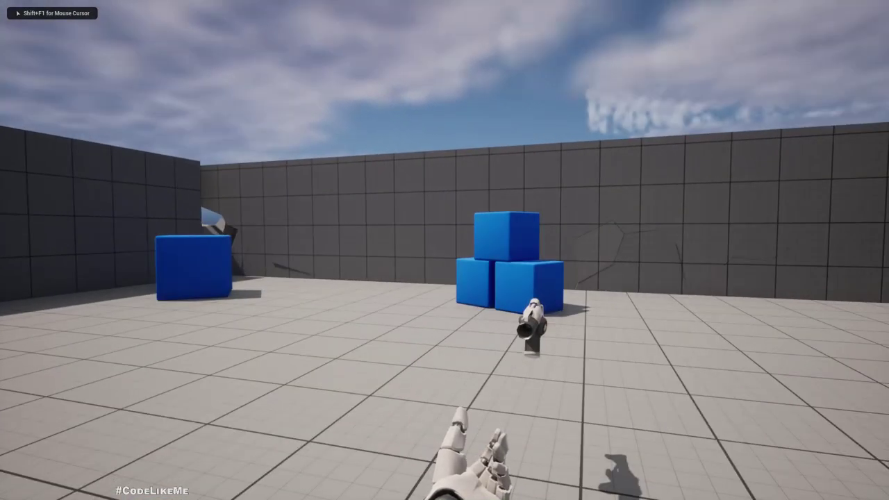
{"action": "key", "text": "w"}
{"action": "left_click", "coordinate": [444, 250]}
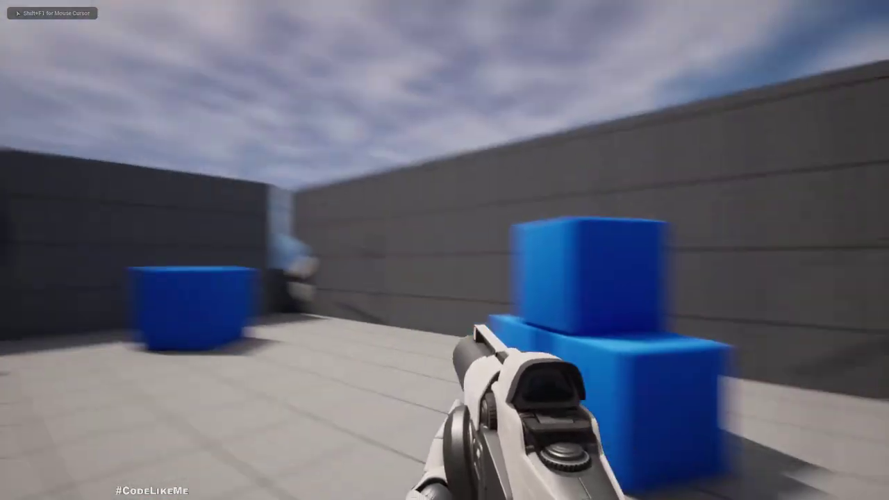
{"action": "key", "text": "Escape"}
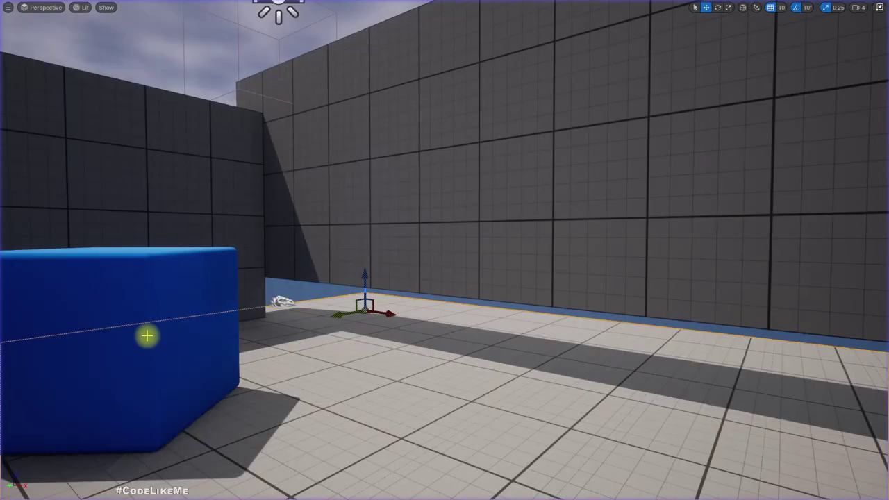
Lower the fractured wall until its base rests on the enlarged floor
{"action": "key", "text": "s"}
{"action": "mouse_move", "coordinate": [418, 254]}
{"action": "right_mouse_down"}
{"action": "mouse_move", "coordinate": [479, 361]}
{"action": "mouse_move", "coordinate": [418, 254]}
{"action": "right_mouse_up"}
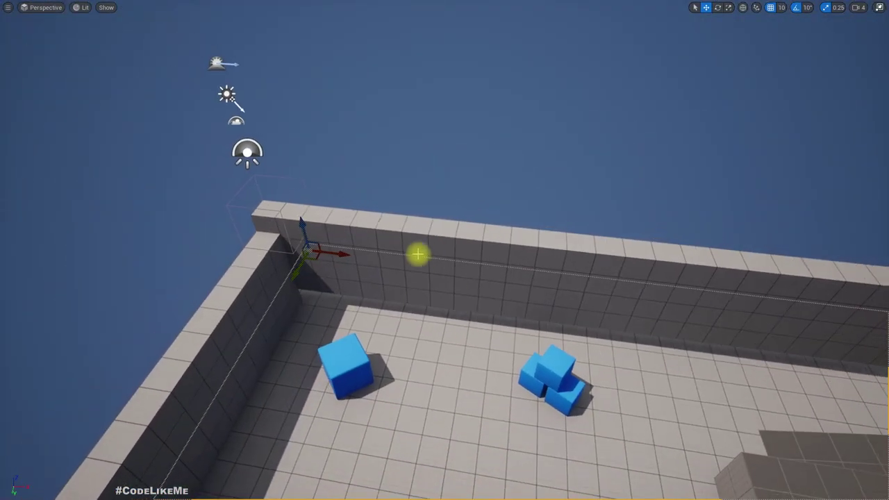
{"action": "right_click_drag", "start_coordinate": [392, 281], "coordinate": [346, 257]}
{"action": "key", "text": "q"}
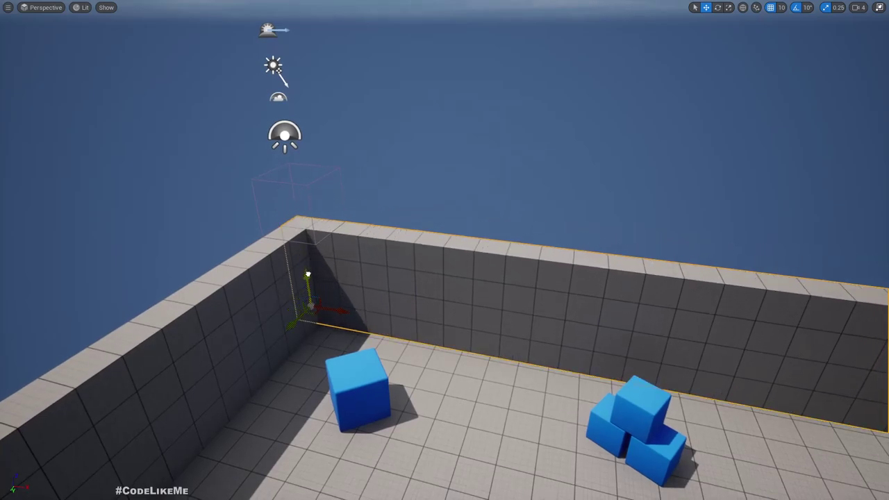
Inspect the lowered wall's base along the floor and run a brief play test
{"action": "right_click_drag", "start_coordinate": [346, 257], "coordinate": [416, 219]}
{"action": "key", "text": "w"}
{"action": "key", "text": "a"}
{"action": "key", "text": "d"}
{"action": "right_click_drag", "start_coordinate": [305, 268], "coordinate": [483, 342]}
{"action": "key", "text": "alt+p"}
{"action": "key", "text": "Escape"}
{"action": "key", "text": "e"}
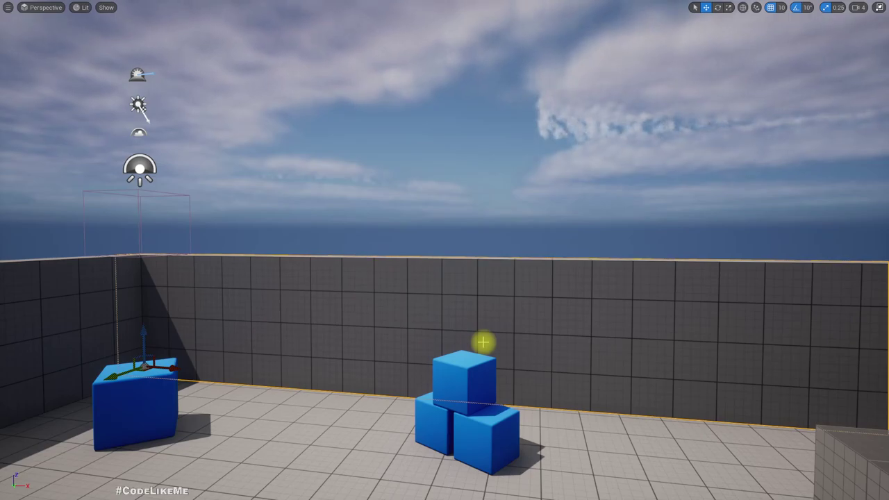
{"action": "right_click_drag", "start_coordinate": [497, 297], "coordinate": [478, 260]}
Restore the normal editor layout and search the placeable actor classes for "fs"
{"action": "key", "text": "F11"}
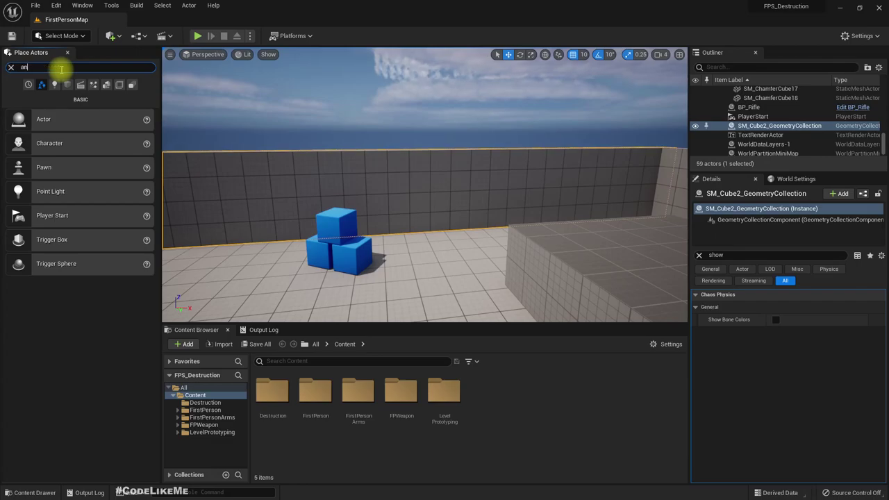
{"action": "type", "text": "o"}
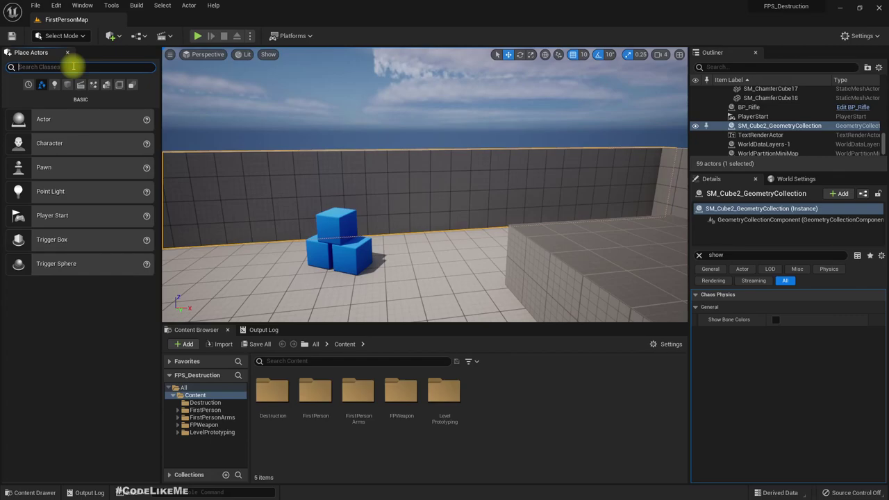
{"action": "type", "text": "s"}
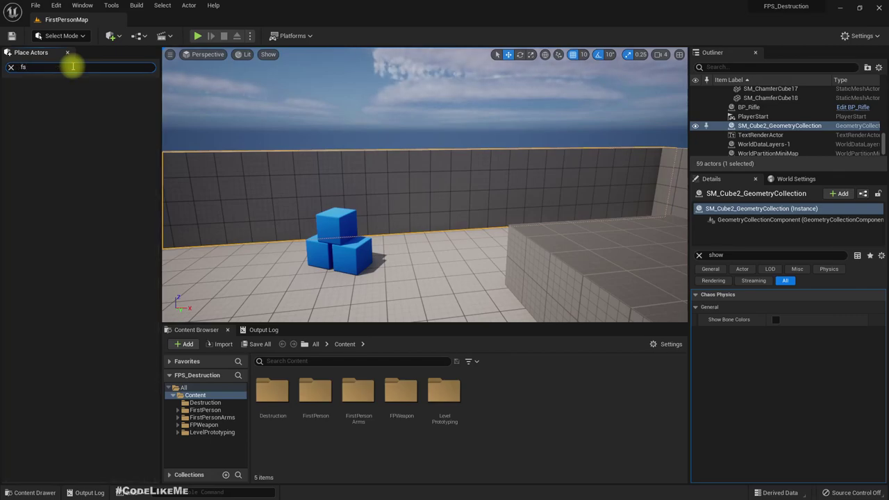
{"action": "left_click", "coordinate": [11, 67]}
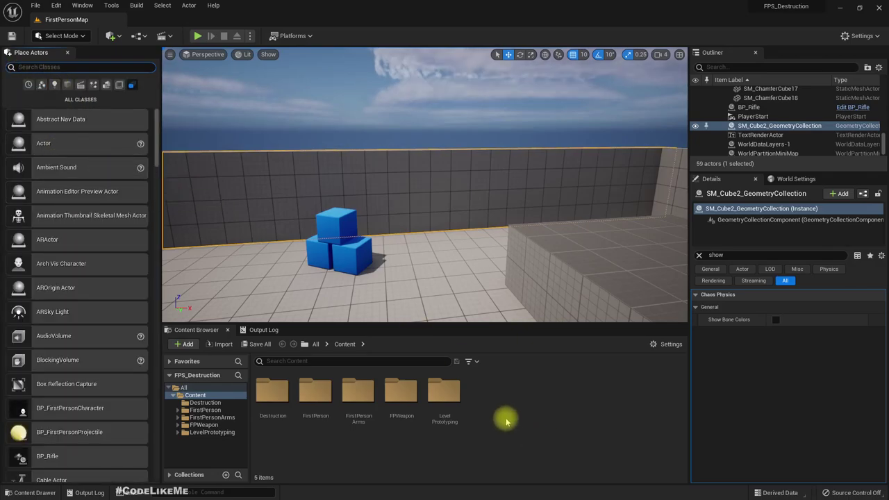
Search for "fs" among all parent classes offered for a new Blueprint class in the Destruction folder
{"action": "double_click", "coordinate": [282, 392]}
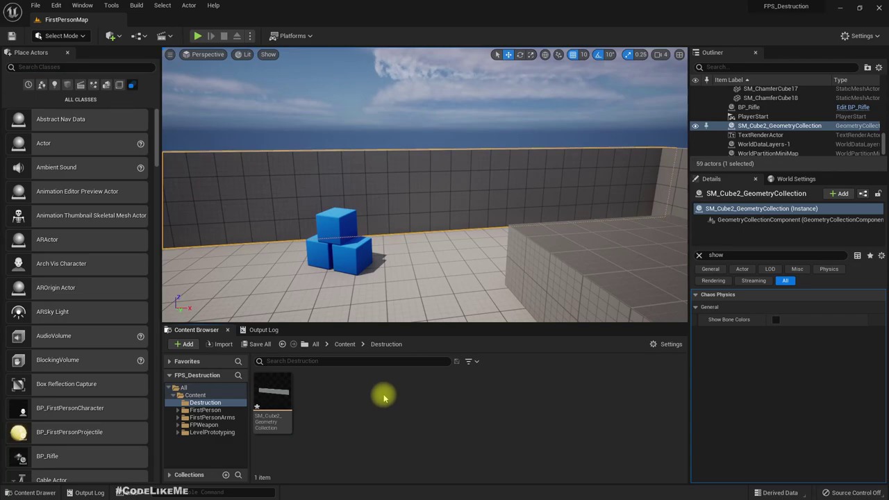
{"action": "right_click", "coordinate": [383, 397]}
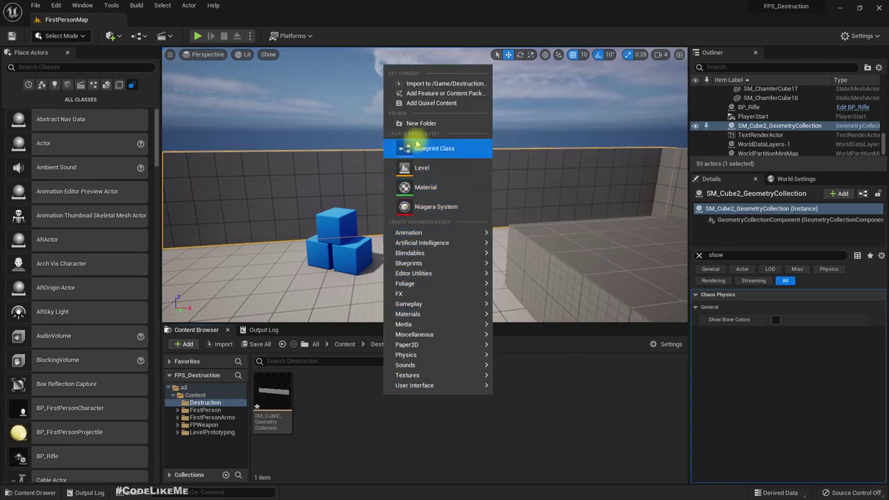
{"action": "left_click", "coordinate": [432, 150]}
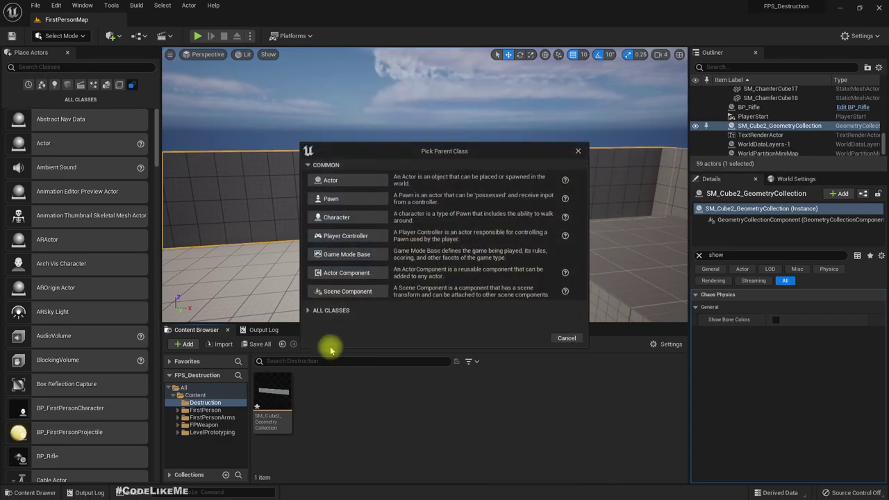
{"action": "left_click", "coordinate": [309, 312]}
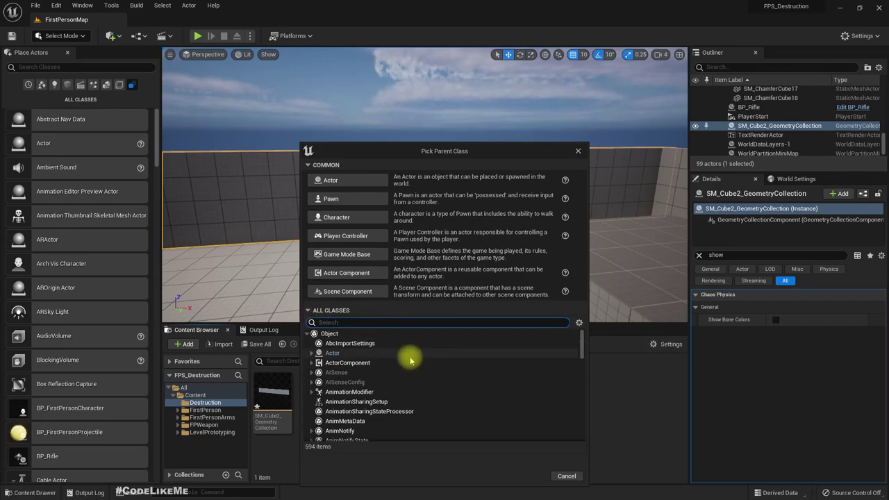
{"action": "type", "text": "fs"}
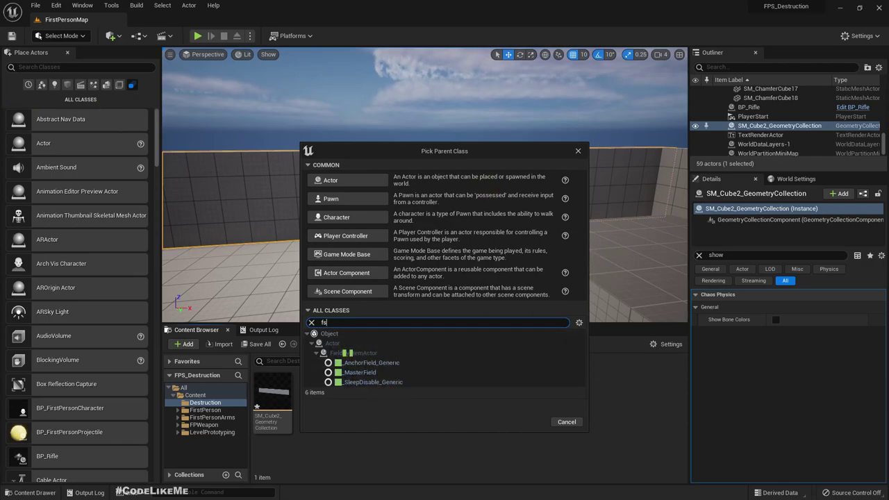
{"action": "left_click", "coordinate": [578, 151]}
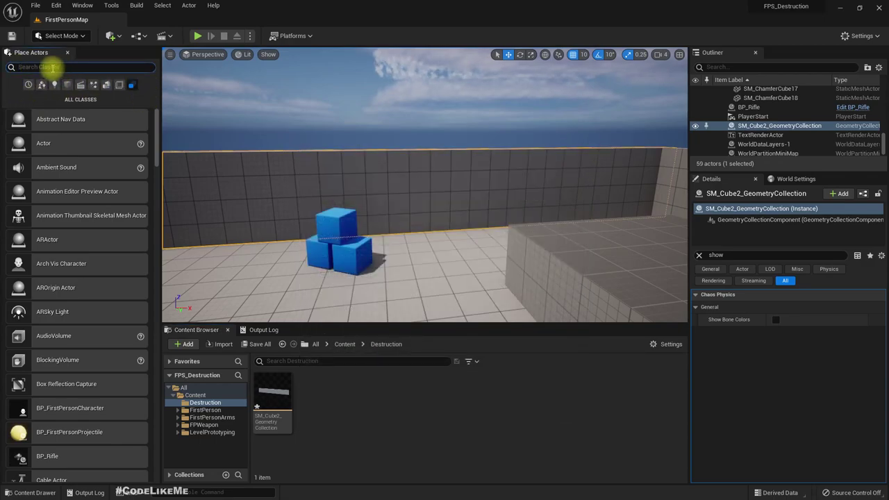
Search the placeable actor classes for "field"
{"action": "left_click", "coordinate": [52, 67]}
{"action": "type", "text": "fas"}
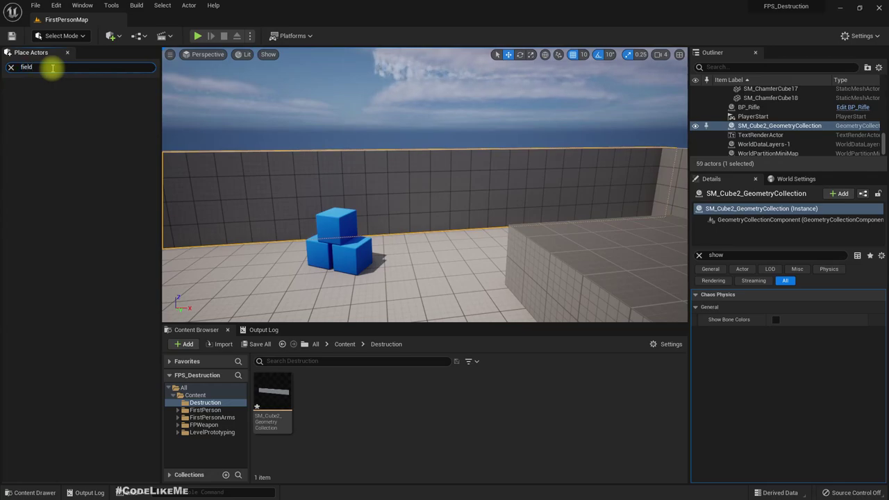
Make the Engine content folder available in the content browser
{"action": "left_click", "coordinate": [34, 493]}
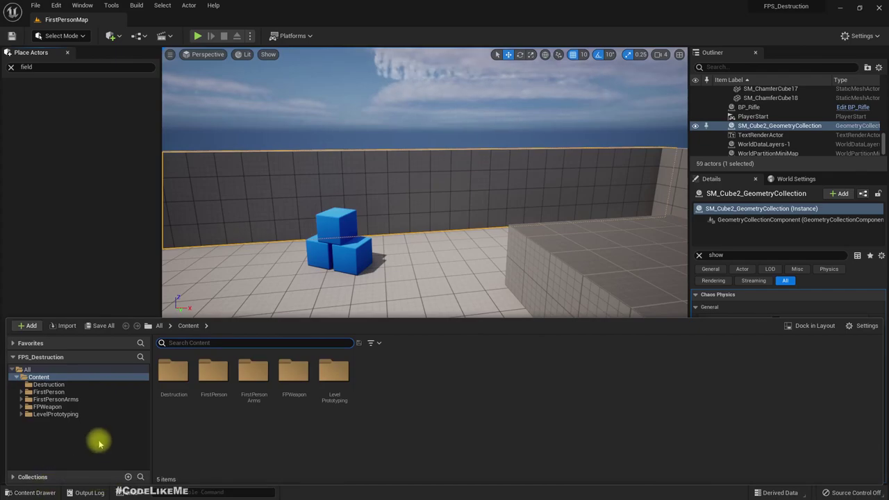
{"action": "left_click", "coordinate": [31, 478]}
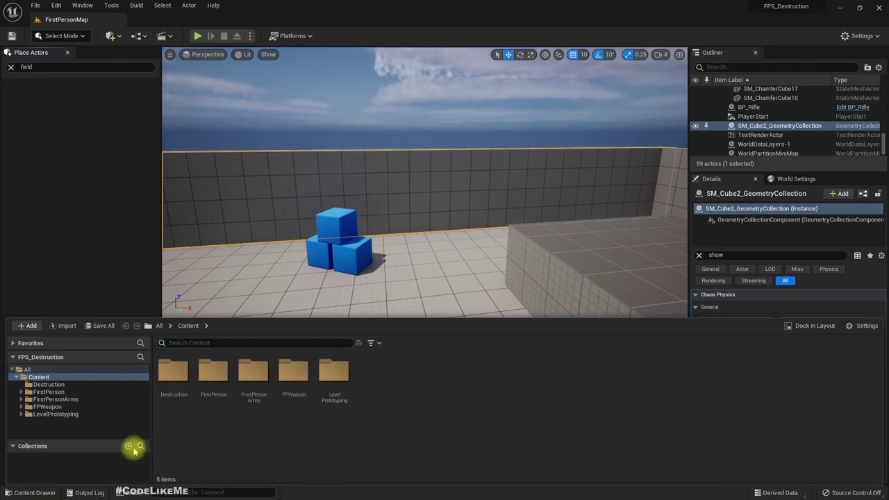
{"action": "left_click", "coordinate": [12, 447]}
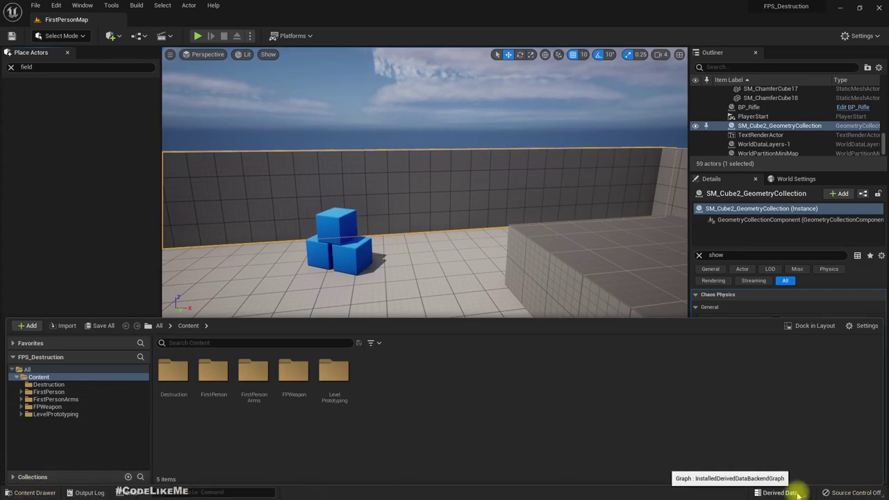
{"action": "left_click", "coordinate": [862, 326]}
{"action": "left_click", "coordinate": [839, 209]}
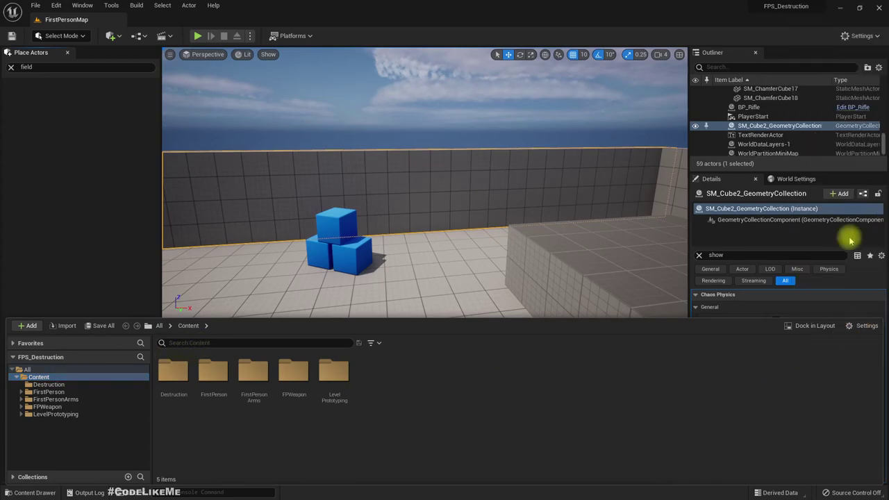
Deselect the fractured wall and clear the search in the placeable actor classes
{"action": "left_click", "coordinate": [77, 68]}
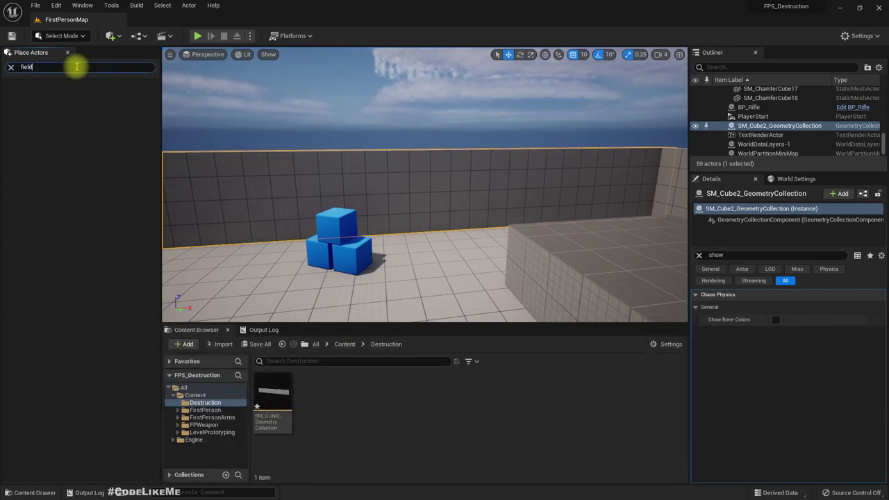
{"action": "key", "text": "Escape"}
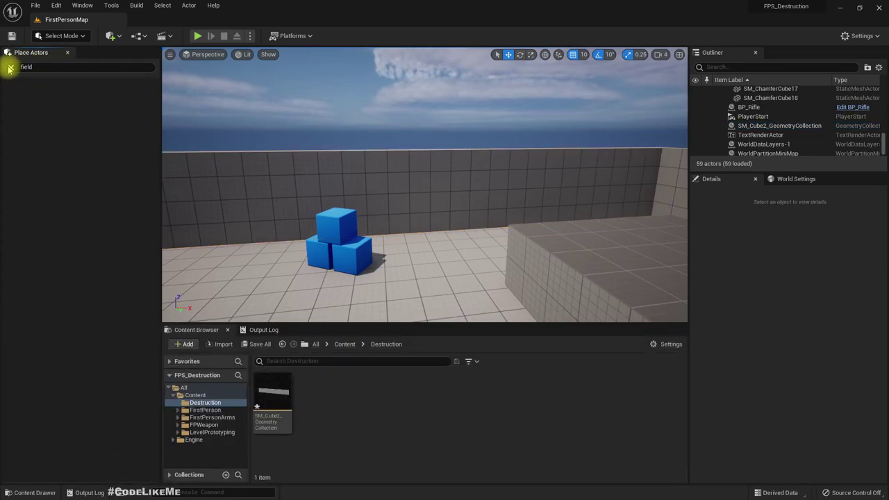
{"action": "left_click", "coordinate": [10, 67]}
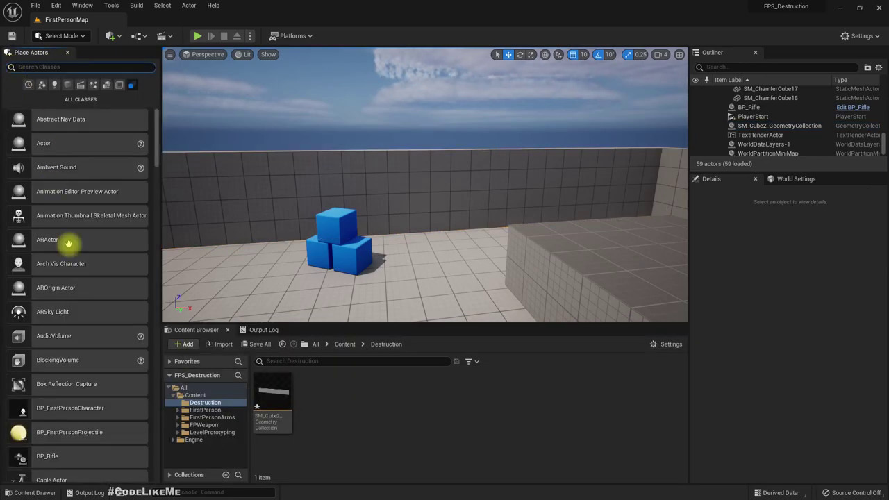
Search the Engine folder's assets for "field", and replace that search with "anchor"
{"action": "left_click", "coordinate": [189, 440]}
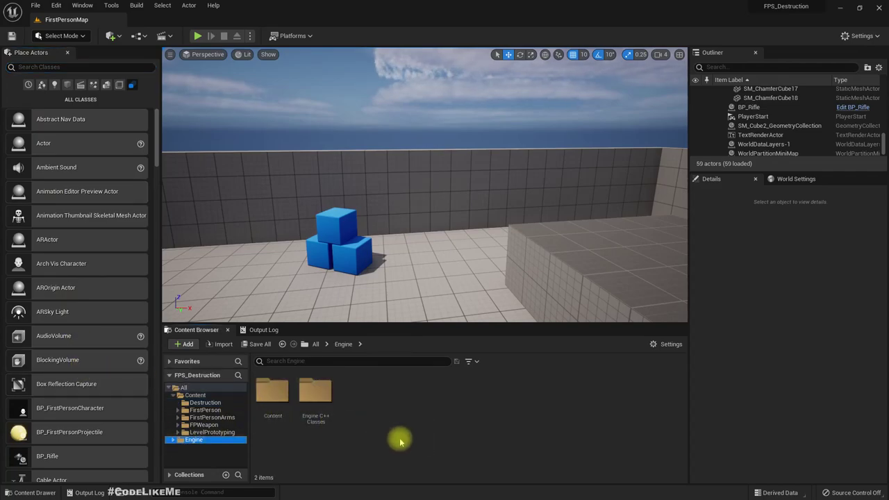
{"action": "left_click", "coordinate": [313, 358]}
{"action": "type", "text": "field"}
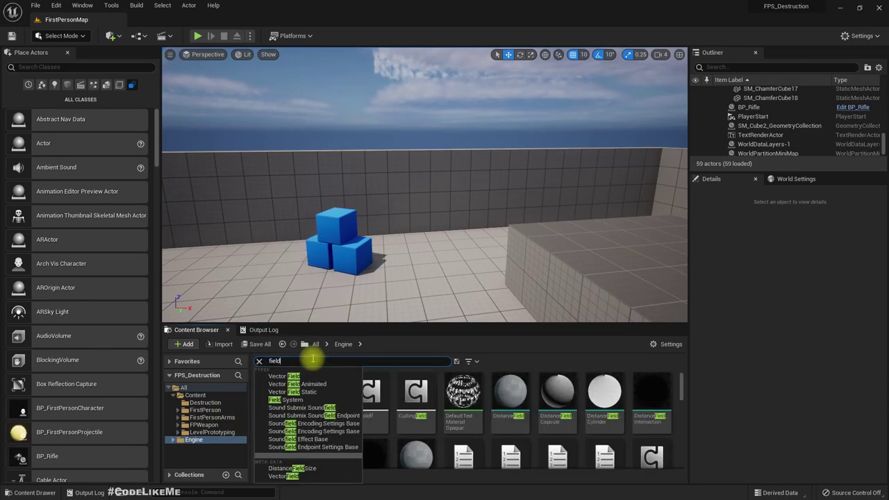
{"action": "key", "text": "Escape"}
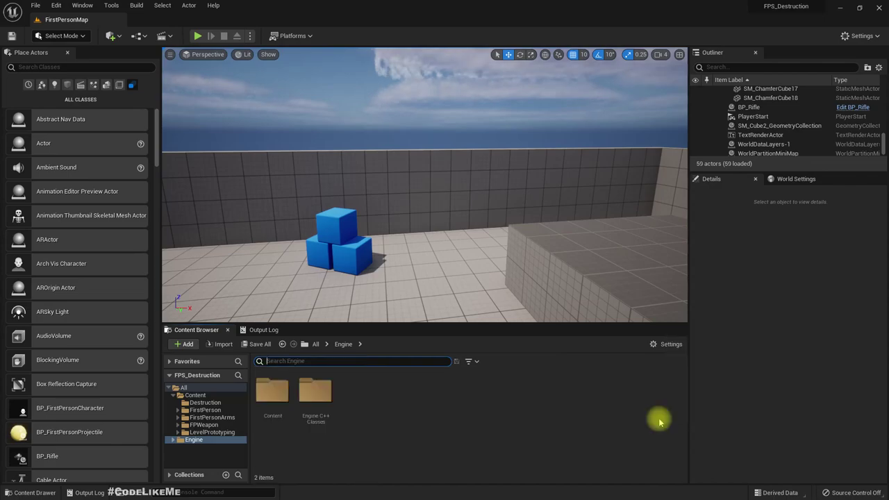
{"action": "type", "text": "anchor"}
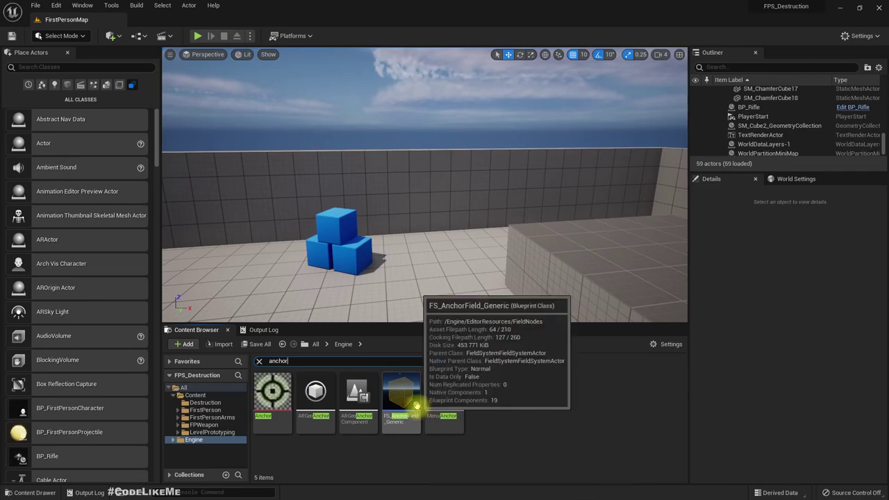
Place the FS_AnchorField_Generic Blueprint in the level at the fractured wall and raise it to the wall's upper edge
{"action": "right_click_drag", "start_coordinate": [478, 259], "coordinate": [478, 299]}
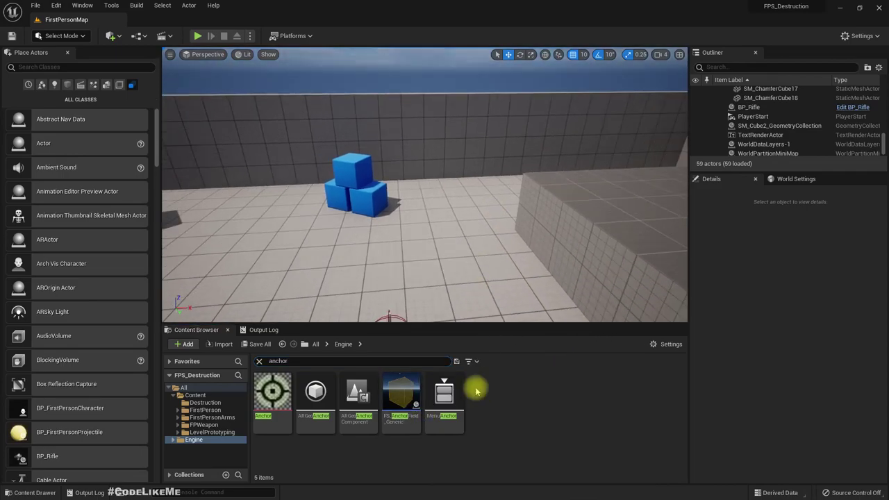
{"action": "left_click_drag", "start_coordinate": [407, 396], "coordinate": [419, 185]}
{"action": "right_click_drag", "start_coordinate": [419, 185], "coordinate": [442, 234]}
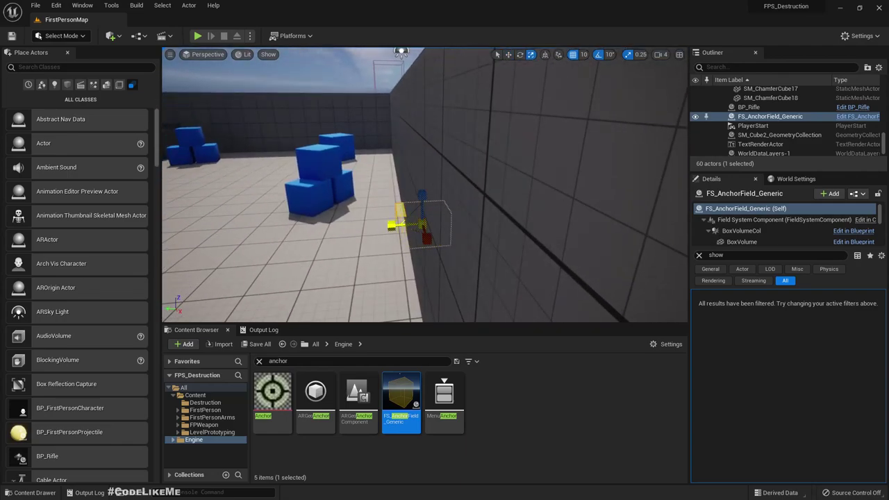
{"action": "right_click_drag", "start_coordinate": [417, 224], "coordinate": [416, 224]}
{"action": "key", "text": "w"}
{"action": "left_click_drag", "start_coordinate": [376, 143], "coordinate": [375, 117]}
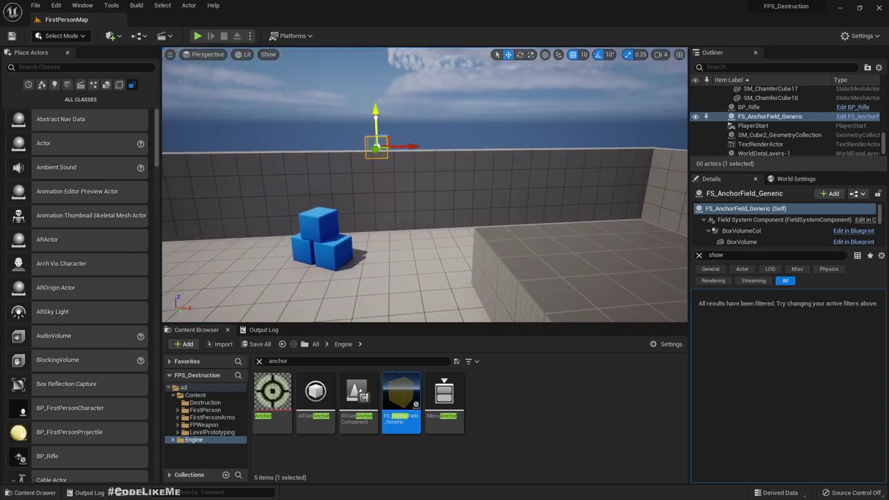
Scale the anchor field along the X axis until it spans the full length of the fractured wall
{"action": "right_click_drag", "start_coordinate": [375, 117], "coordinate": [375, 117]}
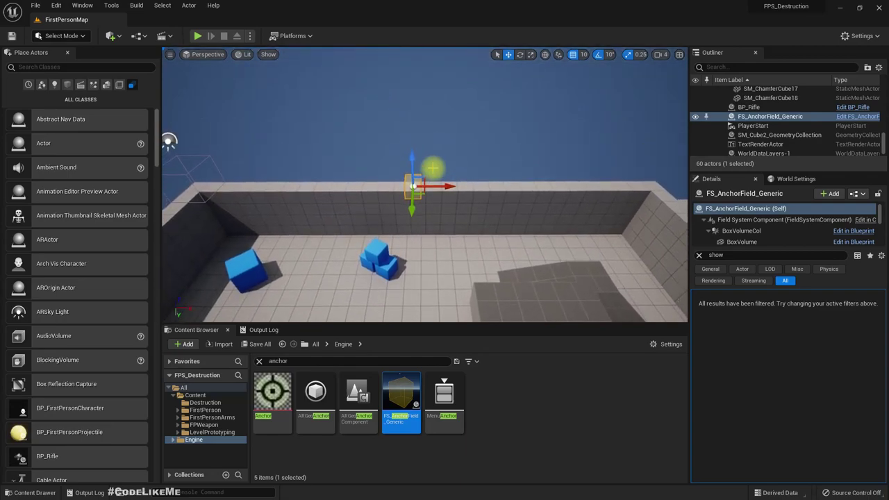
{"action": "key", "text": "r"}
{"action": "left_click_drag", "start_coordinate": [445, 185], "coordinate": [479, 185]}
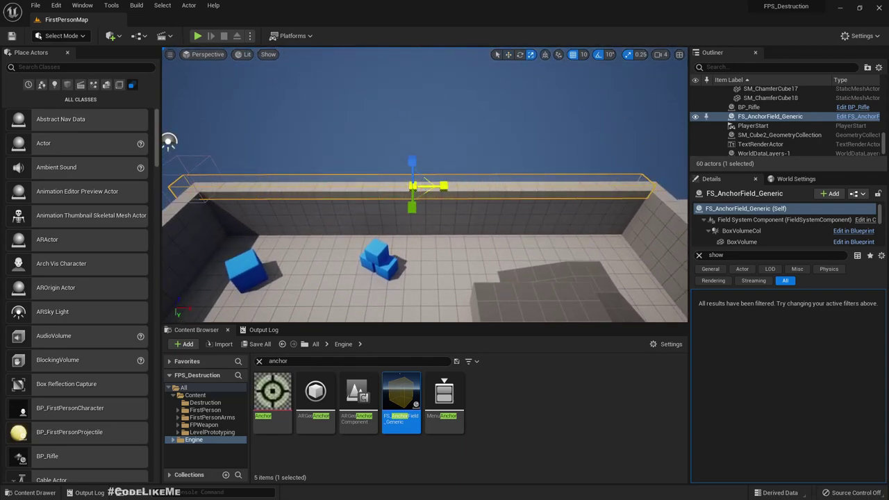
Add one Initialization Fields entry to the fractured wall's geometry collection and assign the placed FS_AnchorField_Generic to it
{"action": "right_click_drag", "start_coordinate": [479, 185], "coordinate": [479, 186]}
{"action": "right_click_drag", "start_coordinate": [284, 52], "coordinate": [284, 52]}
{"action": "right_click_drag", "start_coordinate": [351, 218], "coordinate": [350, 218]}
{"action": "key", "text": "w"}
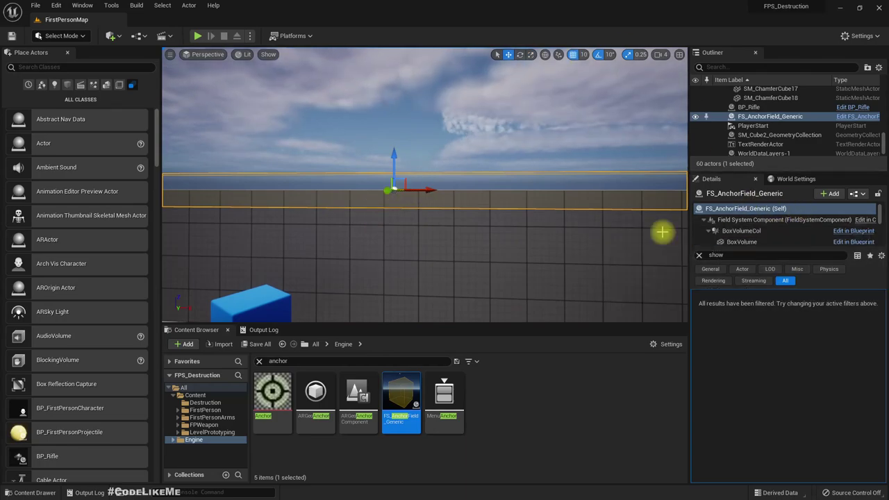
{"action": "left_click", "coordinate": [539, 252]}
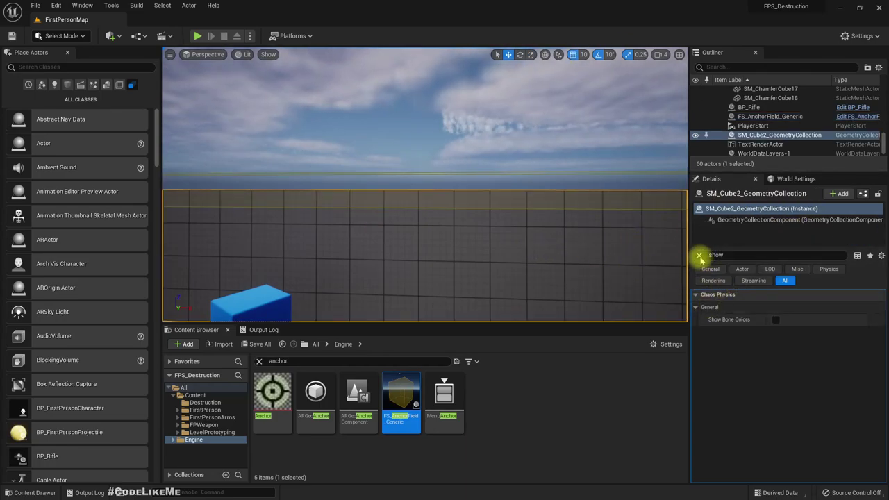
{"action": "left_click", "coordinate": [698, 254]}
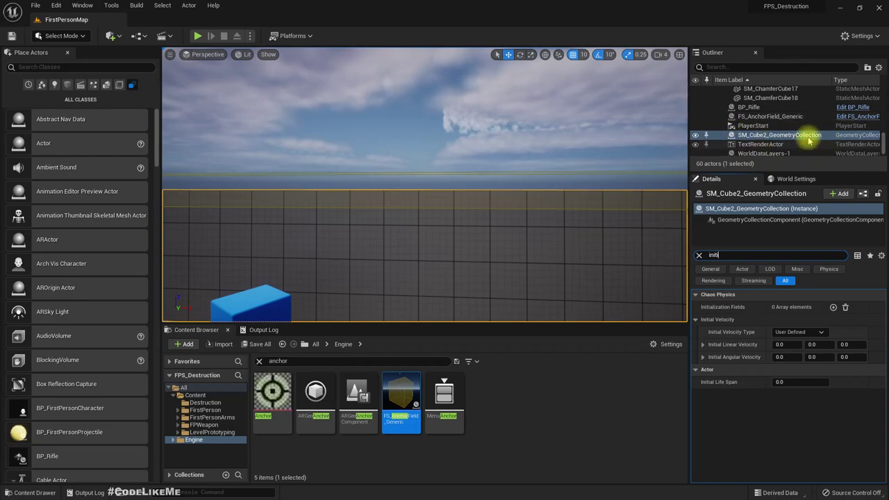
{"action": "left_click", "coordinate": [833, 308]}
{"action": "left_click", "coordinate": [793, 320]}
{"action": "left_click", "coordinate": [775, 220]}
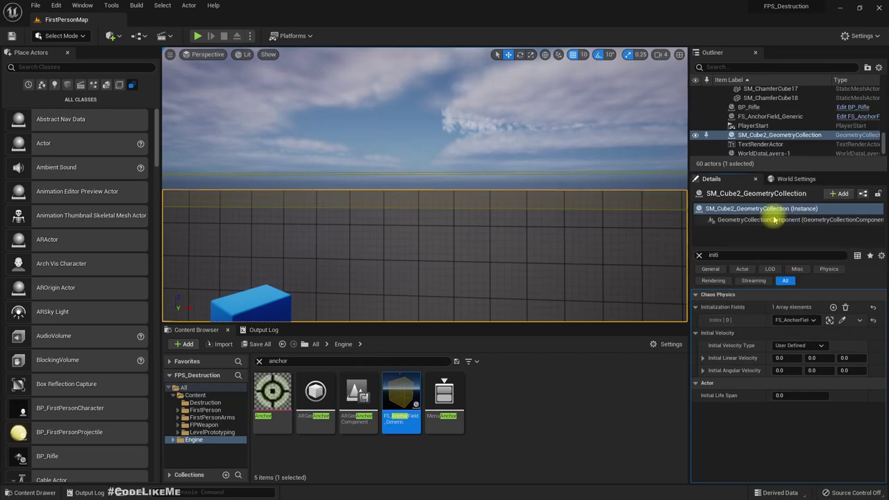
Run a full-screen play test, picking up the rifle and firing projectiles near the anchored wall
{"action": "right_click_drag", "start_coordinate": [541, 225], "coordinate": [530, 252]}
{"action": "key", "text": "F11"}
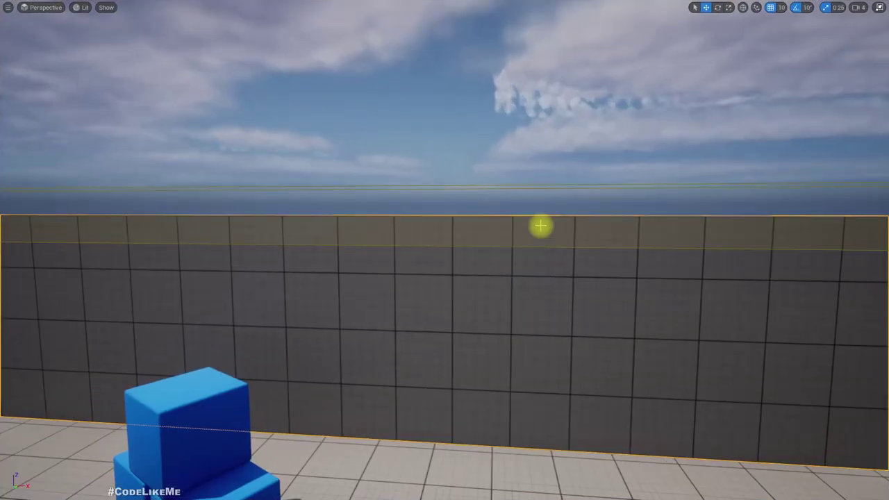
{"action": "key", "text": "alt+p"}
{"action": "left_click", "coordinate": [540, 225]}
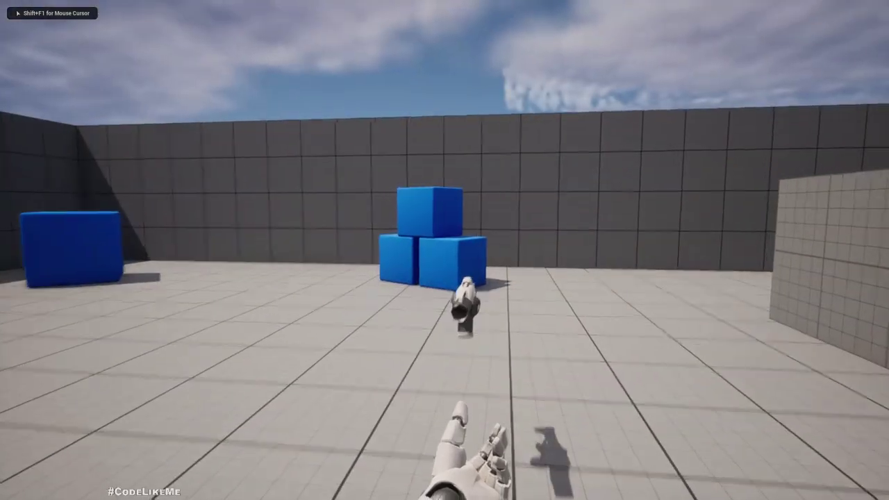
{"action": "key", "text": "w"}
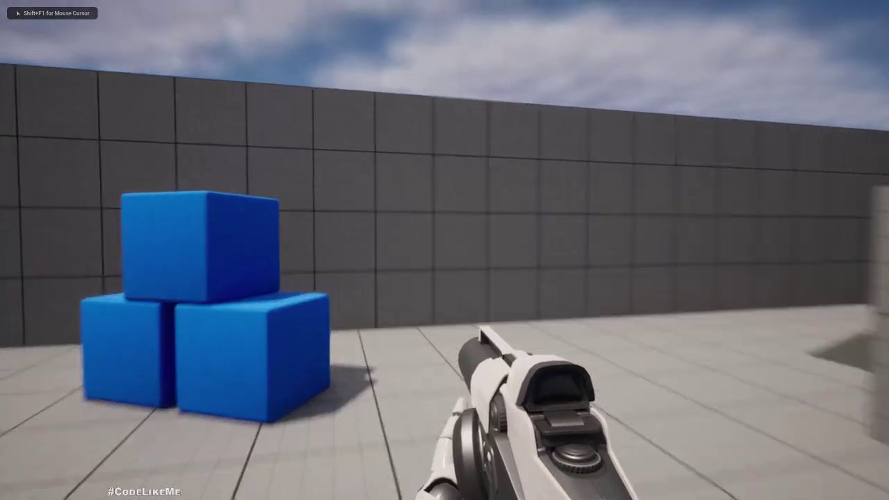
{"action": "left_click", "coordinate": [444, 250]}
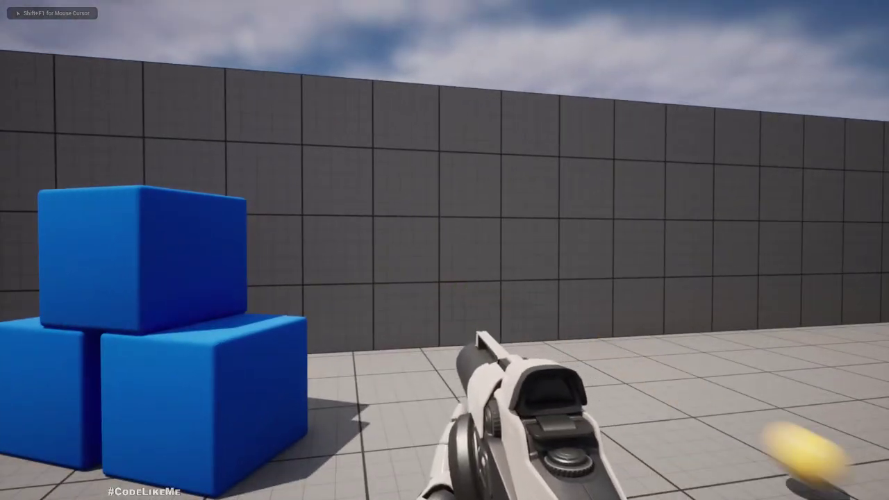
{"action": "key", "text": "a"}
{"action": "left_click", "coordinate": [444, 250]}
{"action": "key", "text": "Escape"}
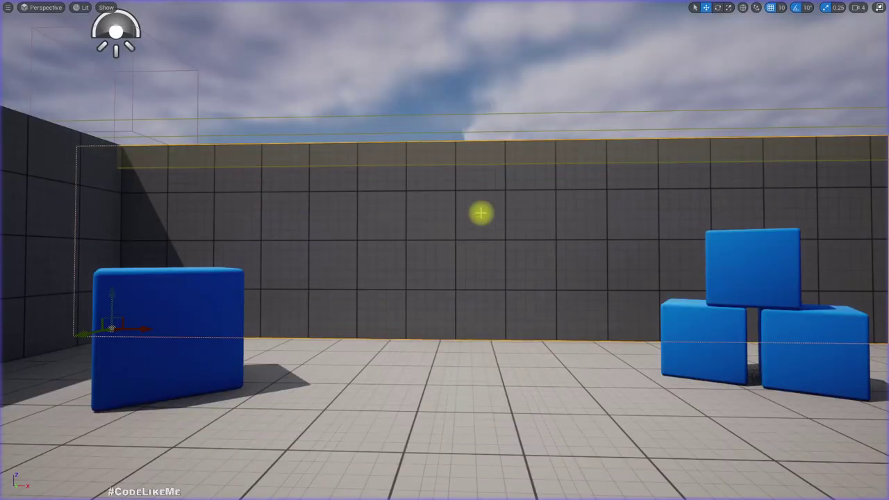
Restore the normal editor layout, select the placed anchor field and locate its source asset in the FieldNodes folder
{"action": "right_click_drag", "start_coordinate": [466, 244], "coordinate": [445, 250]}
{"action": "key", "text": "e"}
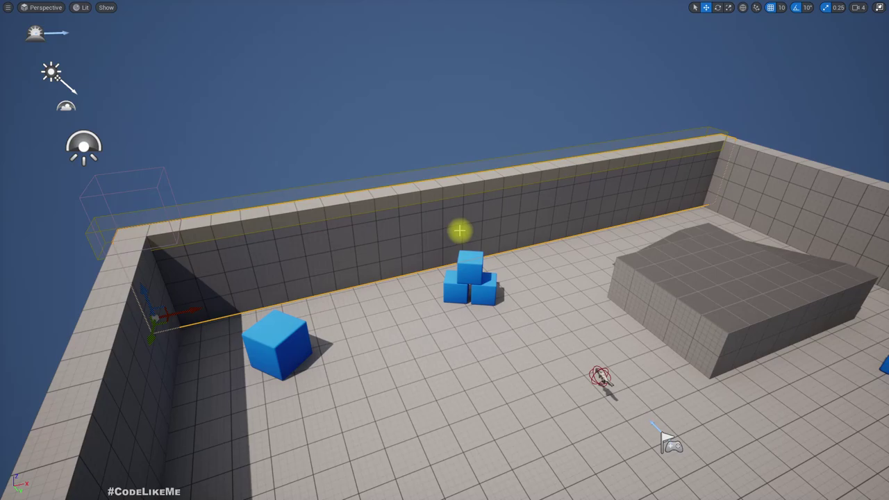
{"action": "right_click_drag", "start_coordinate": [443, 305], "coordinate": [441, 313]}
{"action": "key", "text": "F11"}
{"action": "right_click_drag", "start_coordinate": [450, 216], "coordinate": [411, 195]}
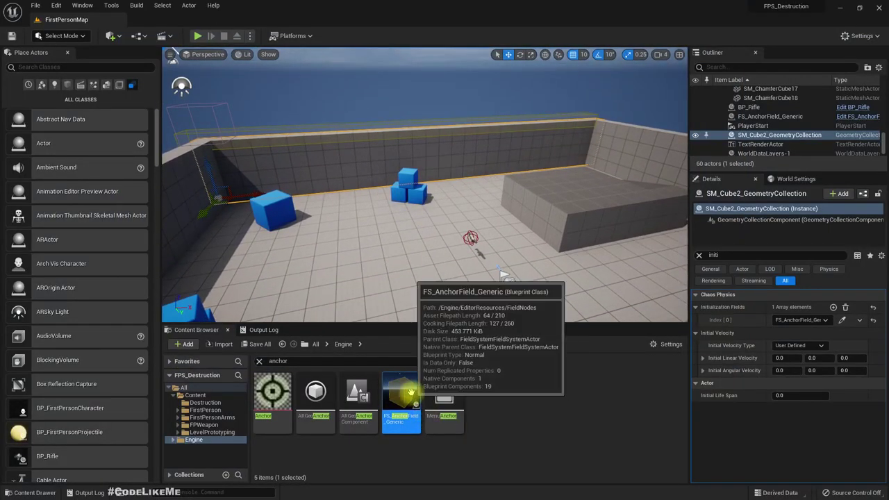
{"action": "left_click_drag", "start_coordinate": [407, 293], "coordinate": [377, 129]}
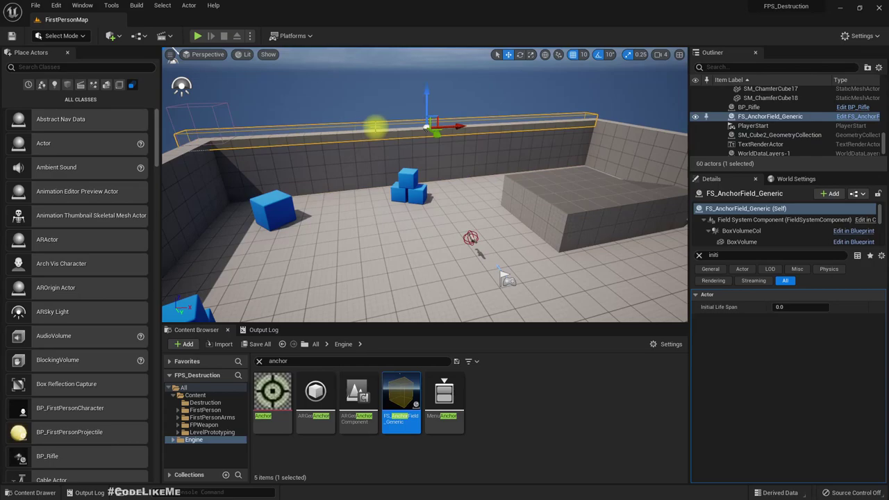
{"action": "right_click", "coordinate": [774, 117]}
{"action": "left_click", "coordinate": [772, 135]}
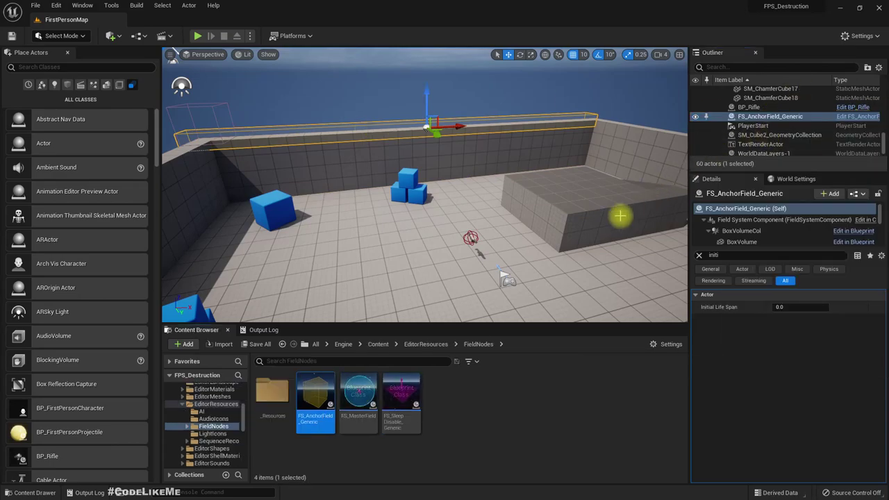
Place the FS_MasterField Blueprint between the fractured wall and the stacked blue cubes, and raise it above the floor
{"action": "right_click_drag", "start_coordinate": [417, 243], "coordinate": [514, 254]}
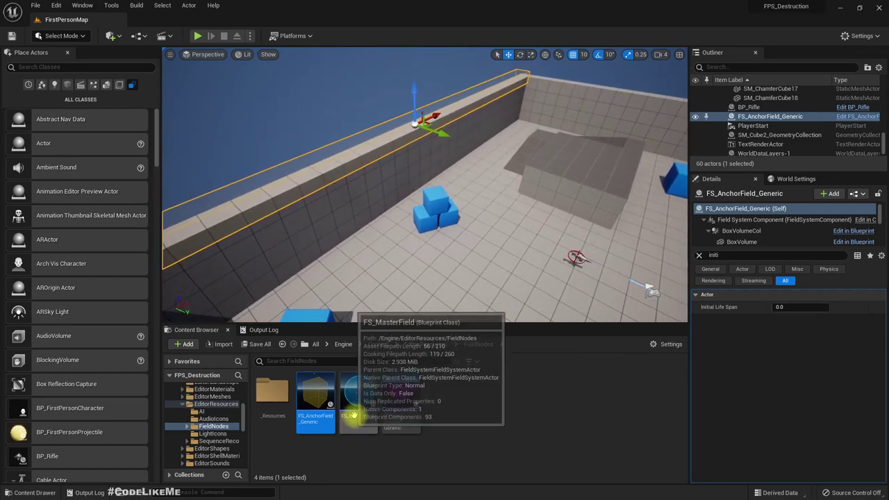
{"action": "left_click_drag", "start_coordinate": [358, 398], "coordinate": [392, 233]}
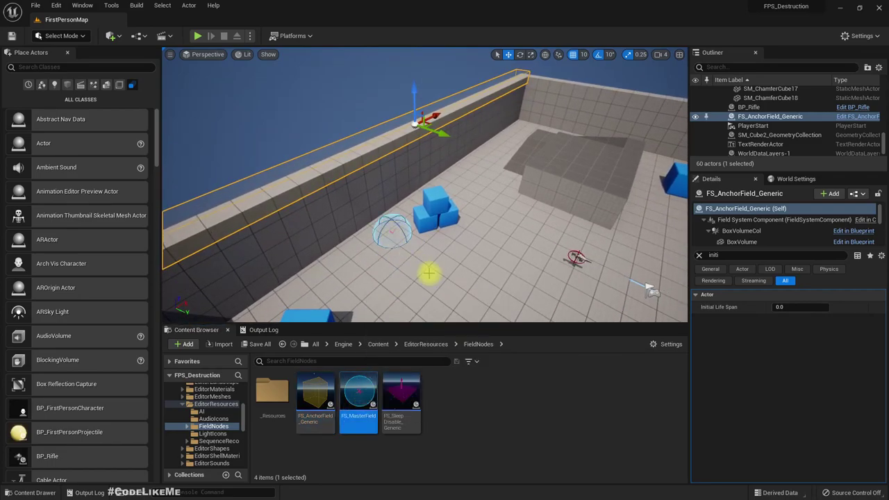
{"action": "right_click_drag", "start_coordinate": [426, 267], "coordinate": [390, 200]}
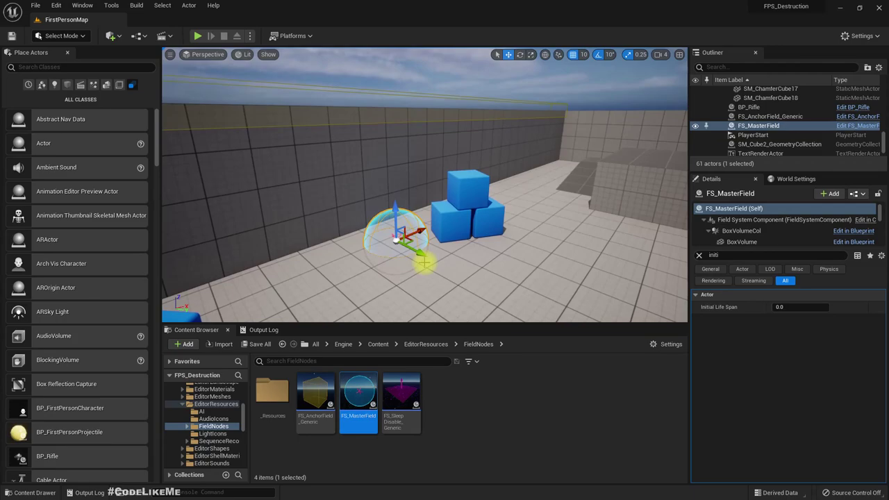
{"action": "mouse_move", "coordinate": [425, 263]}
{"action": "right_mouse_down"}
{"action": "mouse_move", "coordinate": [472, 258]}
{"action": "mouse_move", "coordinate": [426, 264]}
{"action": "right_mouse_up"}
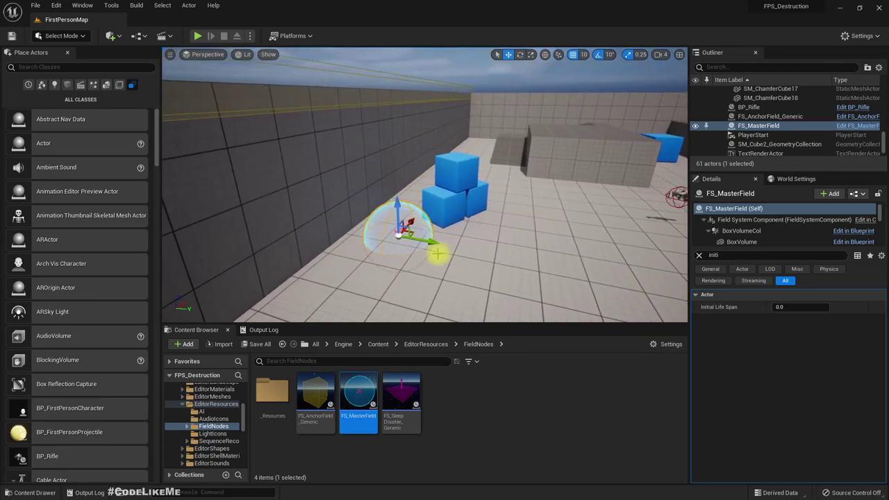
{"action": "left_click_drag", "start_coordinate": [394, 203], "coordinate": [387, 150]}
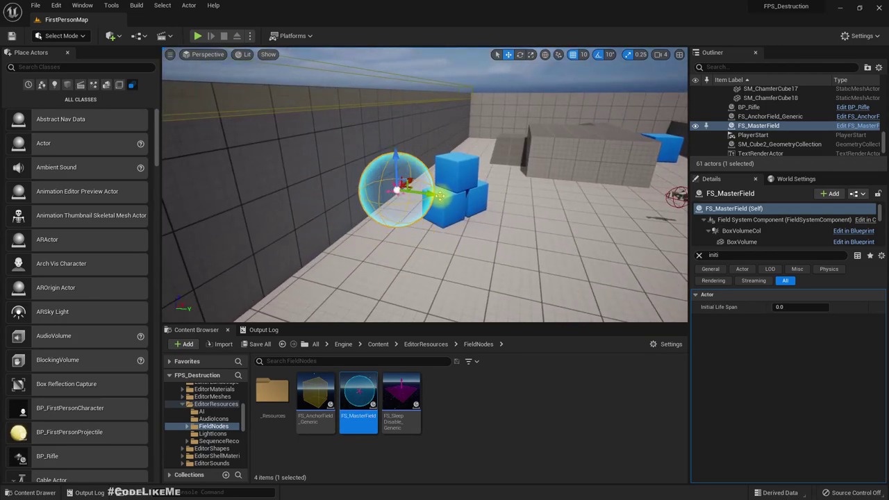
Move FS_MasterField up to the fractured wall, clear the property filter, and set its Delay Amount to 2.0
{"action": "left_click_drag", "start_coordinate": [431, 196], "coordinate": [388, 190]}
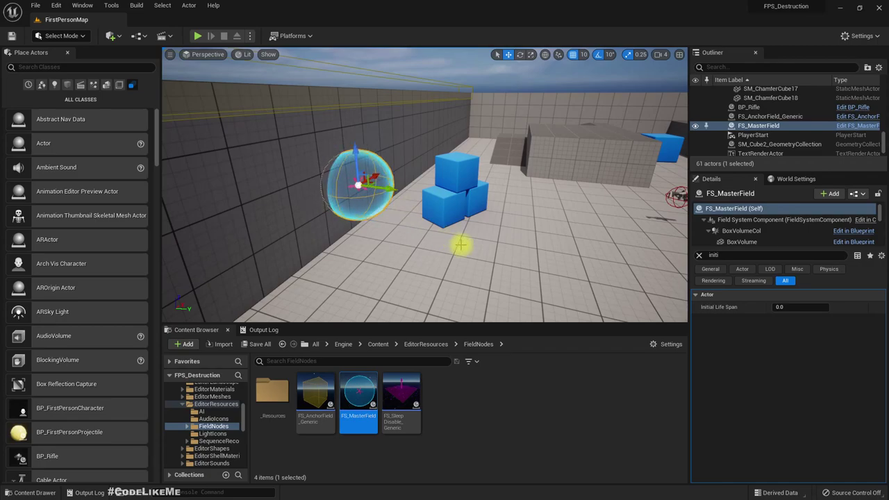
{"action": "right_click_drag", "start_coordinate": [460, 244], "coordinate": [376, 245]}
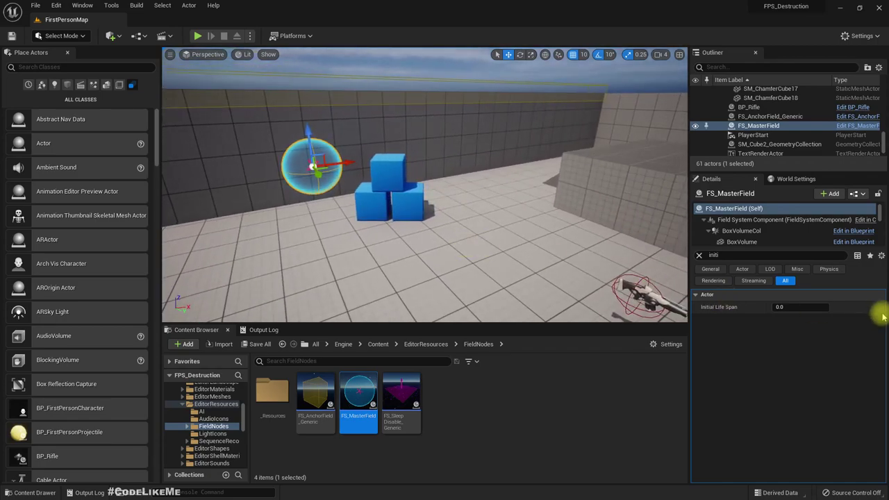
{"action": "left_click", "coordinate": [700, 255]}
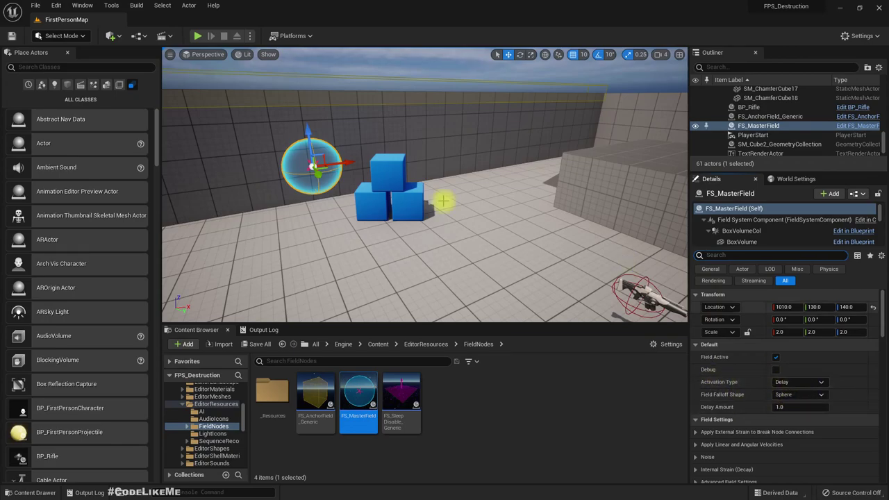
{"action": "right_click_drag", "start_coordinate": [441, 198], "coordinate": [441, 199]}
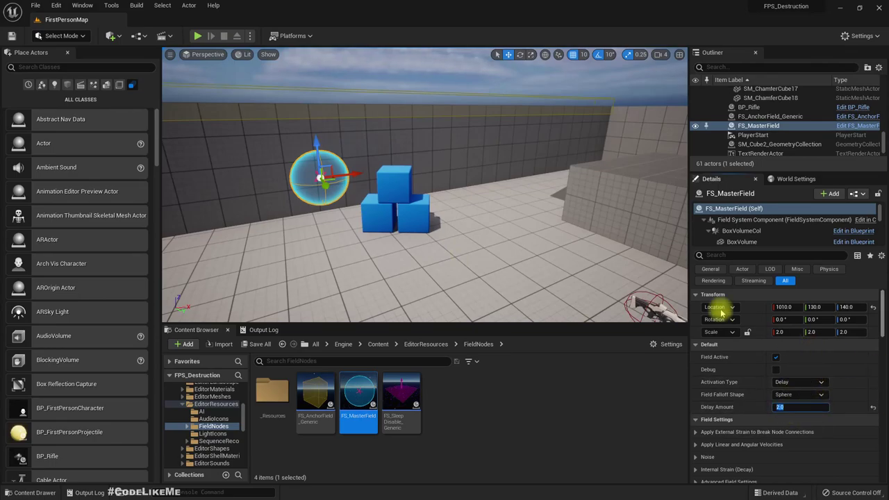
Run a full-screen play test, walking up to the fractured wall and back to see the delayed field's effect
{"action": "right_click_drag", "start_coordinate": [421, 190], "coordinate": [421, 190]}
{"action": "key", "text": "F11"}
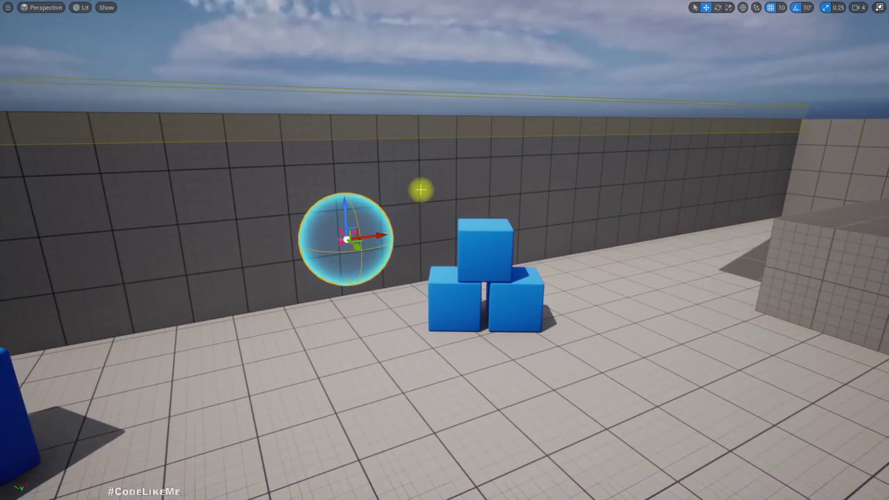
{"action": "key", "text": "alt+p"}
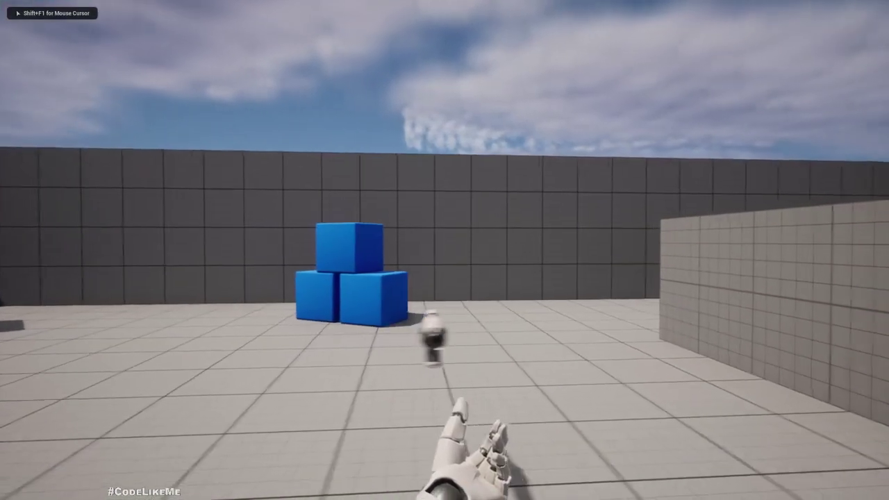
{"action": "key", "text": "w"}
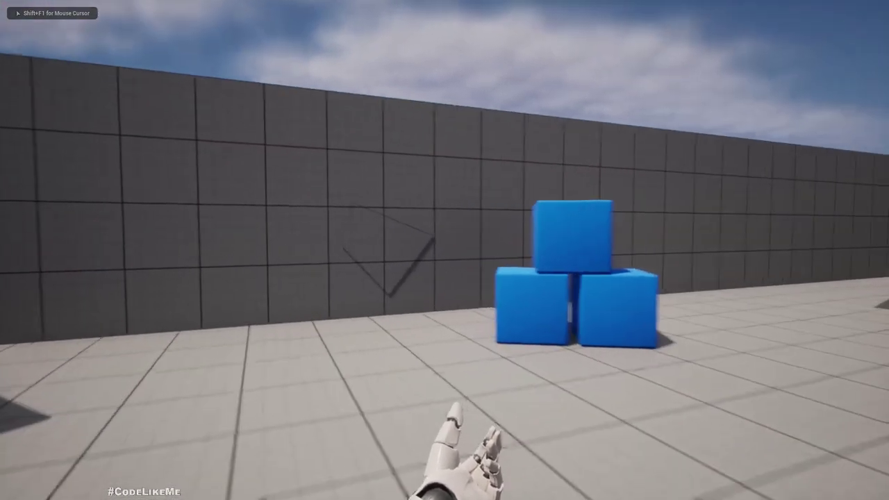
{"action": "key", "text": "w"}
{"action": "key", "text": "s"}
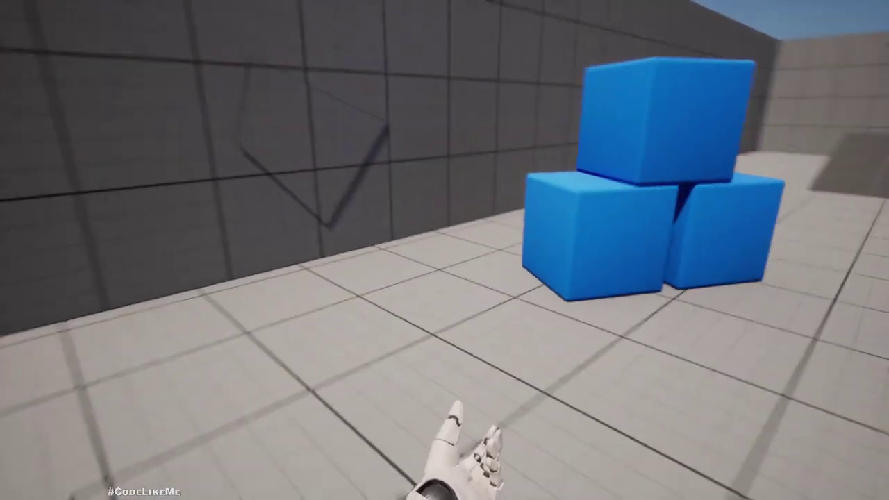
{"action": "key", "text": "s"}
{"action": "key", "text": "Escape"}
Delete the three stacked blue cubes in front of the fractured wall
{"action": "right_click_drag", "start_coordinate": [482, 238], "coordinate": [456, 205]}
{"action": "key", "text": "s"}
{"action": "left_click", "coordinate": [456, 205]}
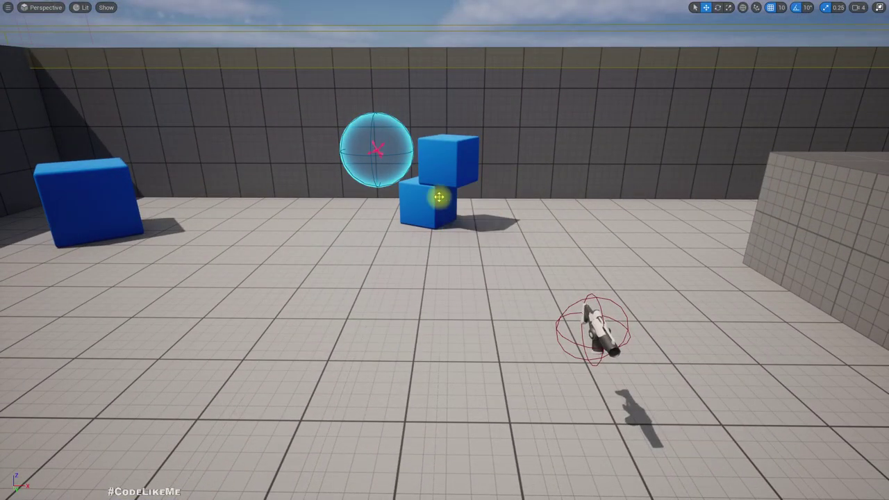
{"action": "right_click_drag", "start_coordinate": [474, 237], "coordinate": [498, 216]}
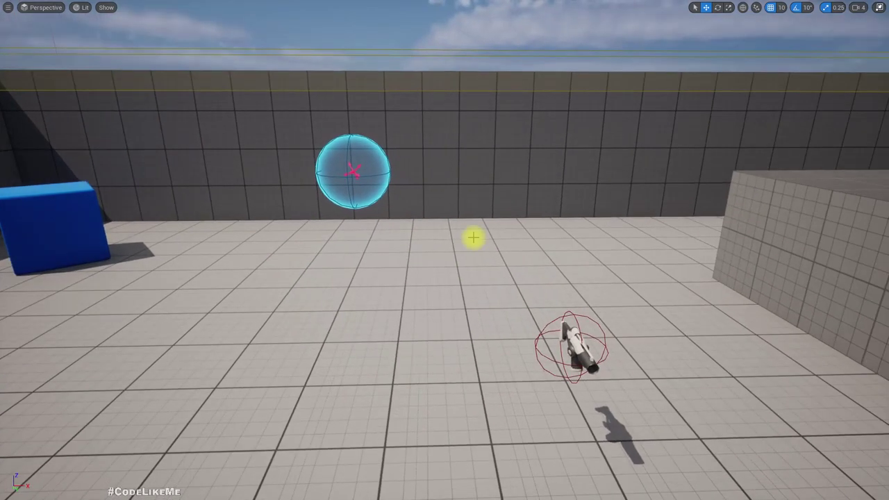
Run a full-screen play test with the wall unobstructed, picking up the rifle, and return to the normal editor layout
{"action": "key", "text": "alt+p"}
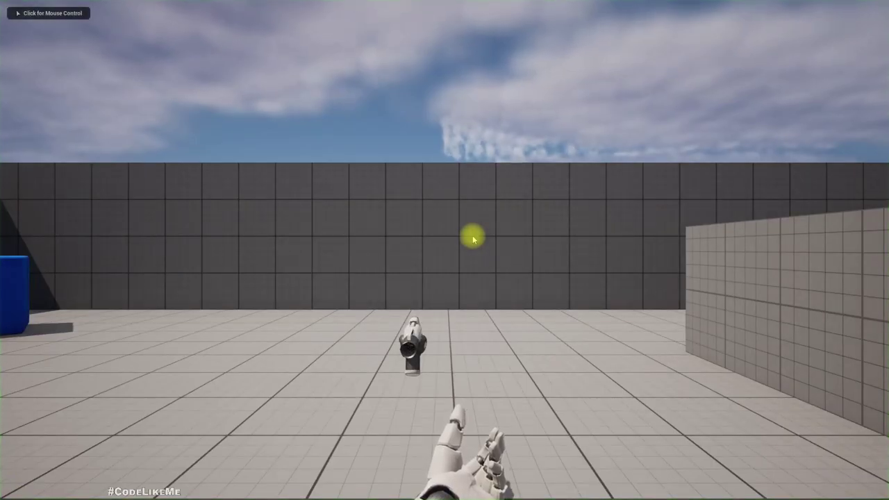
{"action": "left_click", "coordinate": [472, 239]}
{"action": "key", "text": "w"}
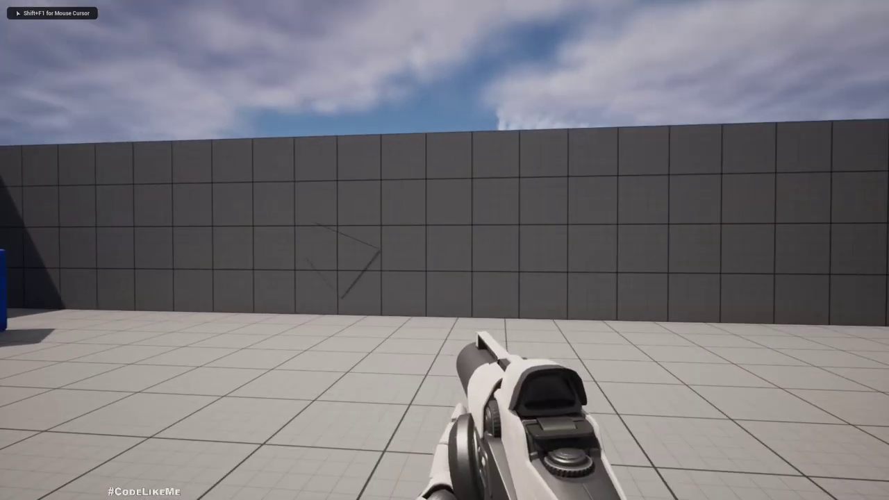
{"action": "key", "text": "Escape"}
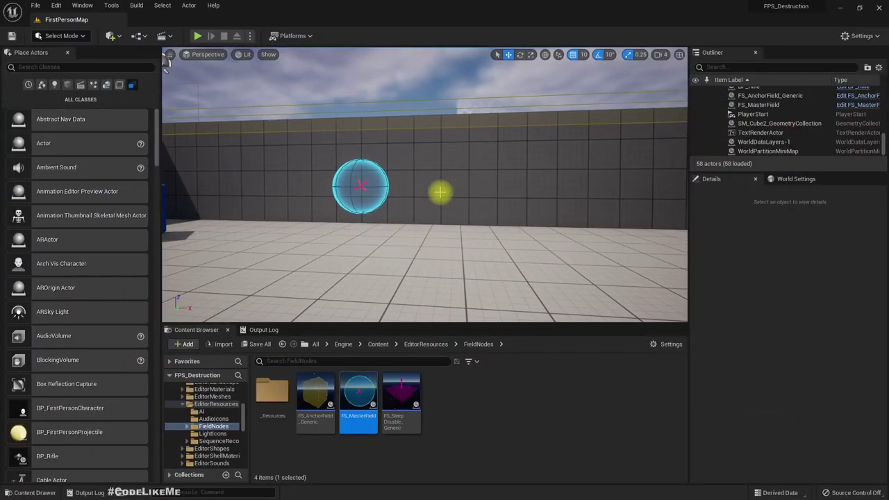
Set the Radial Magnitude of FS_MasterField to 70050 under Apply Linear and Angular Velocities
{"action": "left_click", "coordinate": [371, 179]}
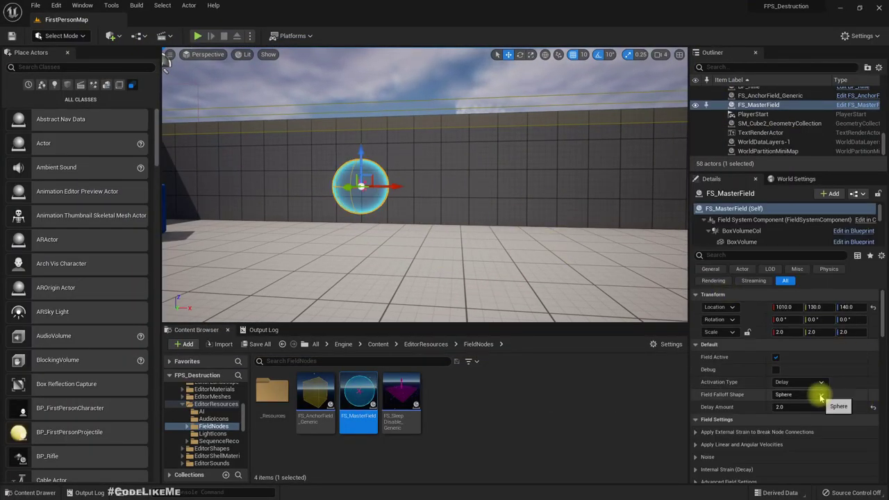
{"action": "scroll", "coordinate": [814, 415], "scroll_direction": "down", "scroll_amount": 2}
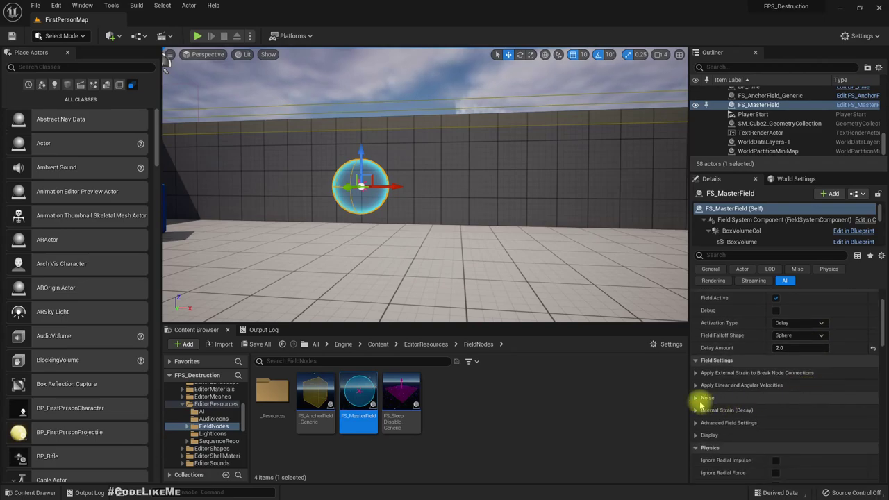
{"action": "left_click", "coordinate": [695, 386]}
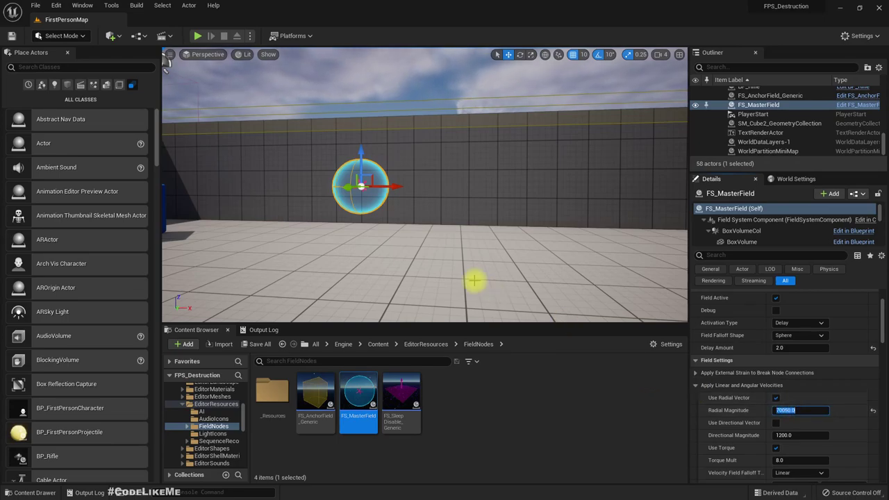
Run a play test and walk up to the wall to check the effect of the stronger radial force
{"action": "right_click_drag", "start_coordinate": [474, 280], "coordinate": [480, 282]}
{"action": "key", "text": "alt+p"}
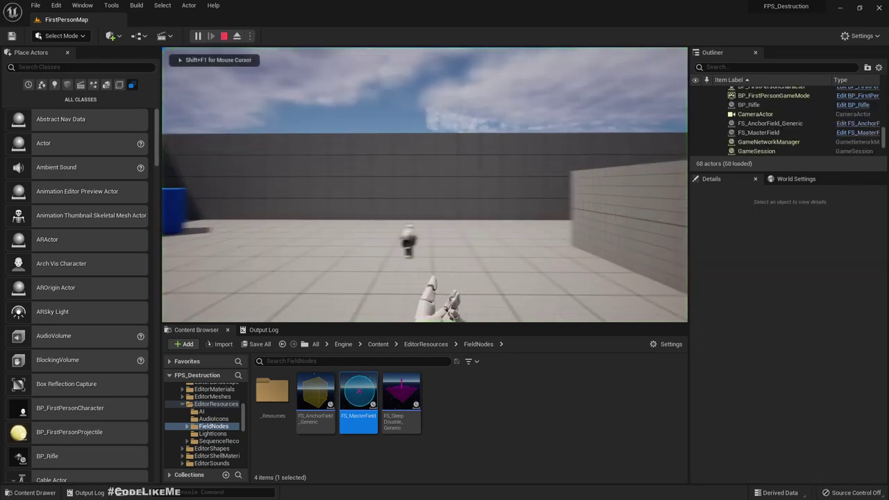
{"action": "key", "text": "w"}
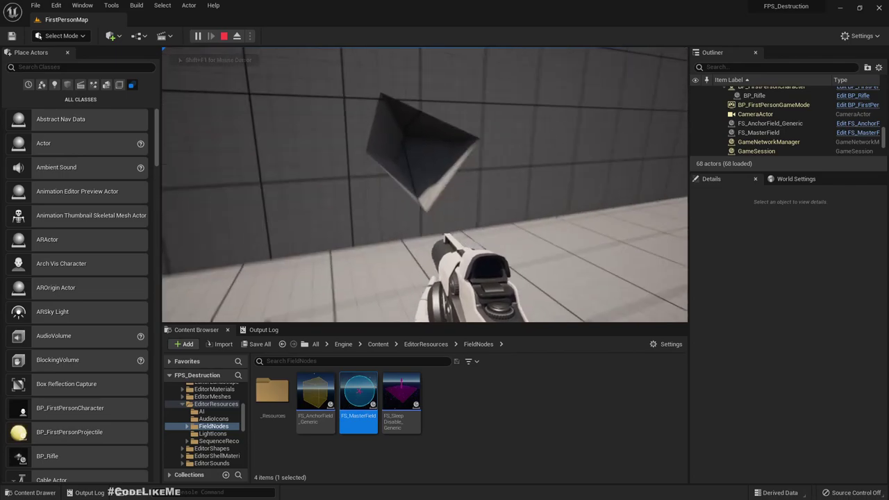
{"action": "key", "text": "s"}
{"action": "key", "text": "Escape"}
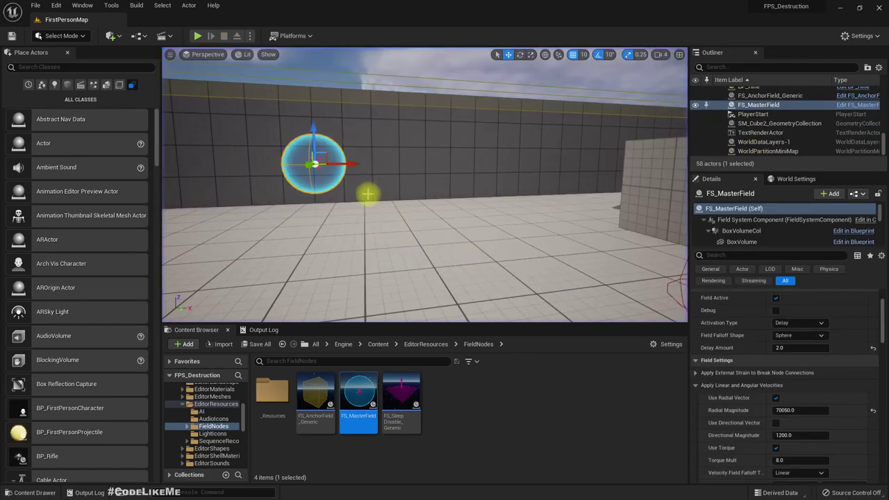
Scale FS_MasterField up uniformly so that its sphere covers a much larger area of the fractured wall
{"action": "right_click_drag", "start_coordinate": [347, 164], "coordinate": [330, 165]}
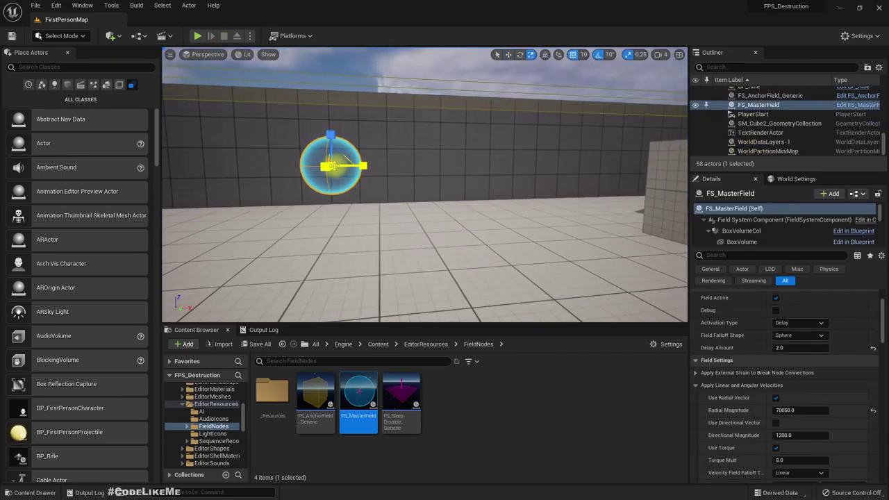
{"action": "right_click_drag", "start_coordinate": [434, 216], "coordinate": [434, 278]}
{"action": "key", "text": "w"}
{"action": "key", "text": "e"}
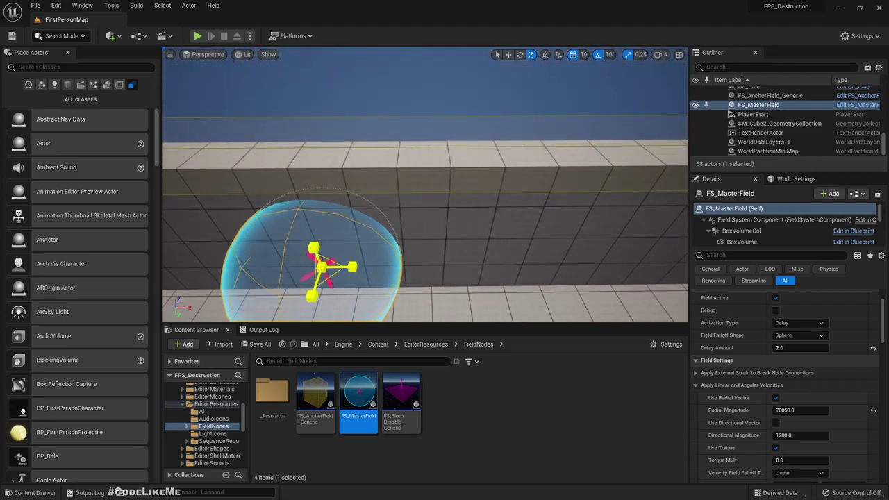
{"action": "right_click_drag", "start_coordinate": [320, 267], "coordinate": [396, 201]}
{"action": "key", "text": "s"}
{"action": "key", "text": "q"}
Play-test the level to see how the enlarged field breaks the wall
{"action": "key", "text": "alt+p"}
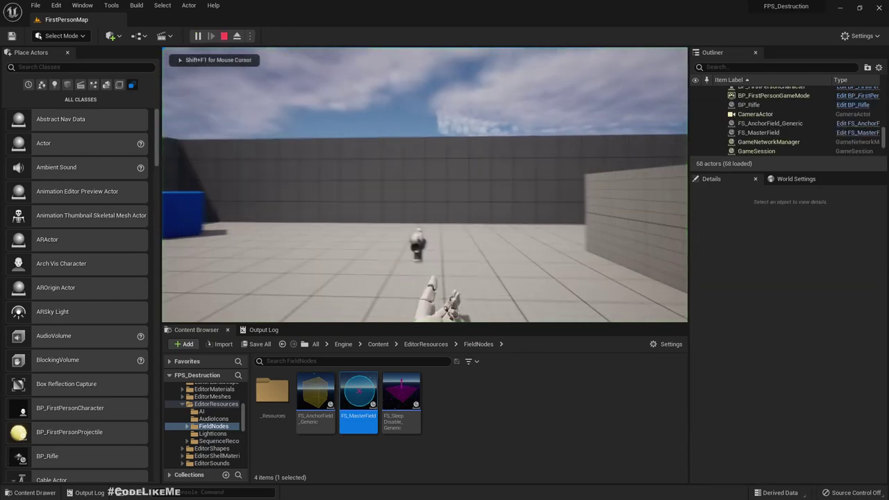
{"action": "left_click", "coordinate": [425, 185]}
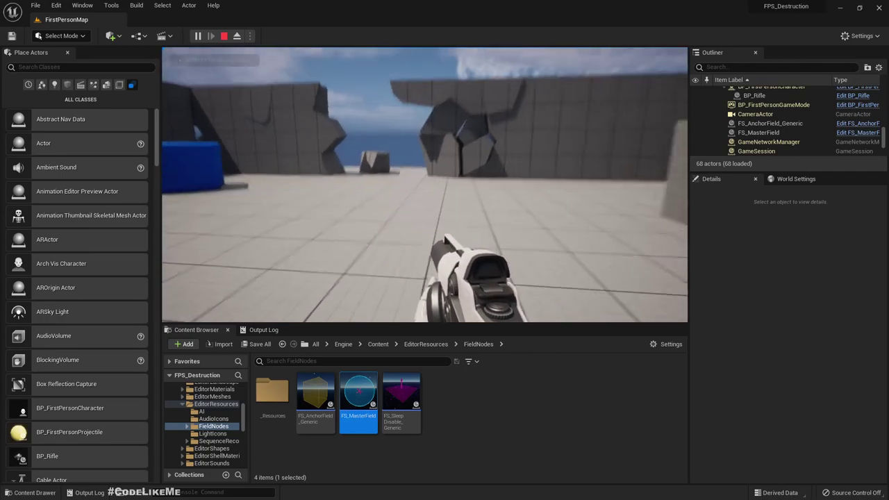
{"action": "key", "text": "Escape"}
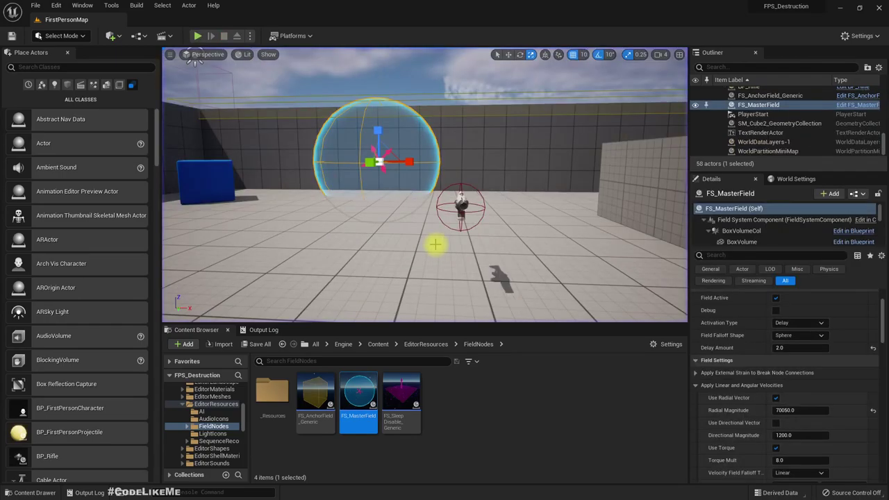
Examine how the enlarged sphere overlaps the wall from several angles, and play-test the level again
{"action": "right_click_drag", "start_coordinate": [417, 186], "coordinate": [411, 147]}
{"action": "scroll", "coordinate": [403, 198], "scroll_direction": "up", "scroll_amount": 4}
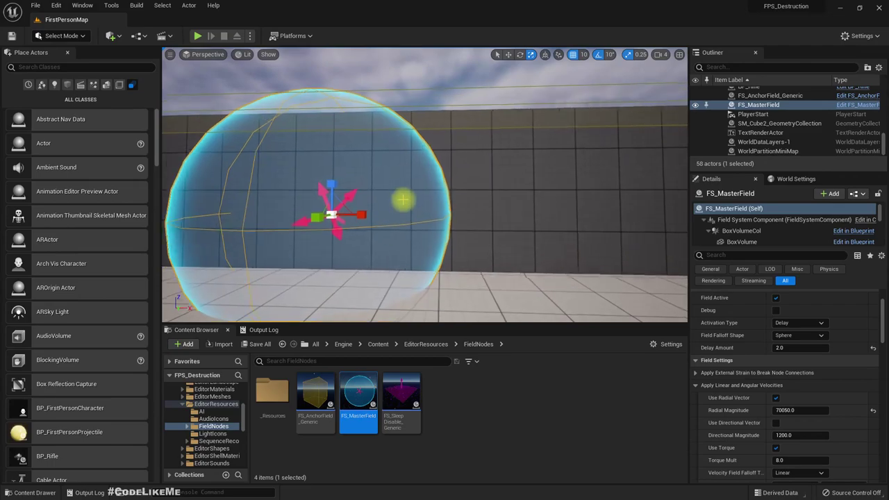
{"action": "right_click_drag", "start_coordinate": [402, 199], "coordinate": [414, 213]}
{"action": "scroll", "coordinate": [403, 199], "scroll_direction": "down", "scroll_amount": 3}
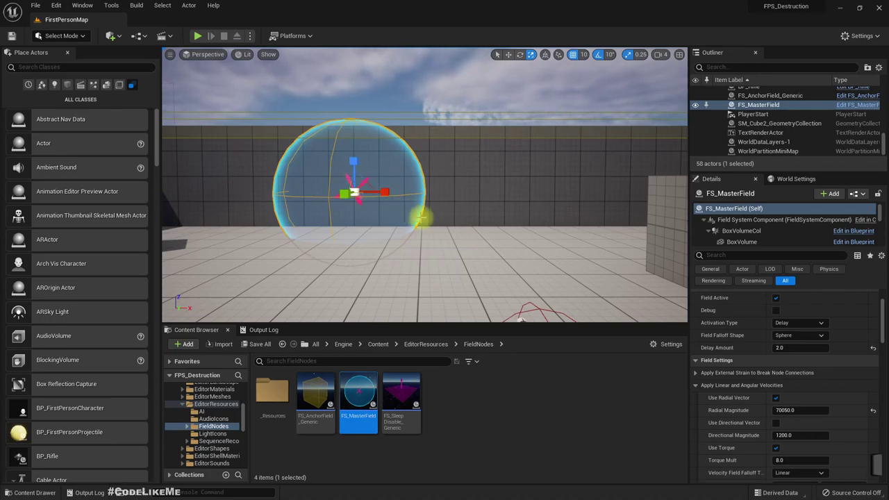
{"action": "mouse_move", "coordinate": [420, 218]}
{"action": "right_mouse_down"}
{"action": "mouse_move", "coordinate": [389, 217]}
{"action": "mouse_move", "coordinate": [445, 237]}
{"action": "mouse_move", "coordinate": [414, 204]}
{"action": "right_mouse_up"}
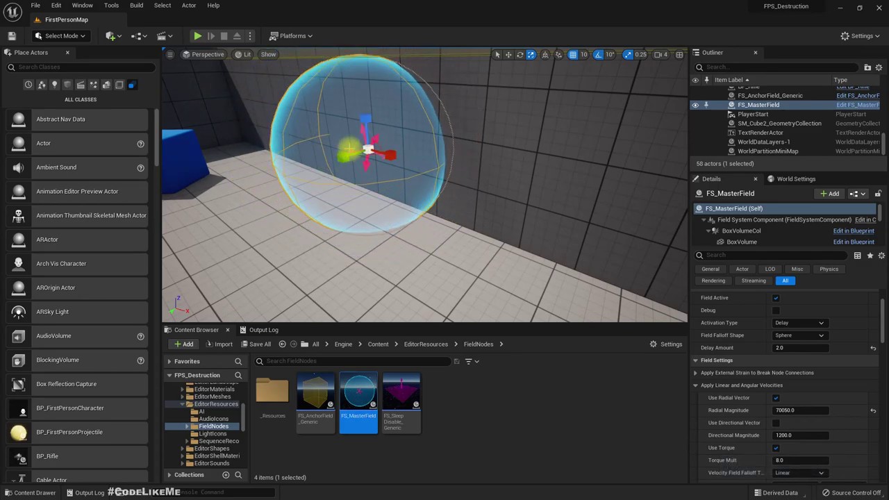
{"action": "key", "text": "alt+p"}
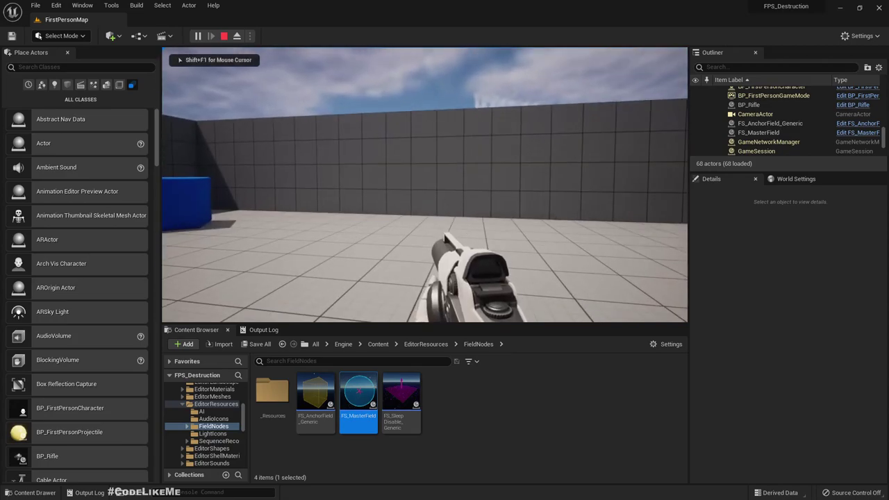
{"action": "key", "text": "Escape"}
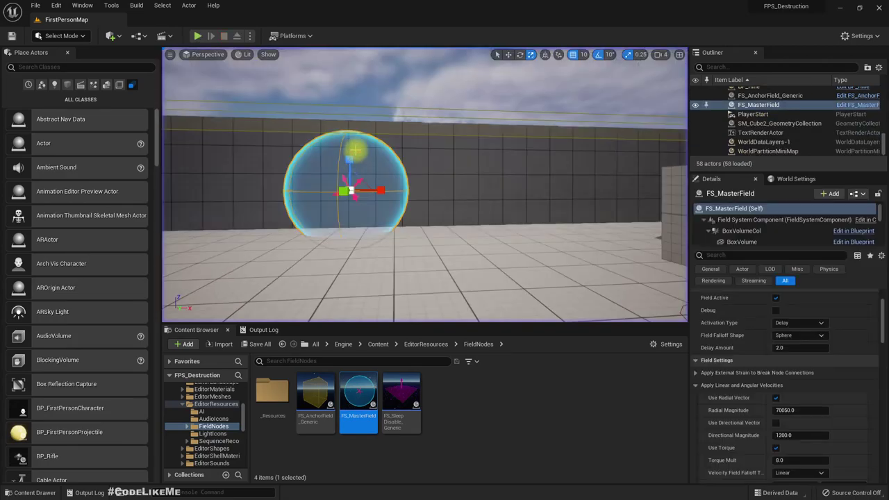
Restore the scale of FS_MasterField to 2.0 on all axes and review its remaining properties
{"action": "right_click_drag", "start_coordinate": [366, 178], "coordinate": [350, 176]}
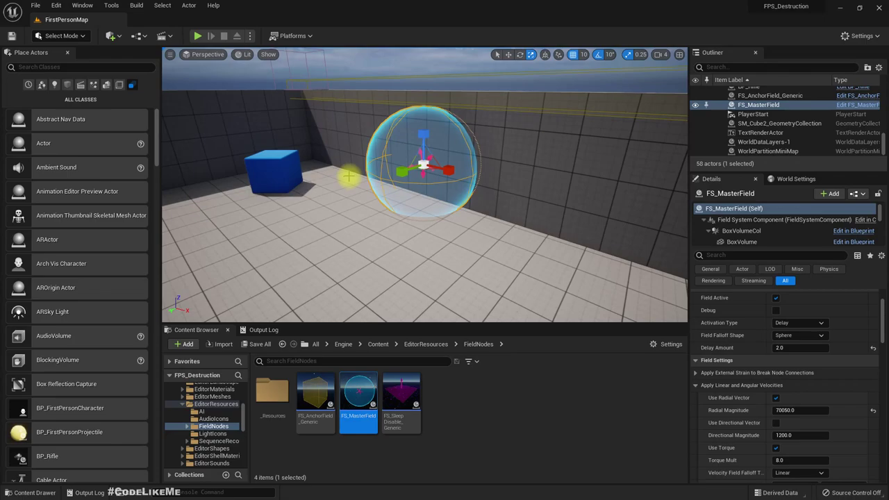
{"action": "mouse_move", "coordinate": [342, 174]}
{"action": "right_mouse_down"}
{"action": "mouse_move", "coordinate": [396, 191]}
{"action": "mouse_move", "coordinate": [376, 187]}
{"action": "mouse_move", "coordinate": [378, 205]}
{"action": "mouse_move", "coordinate": [344, 182]}
{"action": "mouse_move", "coordinate": [345, 169]}
{"action": "right_mouse_up"}
{"action": "key", "text": "s"}
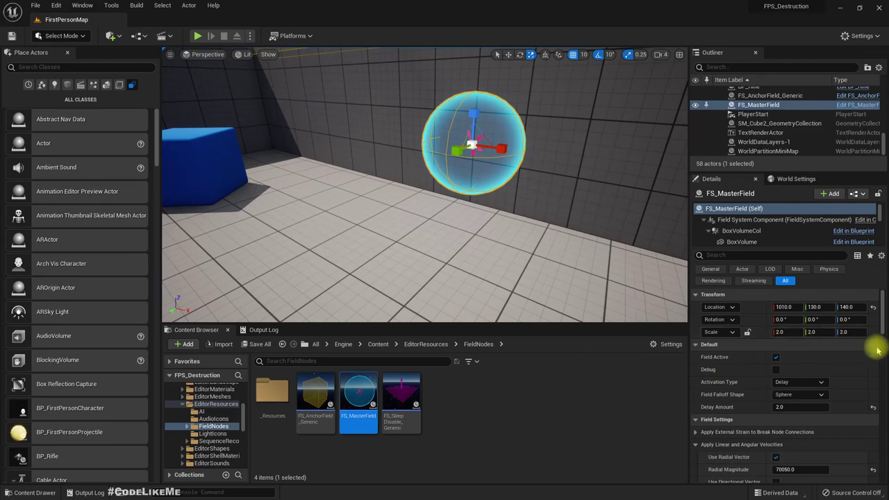
{"action": "scroll", "coordinate": [474, 195], "scroll_direction": "down", "scroll_amount": 8}
Play-test the wall with the smaller field, and delete FS_MasterField from the level
{"action": "key", "text": "alt+p"}
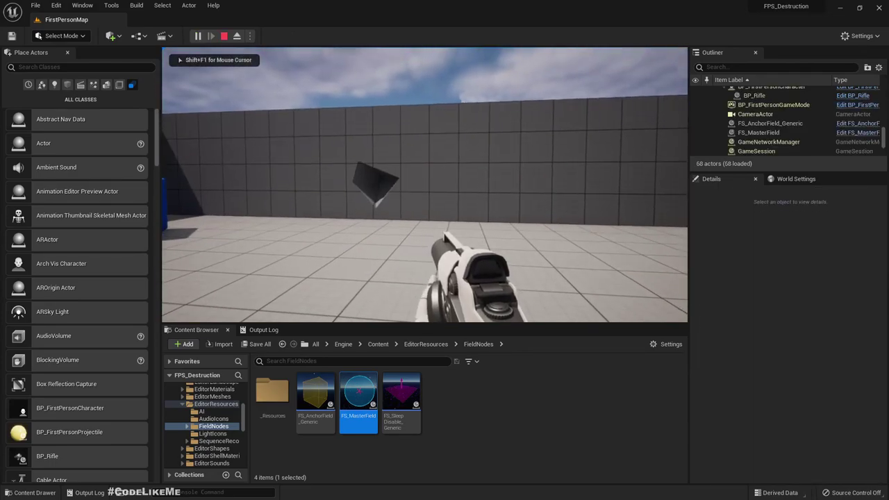
{"action": "key", "text": "Escape"}
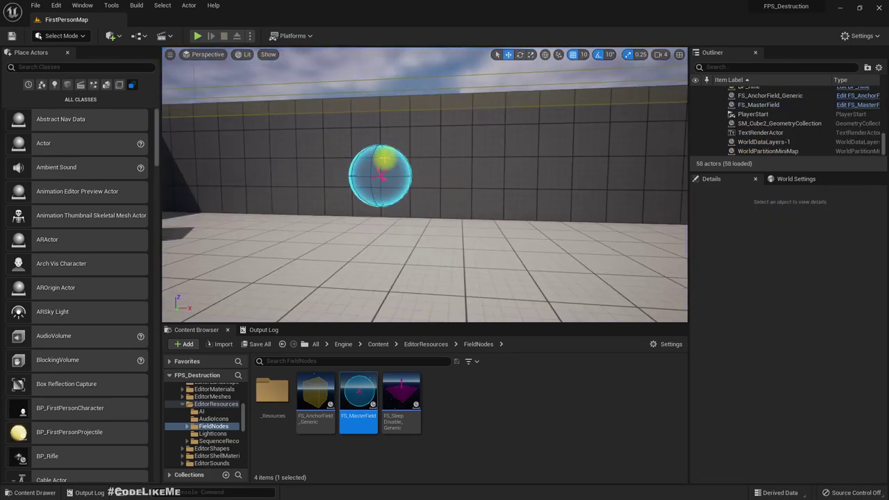
{"action": "left_click", "coordinate": [382, 160]}
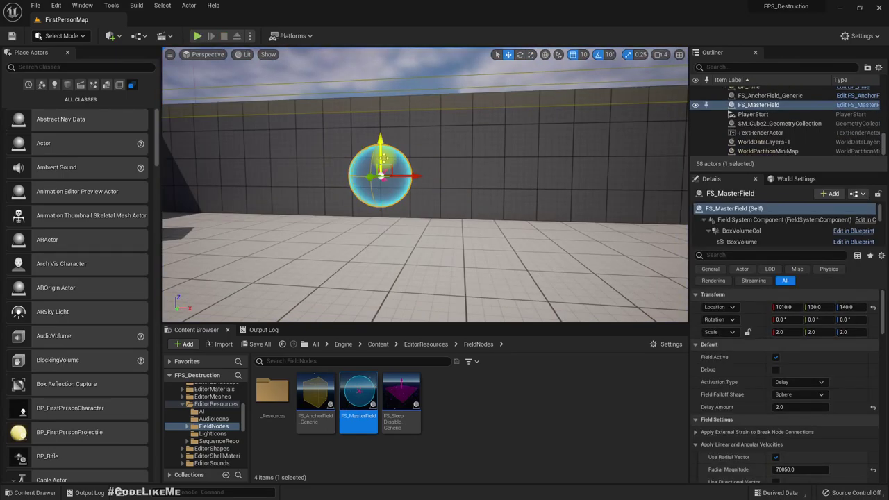
{"action": "key", "text": "Delete"}
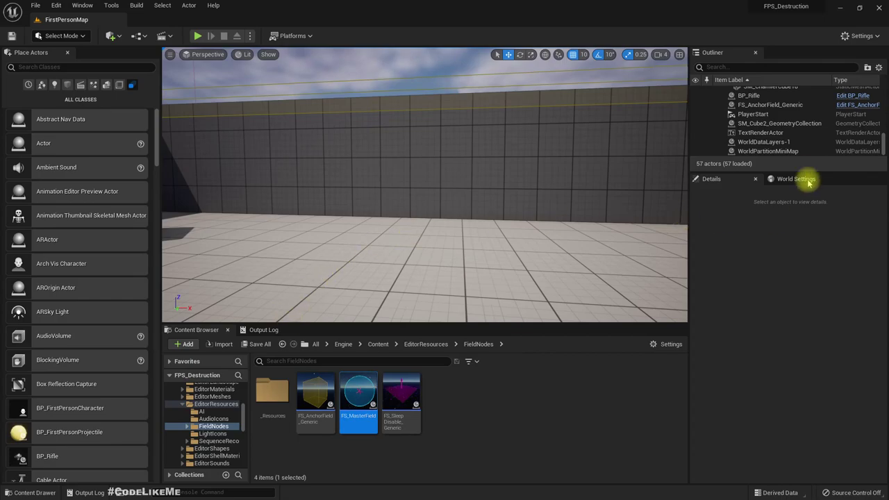
Find the rifle in the level and open its BP_Rifle blueprint for editing
{"action": "left_click", "coordinate": [806, 180]}
{"action": "right_click_drag", "start_coordinate": [571, 183], "coordinate": [572, 215]}
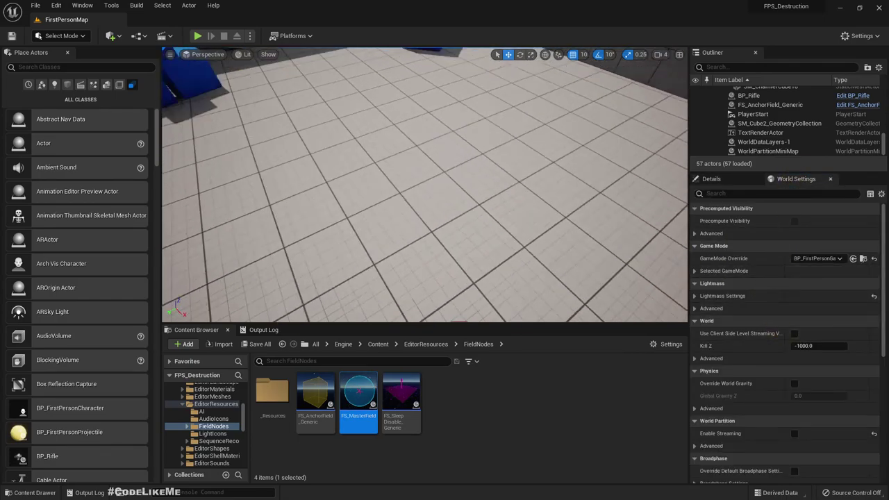
{"action": "key", "text": "s"}
{"action": "right_click_drag", "start_coordinate": [459, 215], "coordinate": [459, 193]}
{"action": "key", "text": "w"}
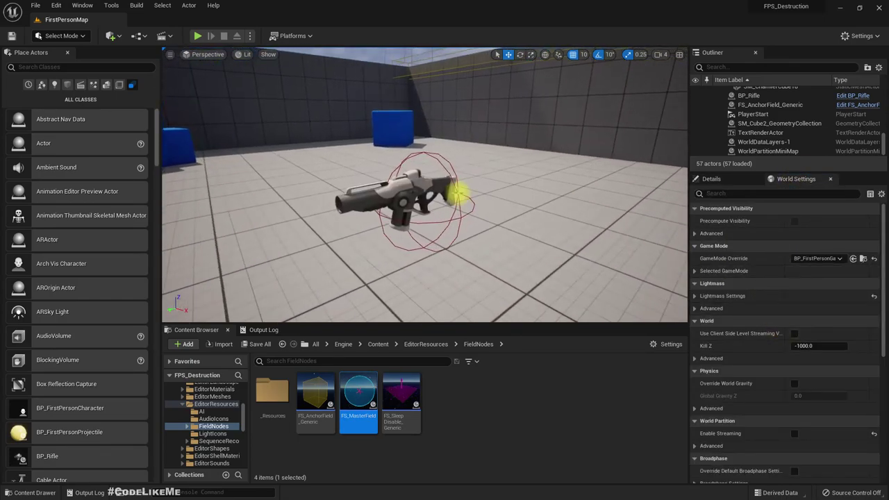
{"action": "left_click", "coordinate": [872, 95]}
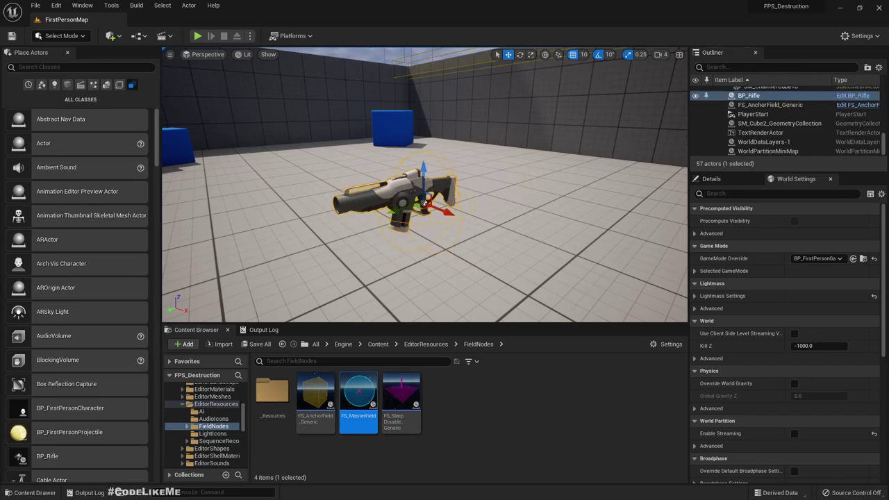
{"action": "left_click", "coordinate": [853, 95]}
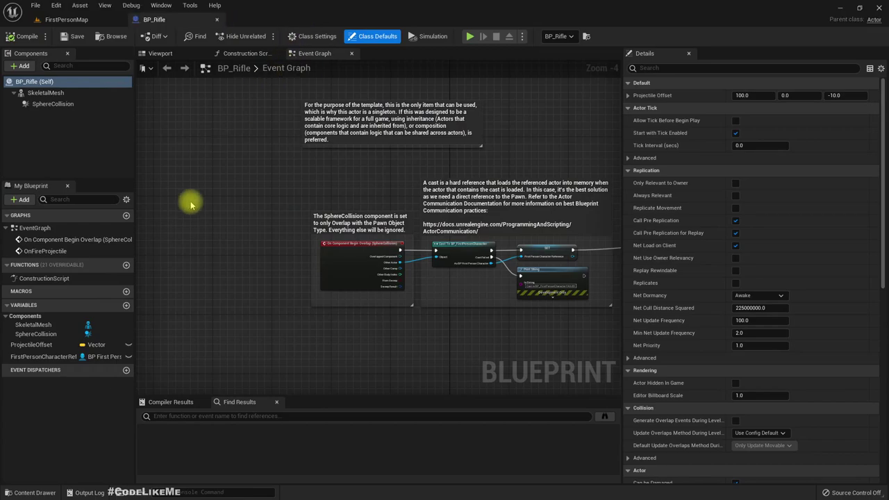
Examine BP_Rifle's event graph from the pickup logic through to the node that spawns the projectile when firing
{"action": "left_click", "coordinate": [160, 53]}
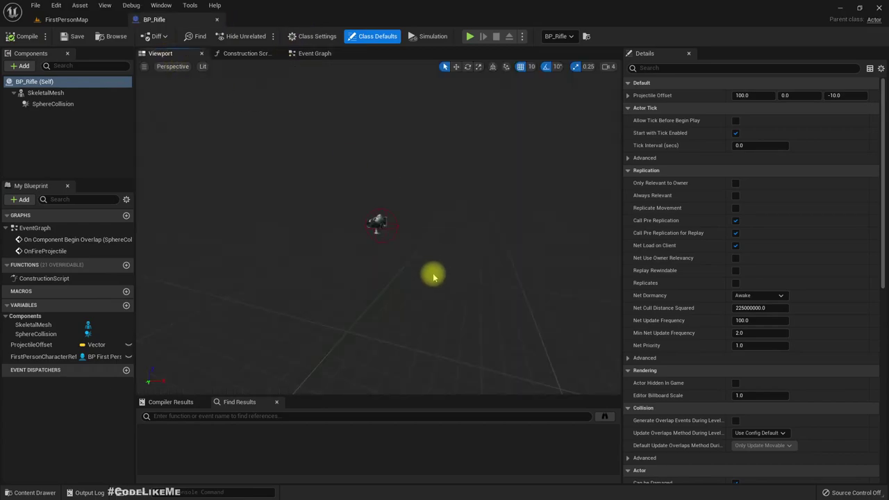
{"action": "left_click", "coordinate": [314, 53]}
{"action": "scroll", "coordinate": [234, 292], "scroll_direction": "up", "scroll_amount": 2}
{"action": "right_click_drag", "start_coordinate": [455, 270], "coordinate": [259, 270]}
{"action": "scroll", "coordinate": [432, 223], "scroll_direction": "up", "scroll_amount": 3}
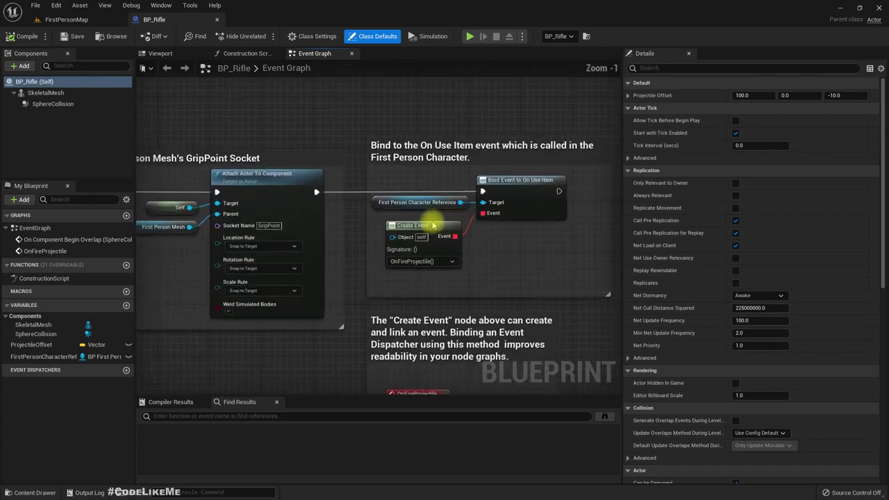
{"action": "right_click_drag", "start_coordinate": [550, 265], "coordinate": [466, 136]}
{"action": "right_click_drag", "start_coordinate": [488, 282], "coordinate": [325, 100]}
{"action": "scroll", "coordinate": [308, 218], "scroll_direction": "up", "scroll_amount": 1}
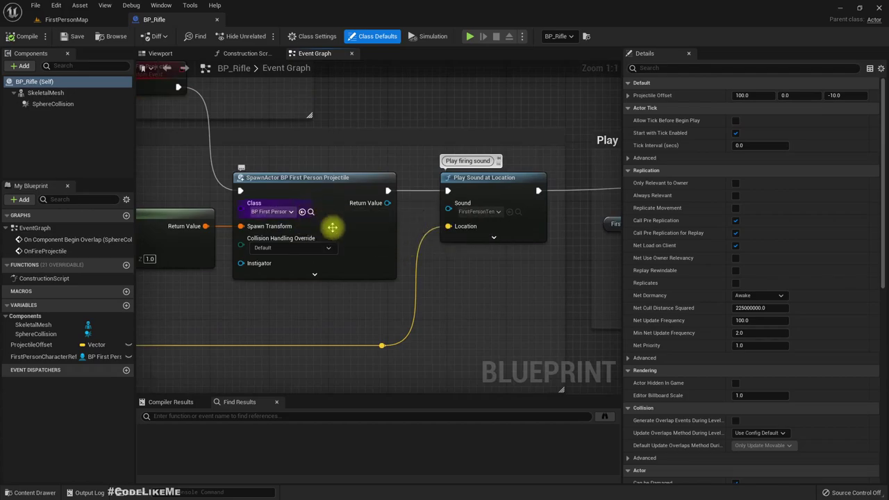
{"action": "right_click_drag", "start_coordinate": [500, 284], "coordinate": [531, 253]}
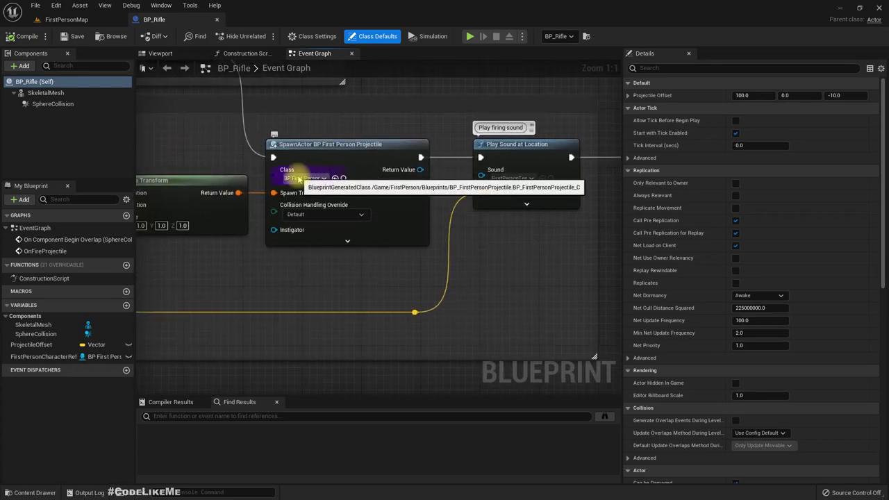
Locate the projectile class used by the rifle's spawn node, open BP_FirstPersonProjectile, and review its Event Hit impulse logic
{"action": "left_click", "coordinate": [343, 179]}
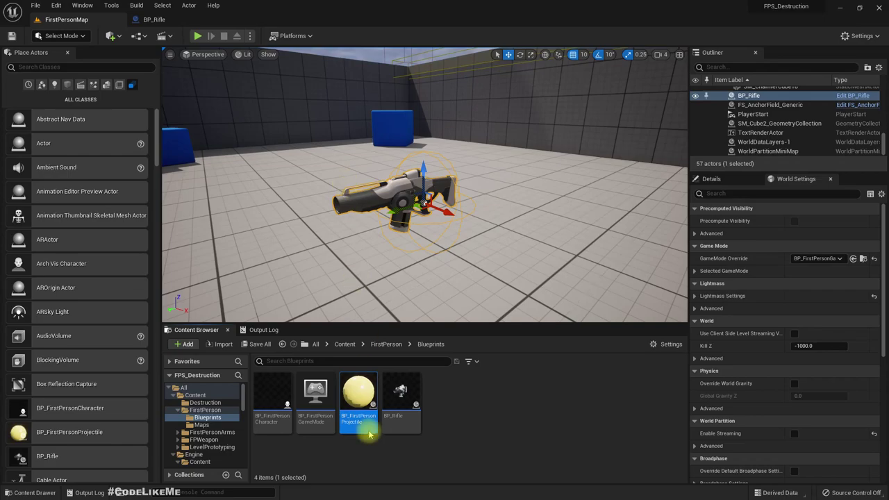
{"action": "double_click", "coordinate": [357, 413]}
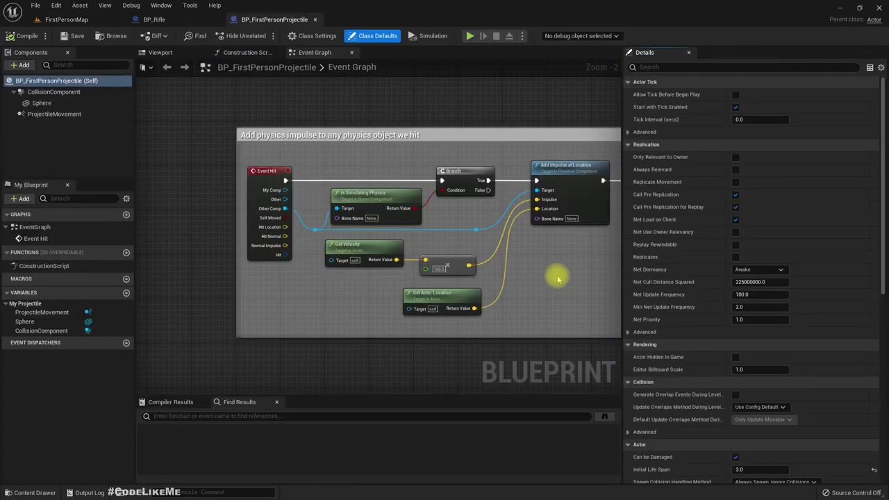
{"action": "right_click_drag", "start_coordinate": [557, 279], "coordinate": [344, 272]}
{"action": "scroll", "coordinate": [411, 195], "scroll_direction": "up", "scroll_amount": 1}
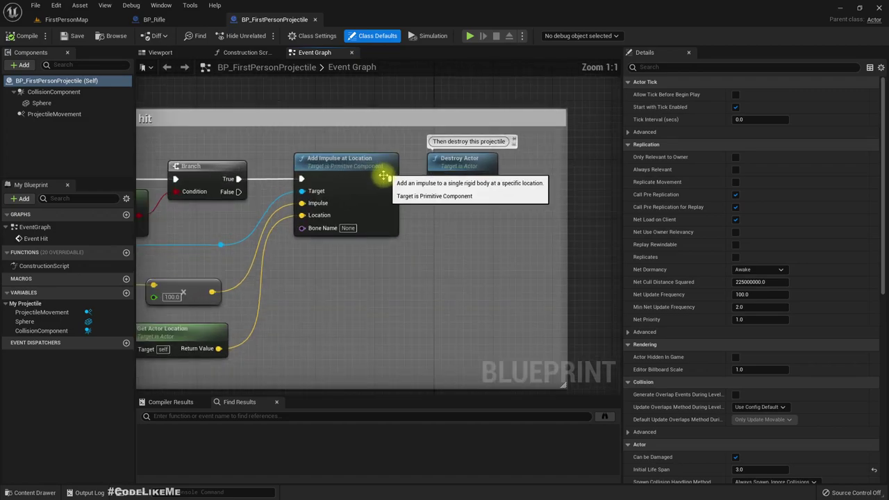
{"action": "scroll", "coordinate": [478, 279], "scroll_direction": "up", "scroll_amount": 1}
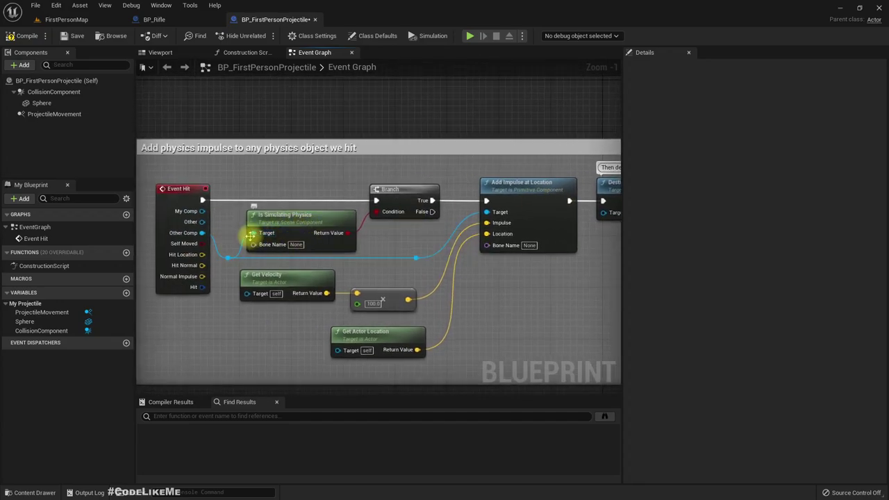
{"action": "mouse_move", "coordinate": [347, 217]}
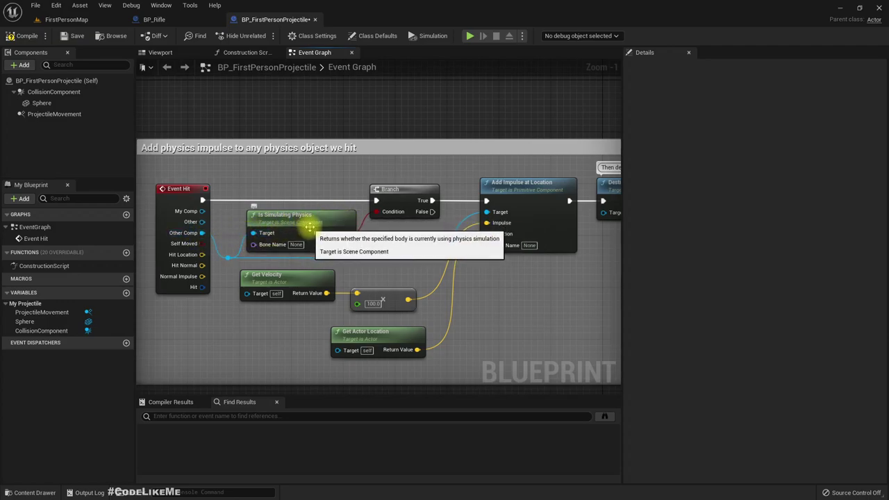
Add a custom event named SpawnForceField in the empty graph area below the Event Hit logic
{"action": "scroll", "coordinate": [309, 227], "scroll_direction": "down", "scroll_amount": 5}
{"action": "scroll", "coordinate": [274, 235], "scroll_direction": "up", "scroll_amount": 4}
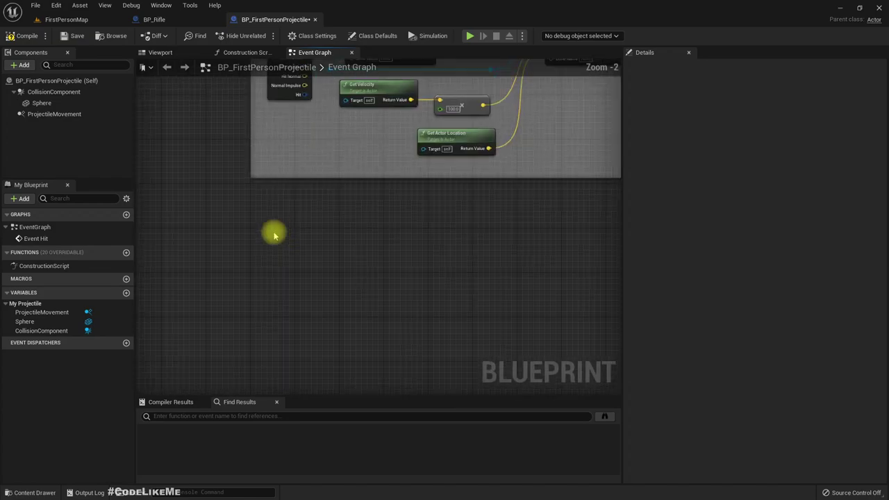
{"action": "right_click_drag", "start_coordinate": [275, 235], "coordinate": [262, 294]}
{"action": "right_click", "coordinate": [262, 293]}
{"action": "type", "text": "cust"}
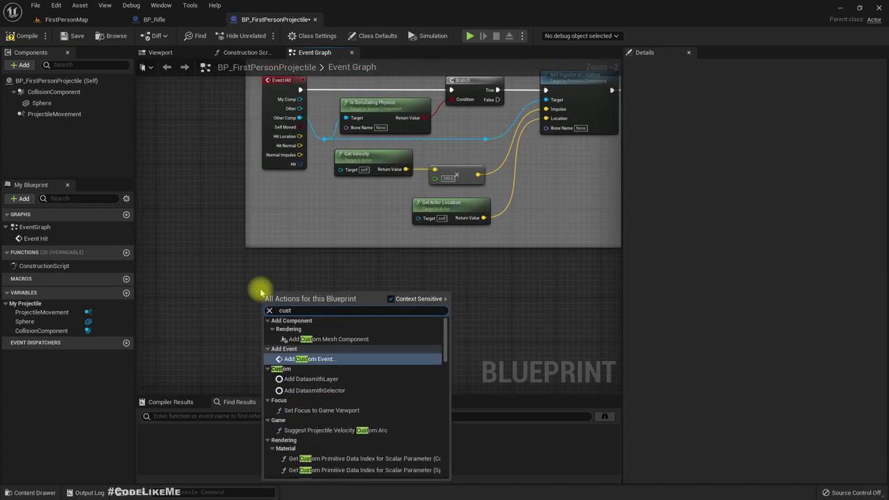
{"action": "key", "text": "Return"}
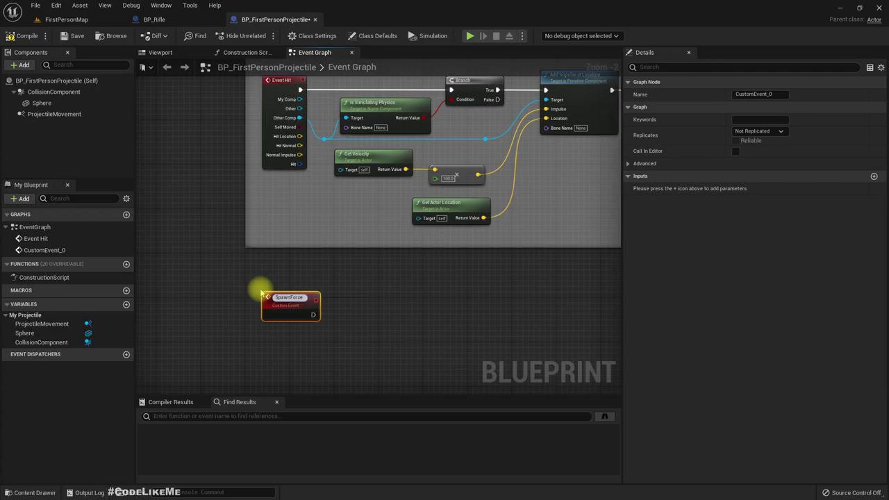
{"action": "key", "text": "Return"}
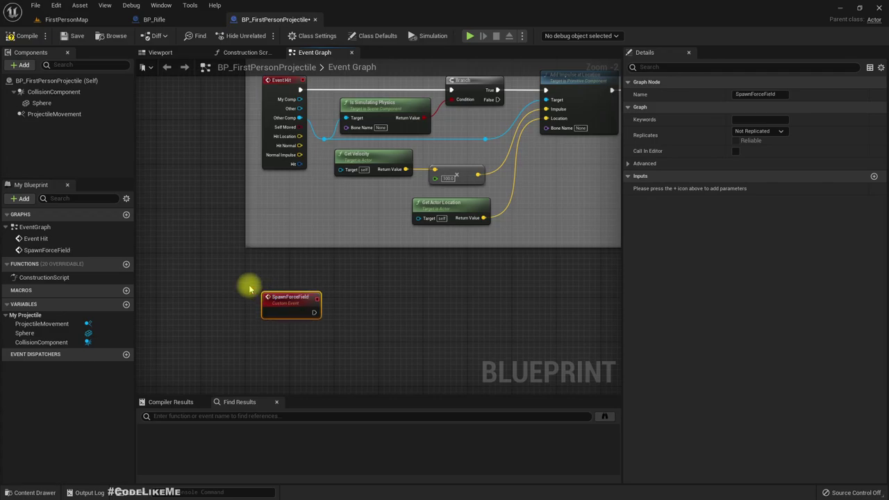
Shift the SpawnForceField event slightly and connect its execution output to a new Do Once node
{"action": "left_click_drag", "start_coordinate": [290, 310], "coordinate": [371, 317]}
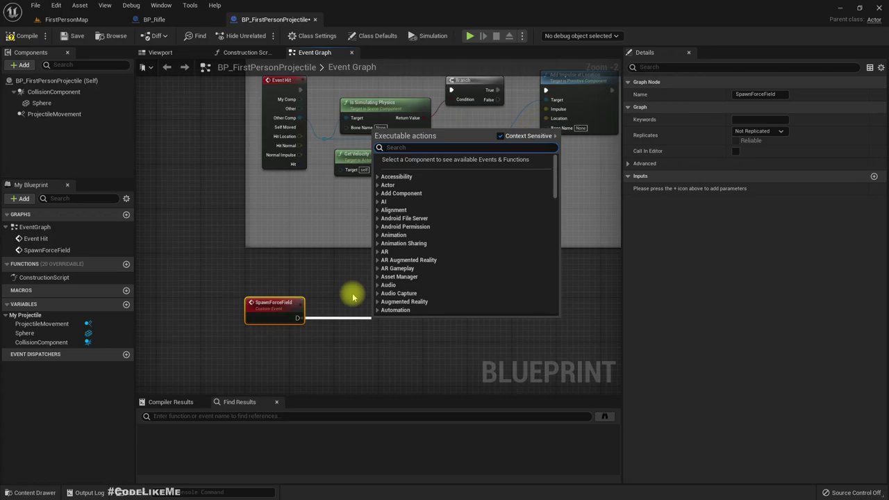
{"action": "type", "text": "done"}
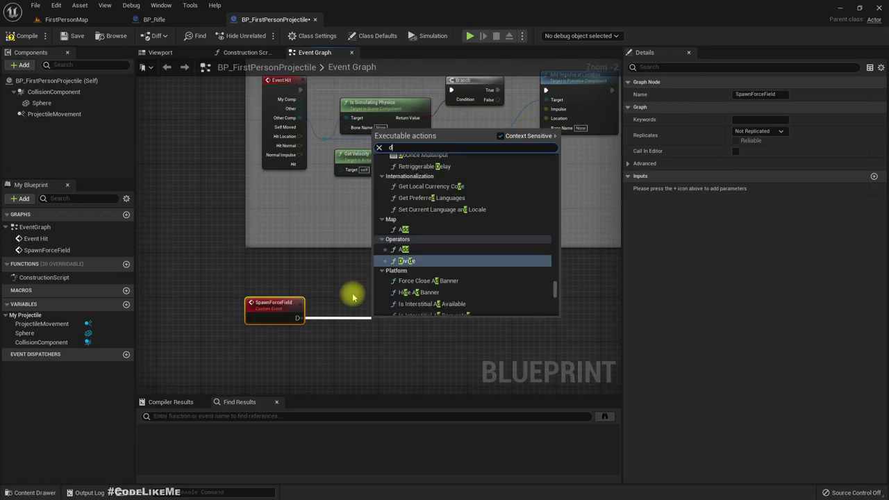
{"action": "key", "text": "BackSpace"}
{"action": "key", "text": "BackSpace"}
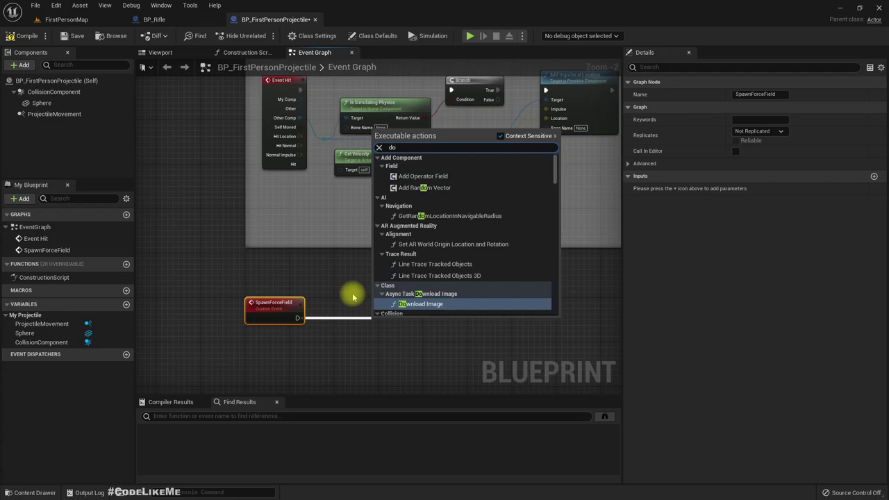
{"action": "type", "text": "once"}
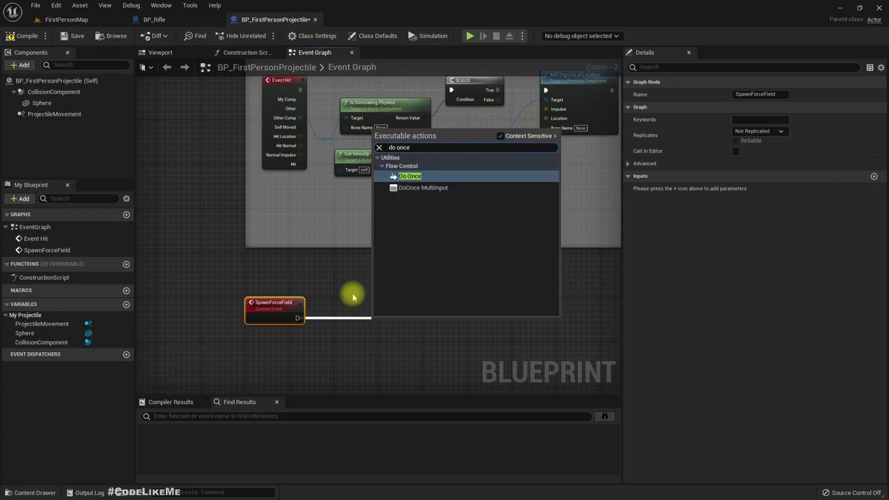
{"action": "key", "text": "Return"}
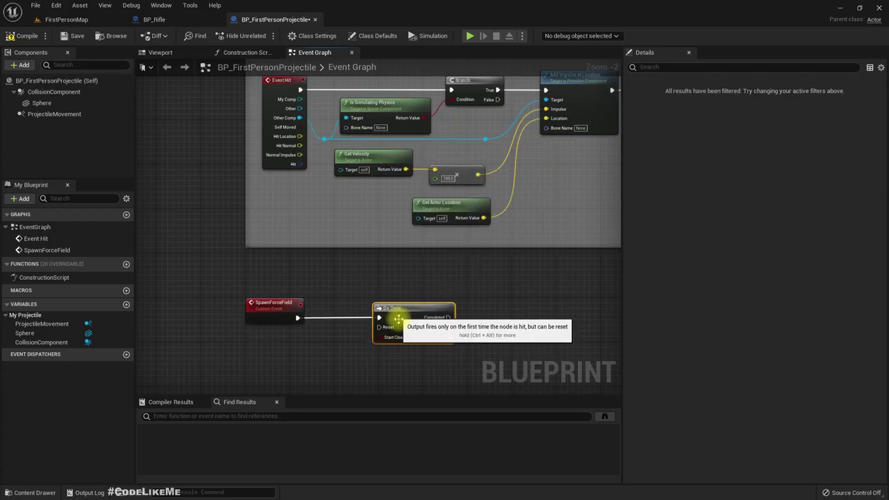
Add a Spawn Actor from Class node connected to the Completed output of Do Once
{"action": "scroll", "coordinate": [320, 343], "scroll_direction": "up", "scroll_amount": 2}
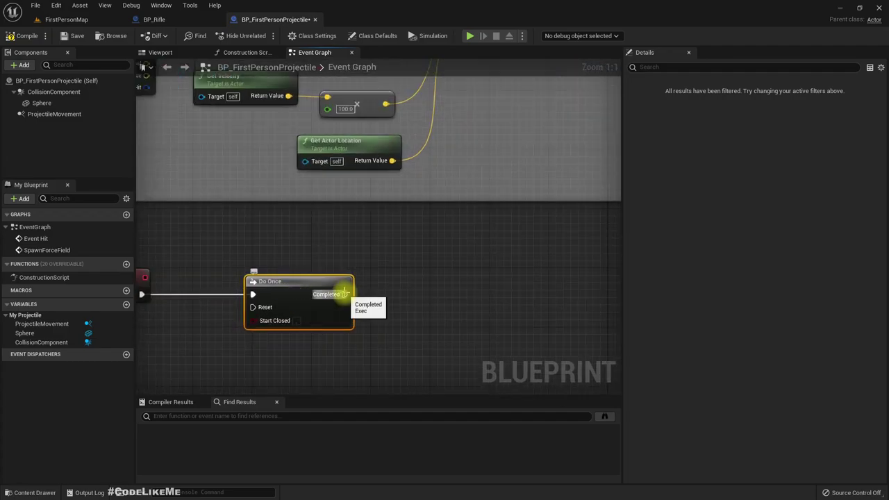
{"action": "left_click_drag", "start_coordinate": [344, 294], "coordinate": [409, 307]}
{"action": "type", "text": "spa"}
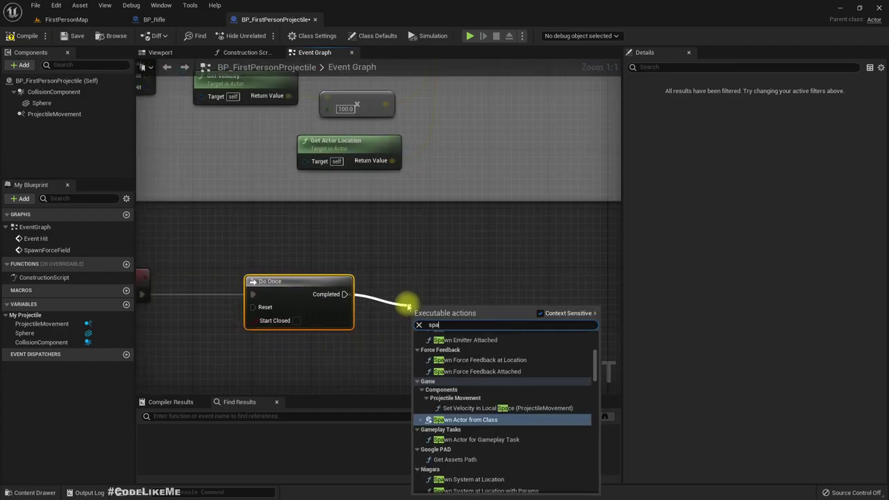
{"action": "type", "text": "wn"}
{"action": "key", "text": "Return"}
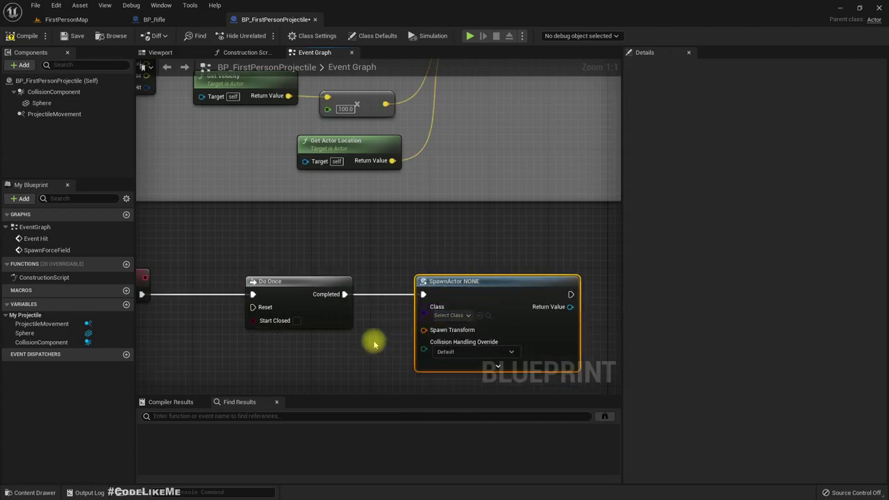
{"action": "right_click_drag", "start_coordinate": [375, 344], "coordinate": [374, 315]}
Look up the field assets' names by locating the level's anchor field in the content folders, and return to the BP_FirstPersonProjectile graph
{"action": "left_click", "coordinate": [64, 19]}
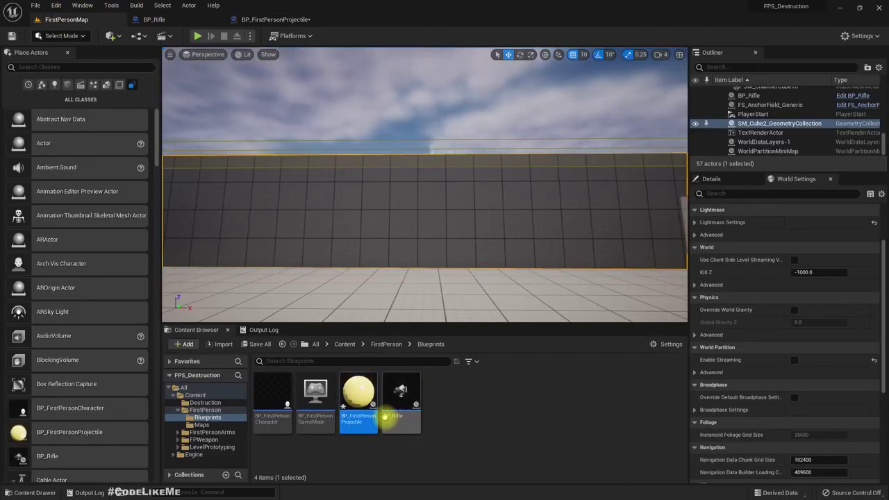
{"action": "left_click", "coordinate": [444, 138]}
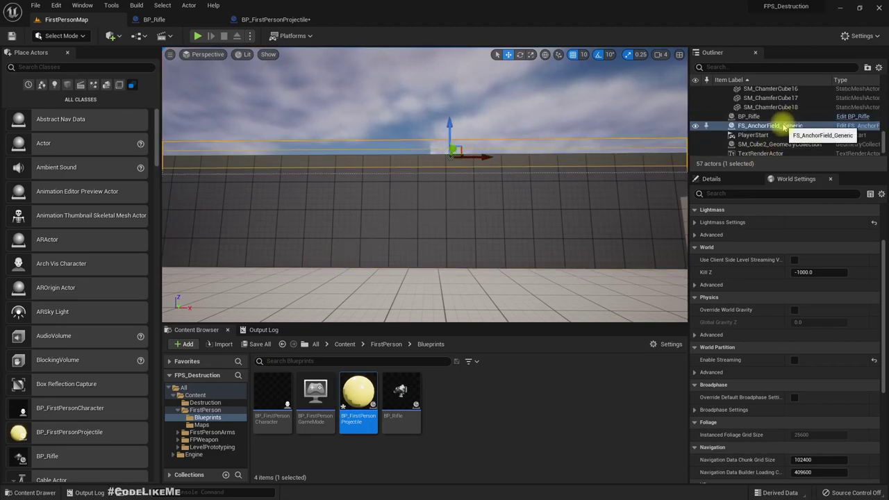
{"action": "right_click", "coordinate": [792, 125]}
{"action": "left_click", "coordinate": [799, 143]}
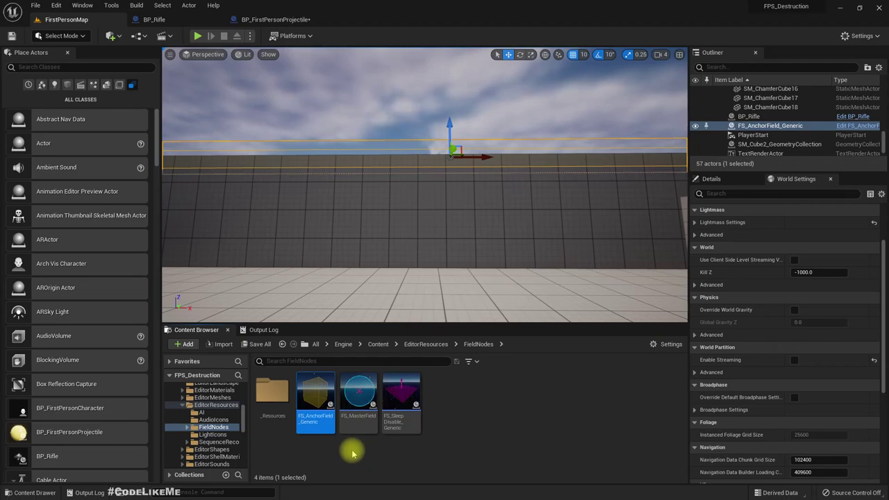
{"action": "left_click", "coordinate": [254, 21]}
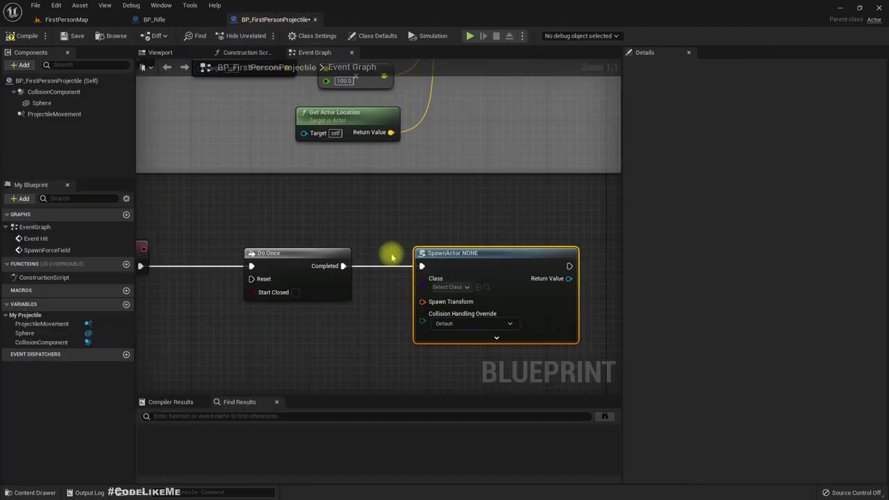
Set the spawn node's class to FS_MasterField and split its Spawn Transform pin into location, rotation and scale
{"action": "left_click", "coordinate": [450, 286]}
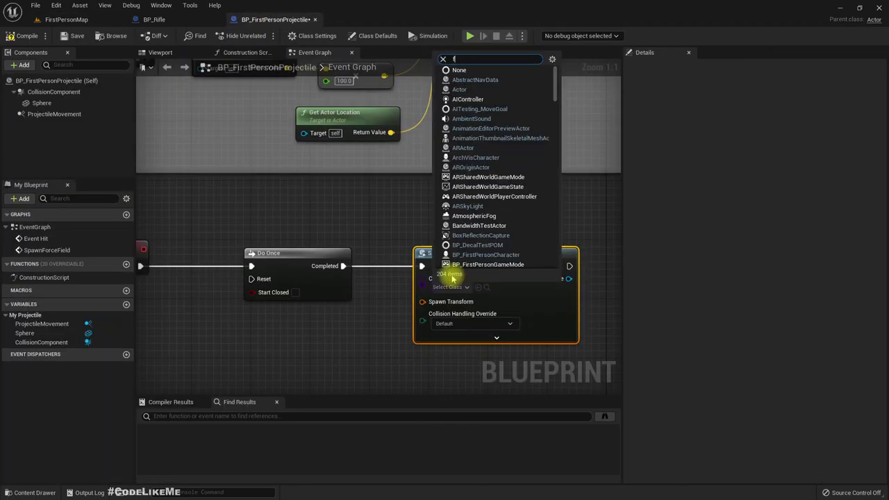
{"action": "type", "text": "fs_mas"}
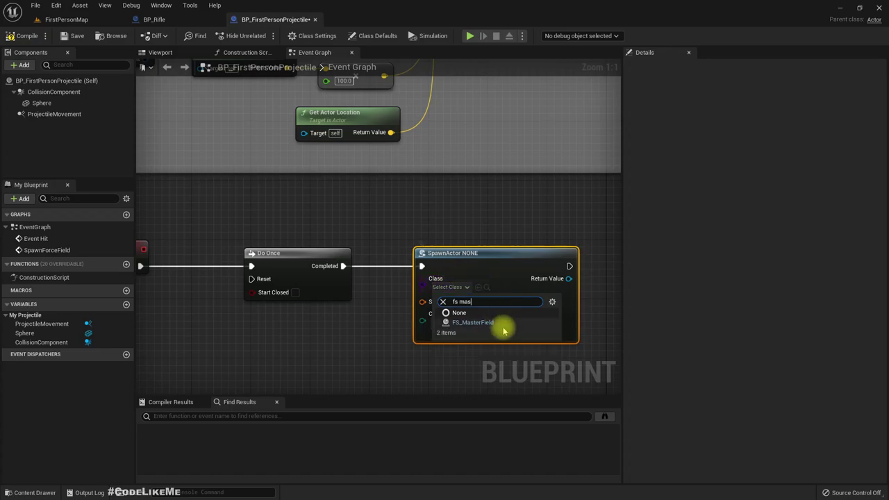
{"action": "left_click", "coordinate": [484, 325]}
{"action": "right_click_drag", "start_coordinate": [411, 303], "coordinate": [378, 274]}
{"action": "right_click", "coordinate": [389, 272]}
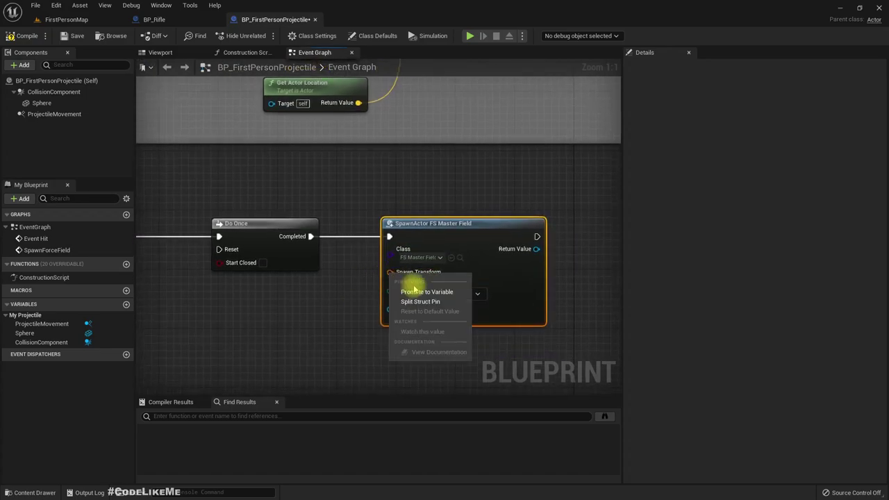
{"action": "left_click", "coordinate": [427, 302]}
{"action": "right_click_drag", "start_coordinate": [347, 321], "coordinate": [441, 300]}
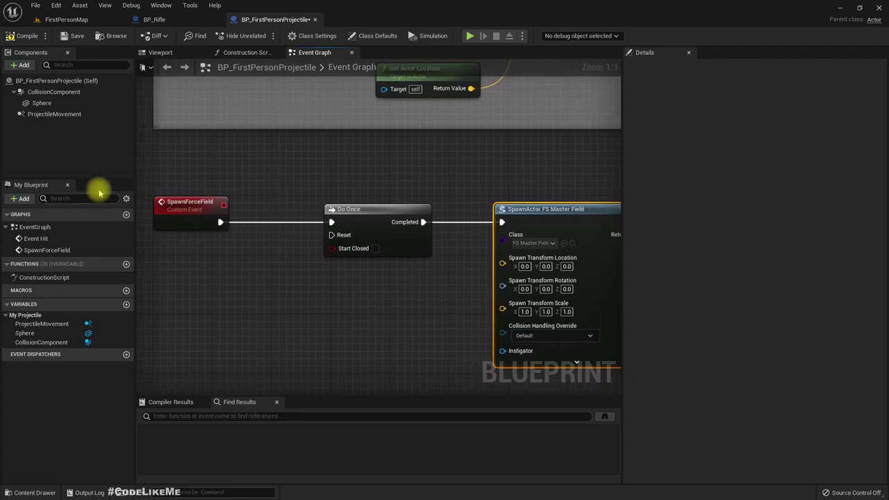
Inspect the projectile's Sphere component in the blueprint's 3D view and return to the event graph
{"action": "left_click", "coordinate": [159, 52]}
{"action": "left_click", "coordinate": [380, 219]}
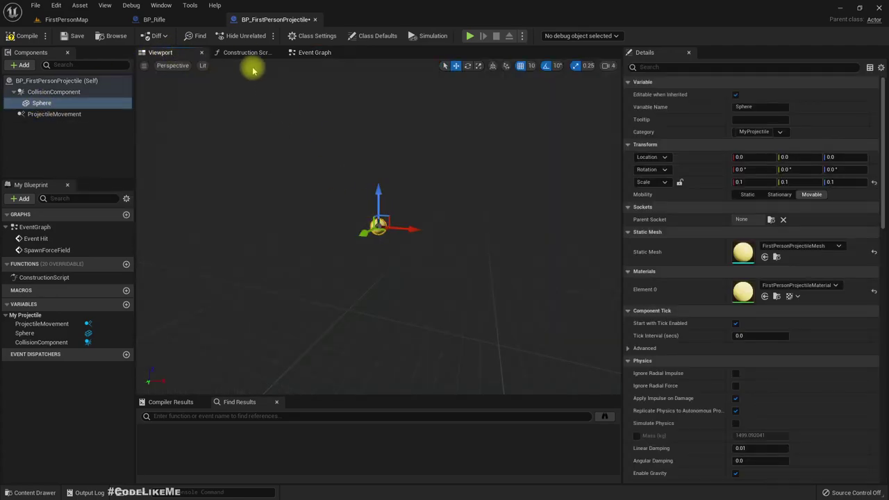
{"action": "left_click", "coordinate": [312, 54]}
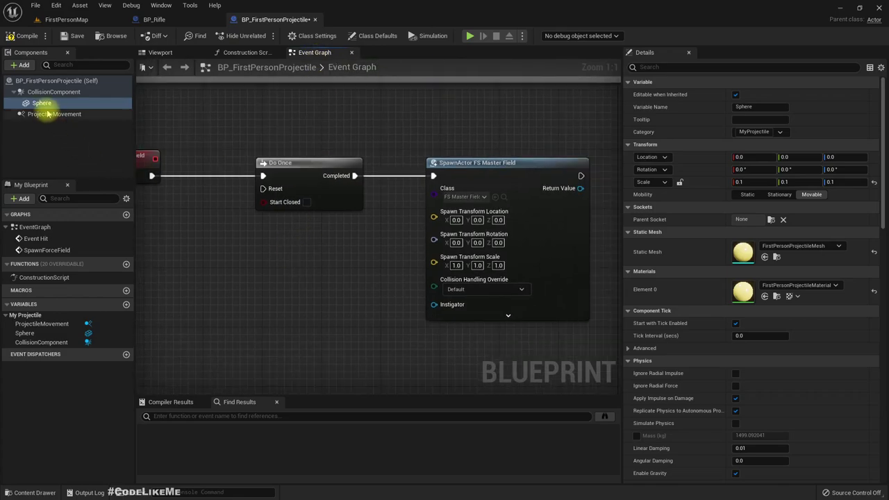
Get the Sphere component's world location in the event graph and feed it into the FS Master Field spawn node's Spawn Transform Location
{"action": "left_click_drag", "start_coordinate": [40, 103], "coordinate": [228, 280]}
{"action": "type", "text": "get world"}
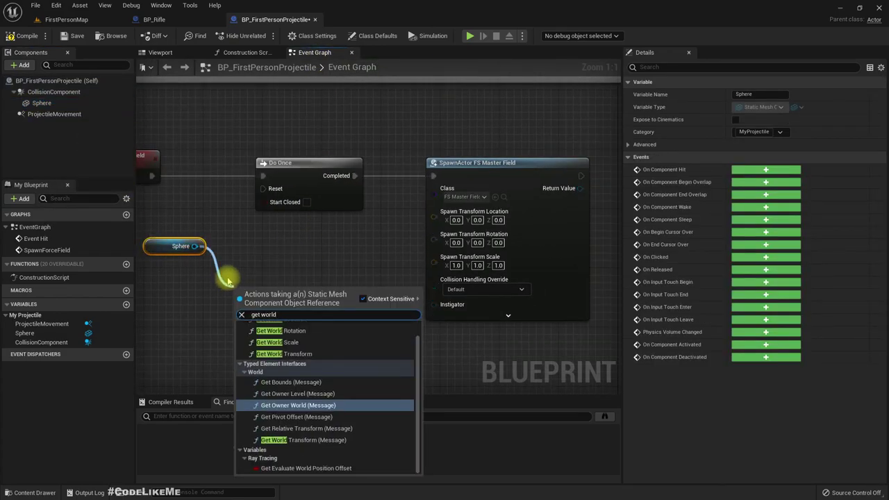
{"action": "key", "text": "Up"}
{"action": "key", "text": "Up"}
{"action": "key", "text": "Up"}
{"action": "key", "text": "Up"}
{"action": "key", "text": "Up"}
{"action": "key", "text": "Up"}
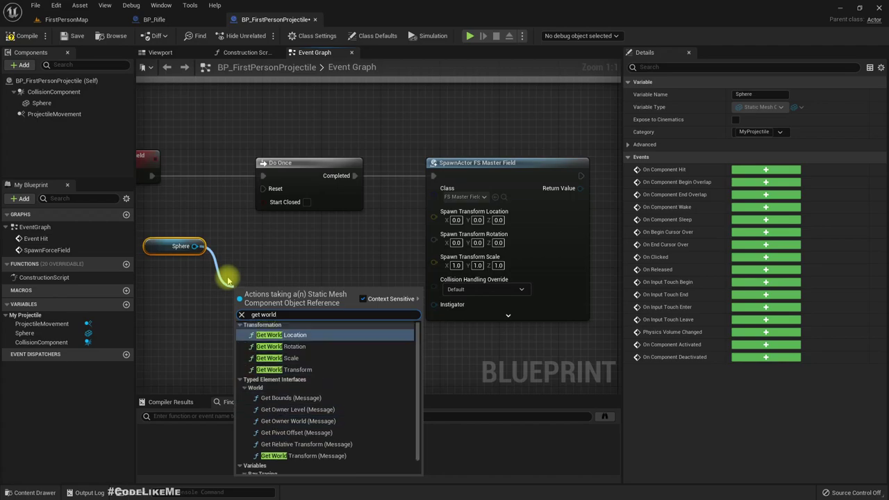
{"action": "key", "text": "Return"}
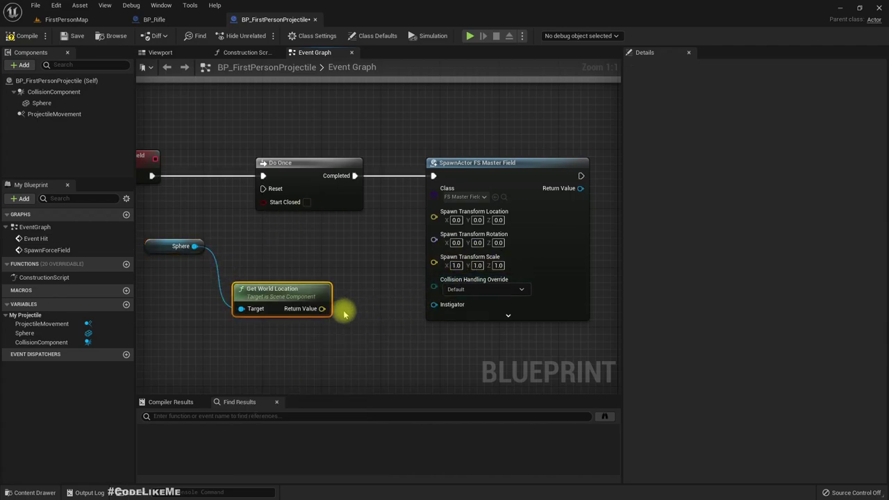
{"action": "left_click_drag", "start_coordinate": [322, 308], "coordinate": [434, 212]}
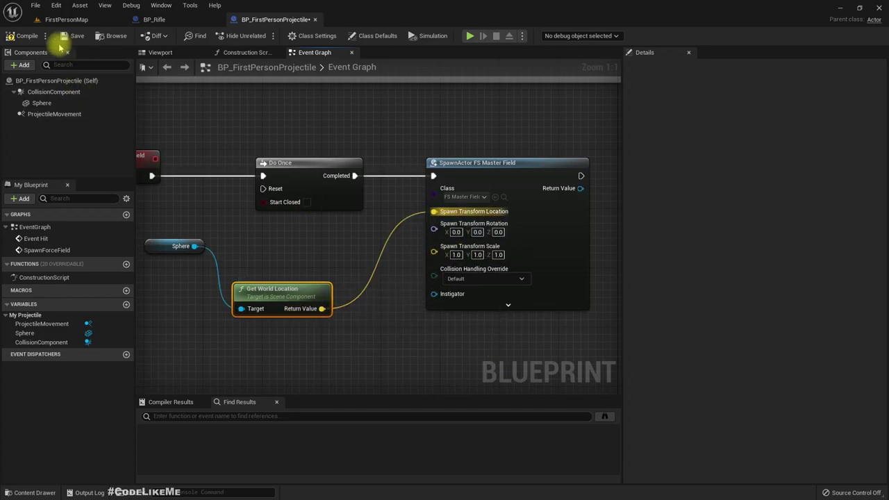
Insert a Spawn Force Field call between Event Hit and the Branch node, placed above the Is Simulating Physics node
{"action": "left_click", "coordinate": [66, 19]}
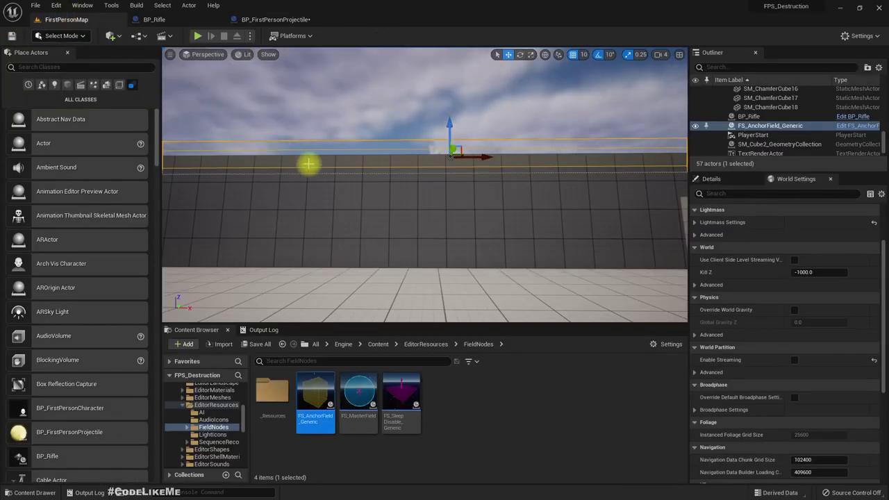
{"action": "left_click", "coordinate": [262, 23]}
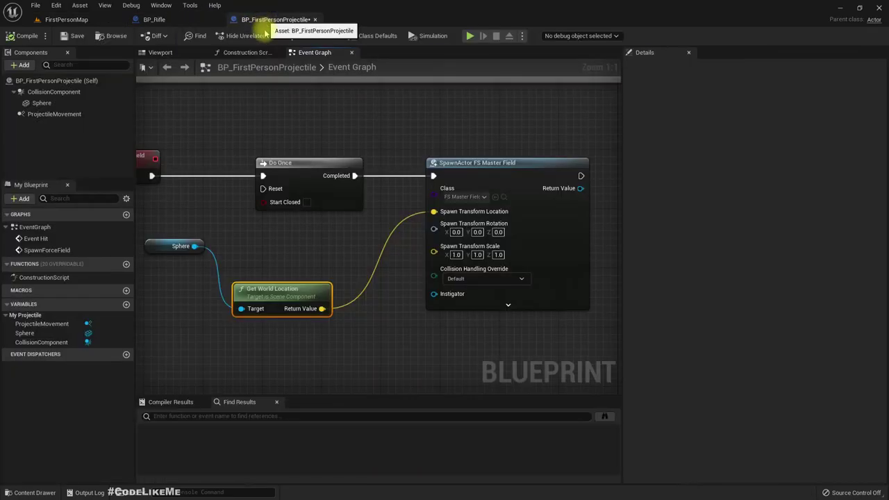
{"action": "right_click_drag", "start_coordinate": [259, 109], "coordinate": [302, 428]}
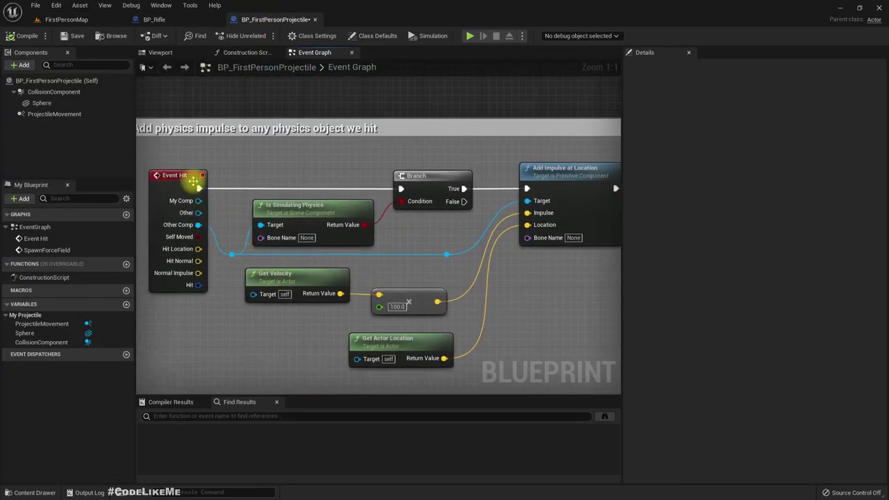
{"action": "left_click_drag", "start_coordinate": [198, 188], "coordinate": [262, 189]}
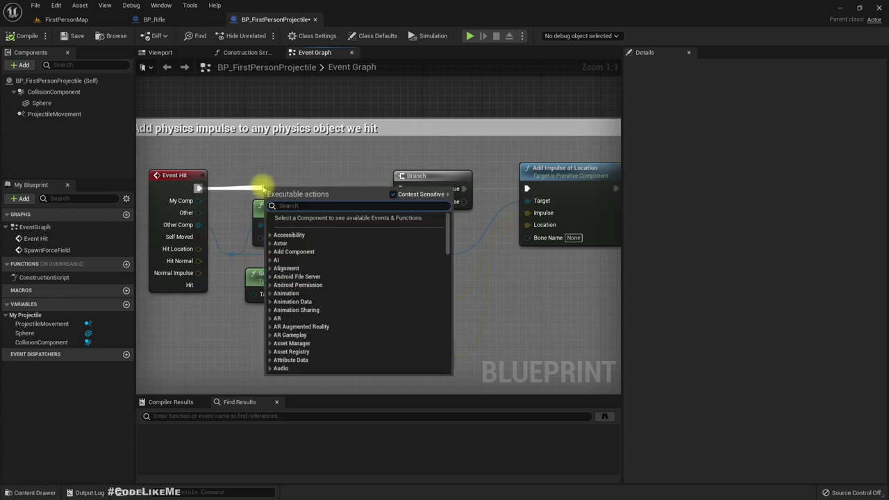
{"action": "type", "text": "spawn"}
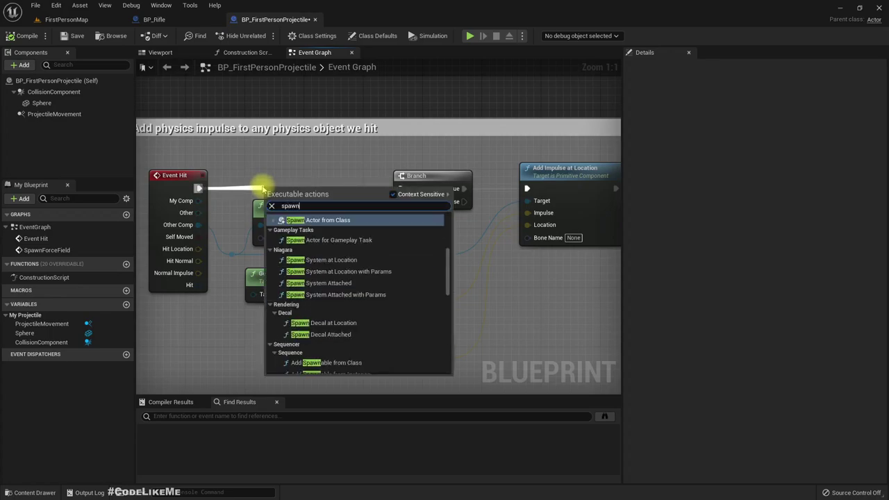
{"action": "type", "text": "for"}
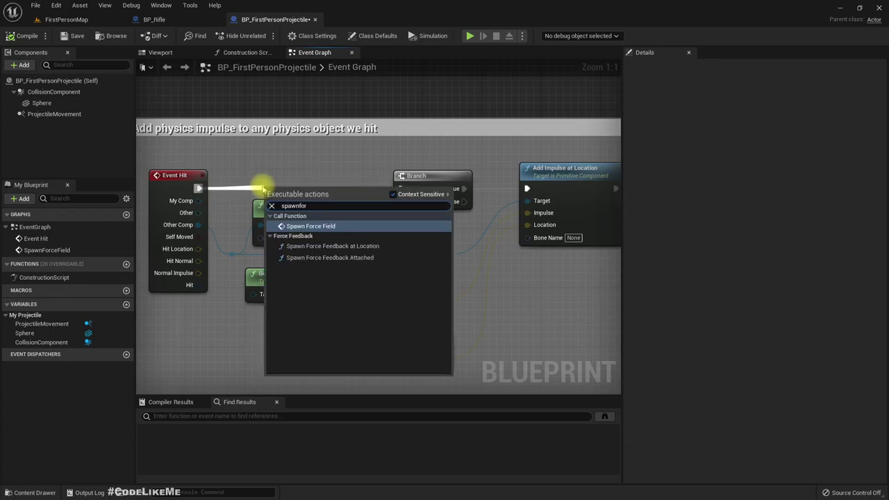
{"action": "key", "text": "Return"}
{"action": "left_click_drag", "start_coordinate": [302, 193], "coordinate": [280, 165]}
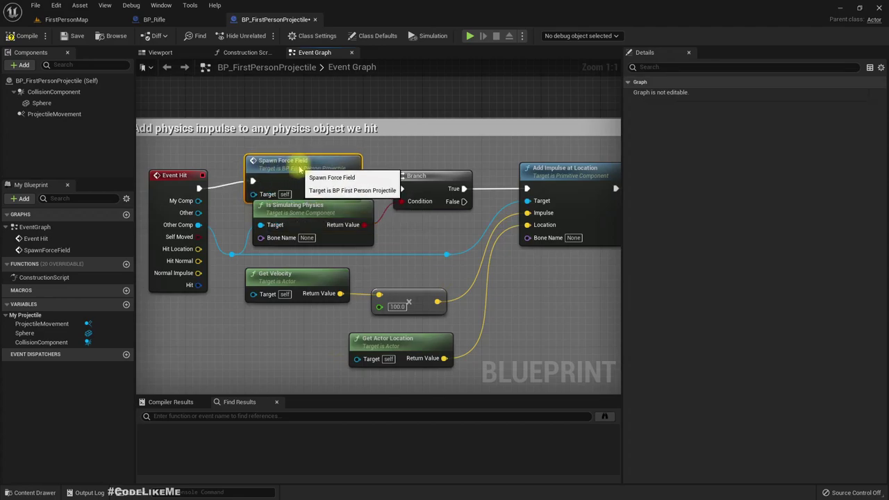
Play FirstPersonMap in full screen, fire test projectiles and walk up to the fractured wall
{"action": "left_click", "coordinate": [66, 19]}
{"action": "key", "text": "F11"}
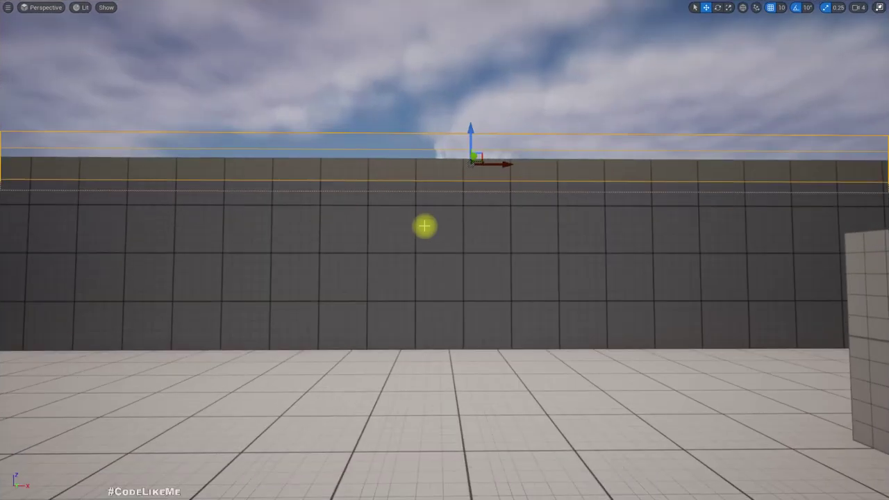
{"action": "key", "text": "alt+p"}
{"action": "key", "text": "w"}
{"action": "left_click", "coordinate": [444, 250]}
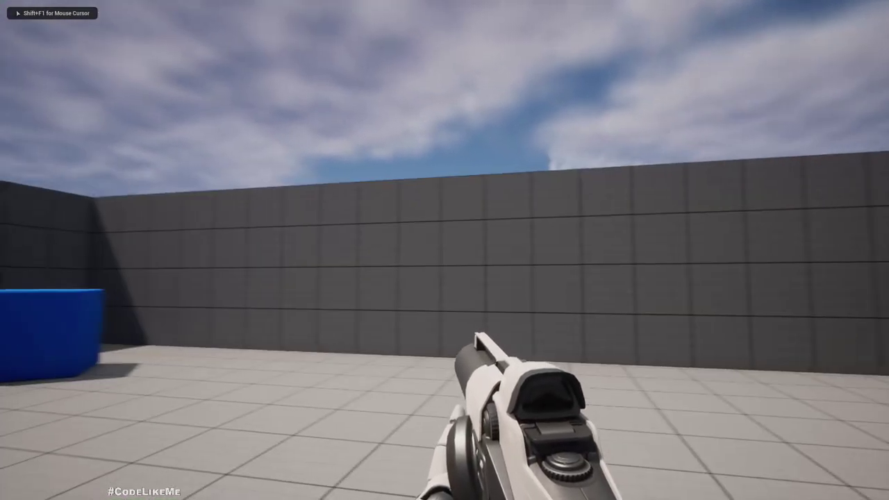
{"action": "left_click", "coordinate": [444, 250]}
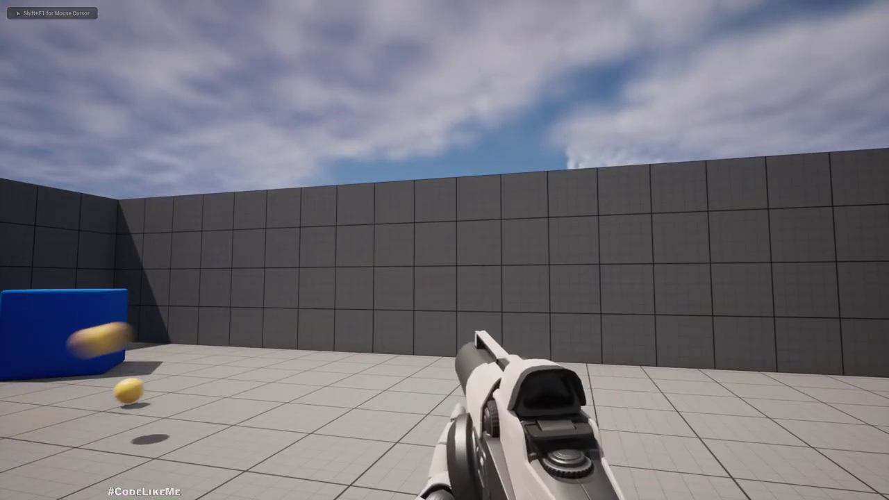
{"action": "key", "text": "w"}
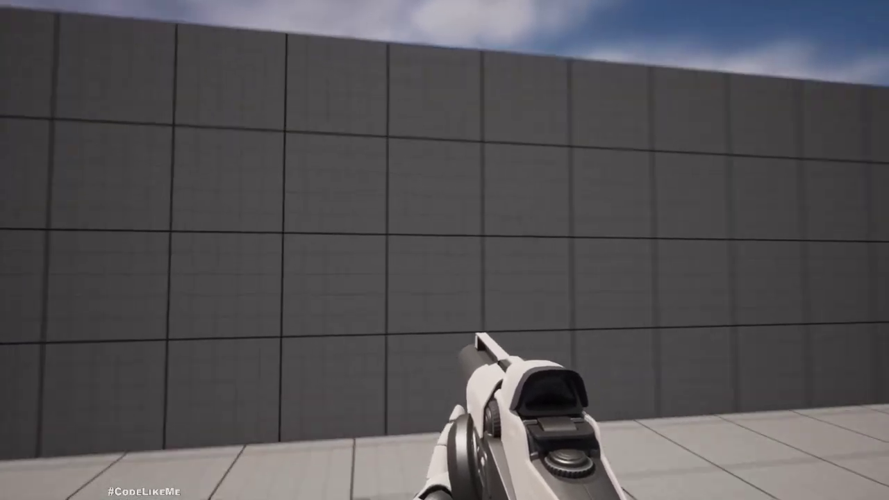
{"action": "key", "text": "w"}
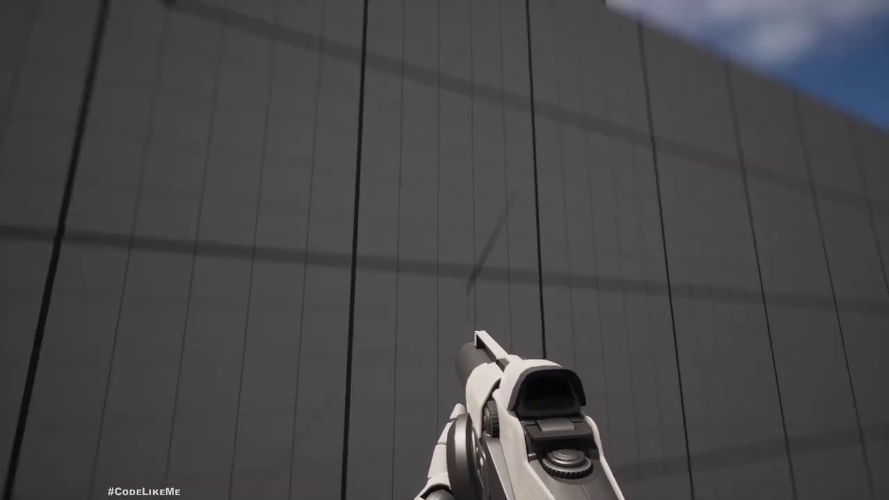
Shoot the fractured wall repeatedly from several distances to test how it breaks, and end the play session
{"action": "key", "text": "s"}
{"action": "left_click", "coordinate": [445, 250]}
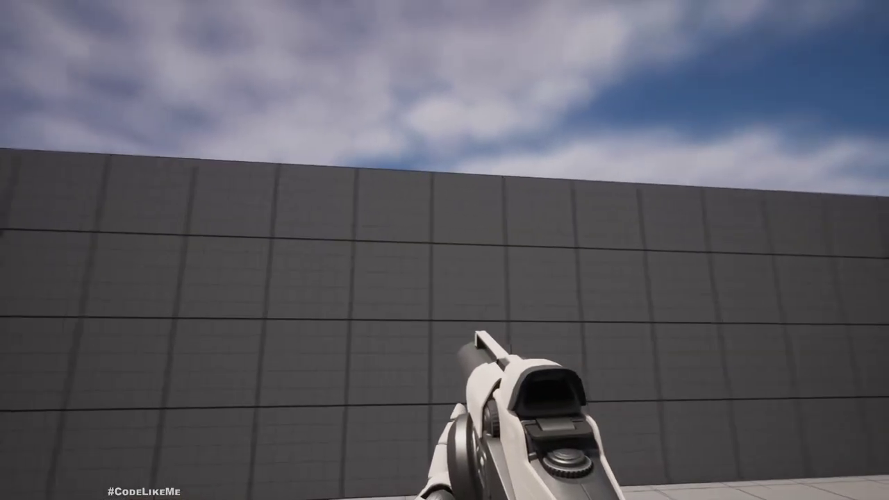
{"action": "left_click", "coordinate": [444, 251]}
{"action": "key", "text": "s"}
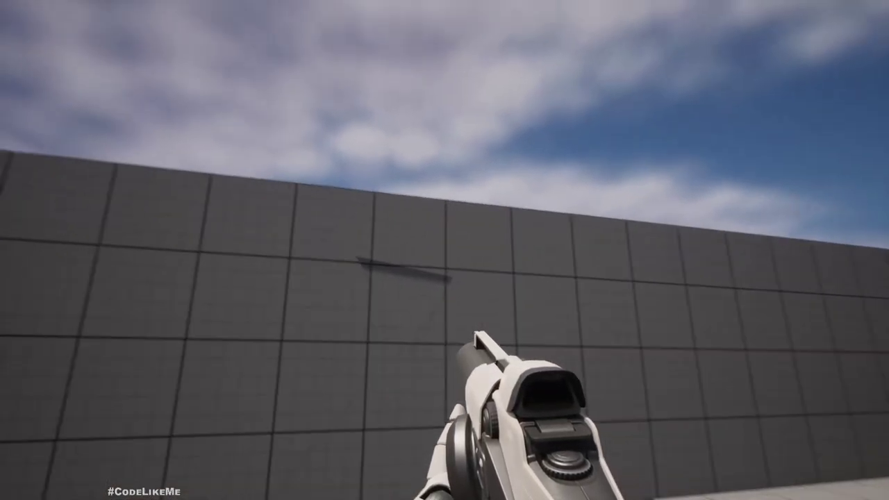
{"action": "left_click", "coordinate": [444, 250]}
{"action": "left_click", "coordinate": [444, 250]}
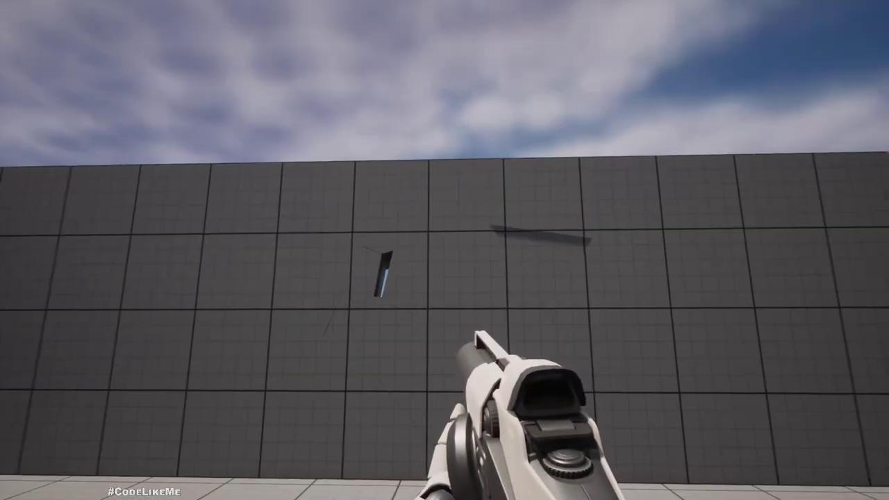
{"action": "left_click", "coordinate": [445, 250]}
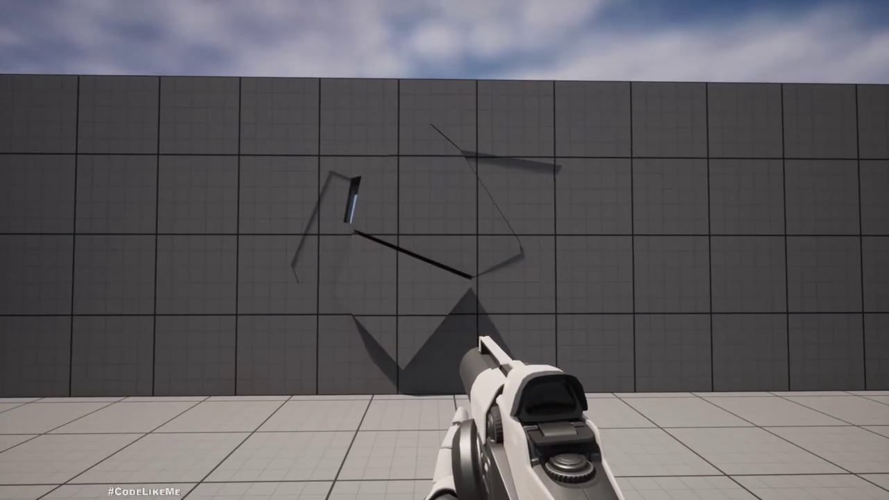
{"action": "key", "text": "s"}
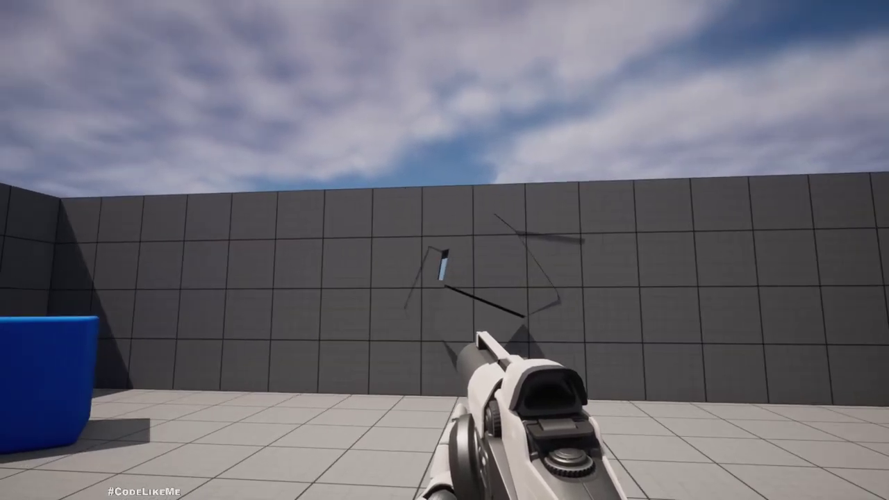
{"action": "left_click", "coordinate": [445, 250]}
{"action": "left_click", "coordinate": [444, 250]}
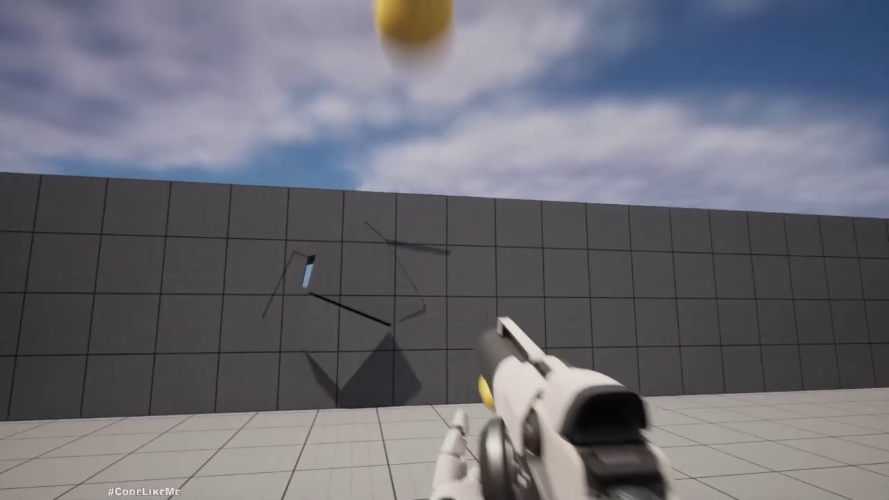
{"action": "left_click", "coordinate": [445, 250]}
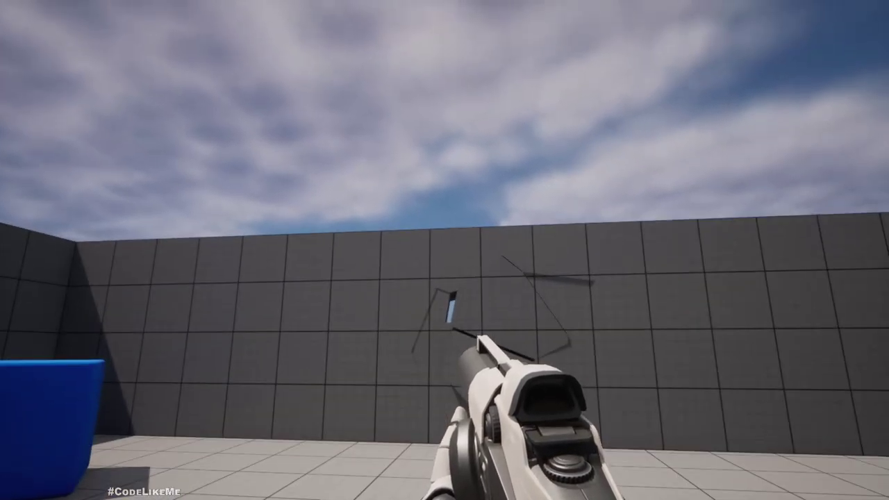
{"action": "key", "text": "Escape"}
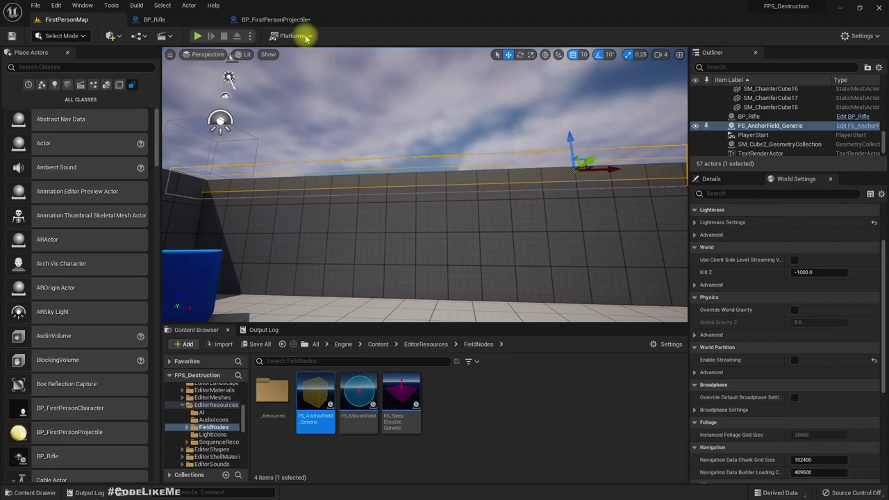
Locate the asset of the projectile spawn node's FS_MasterField class in the content folders and return to FirstPersonMap
{"action": "left_click", "coordinate": [291, 19]}
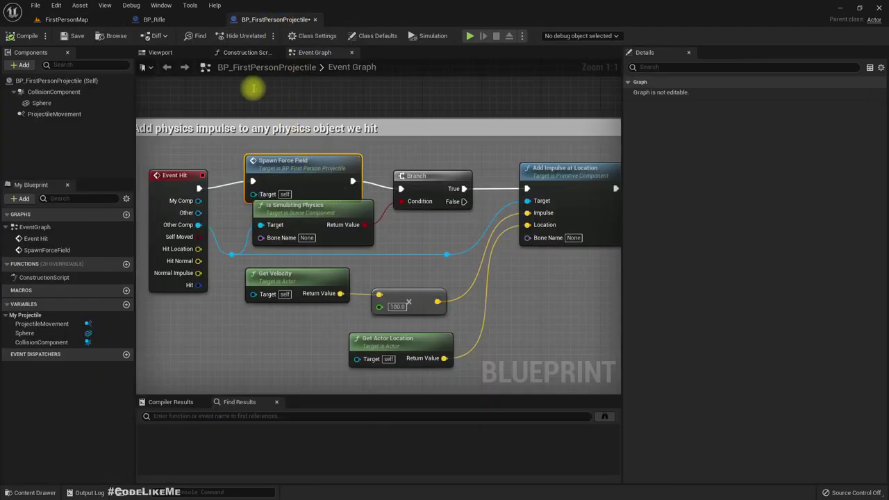
{"action": "scroll", "coordinate": [393, 276], "scroll_direction": "down", "scroll_amount": 5}
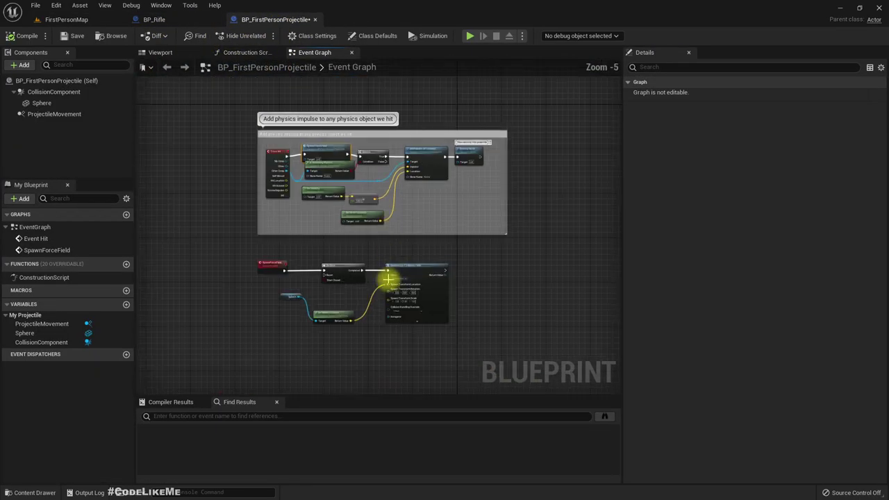
{"action": "scroll", "coordinate": [388, 280], "scroll_direction": "up", "scroll_amount": 6}
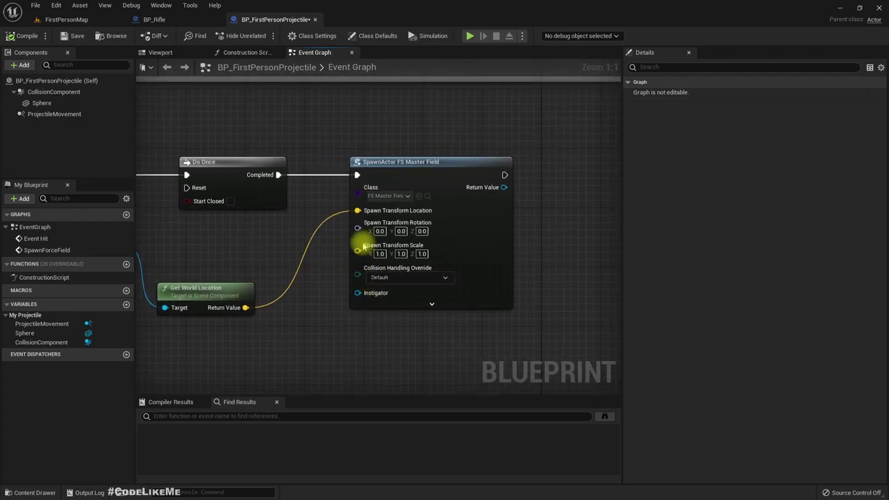
{"action": "left_click", "coordinate": [427, 196]}
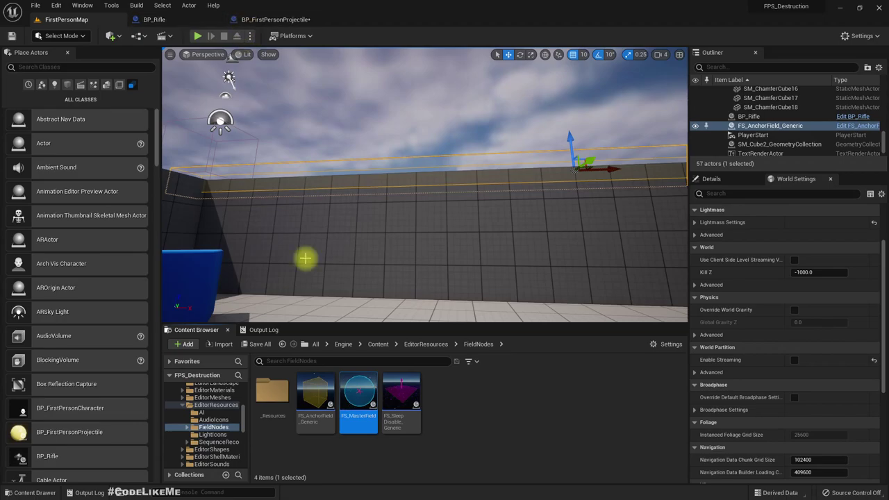
{"action": "scroll", "coordinate": [222, 420], "scroll_direction": "up", "scroll_amount": 5}
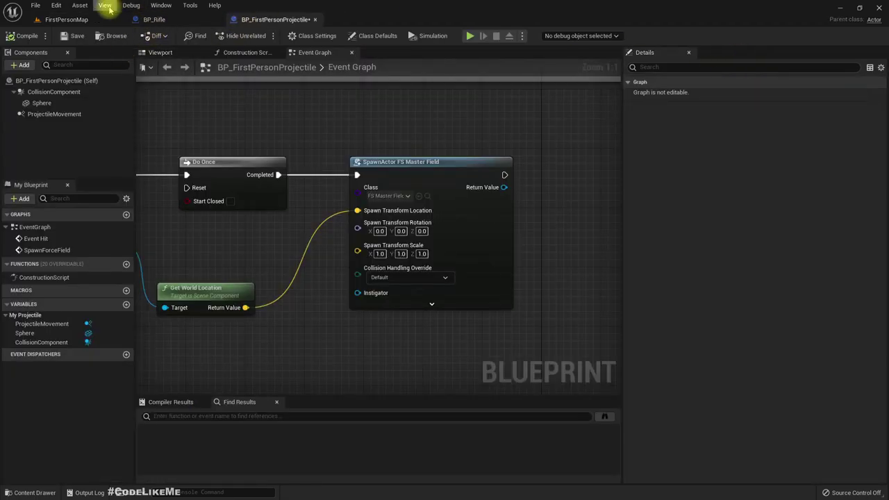
{"action": "left_click", "coordinate": [107, 20]}
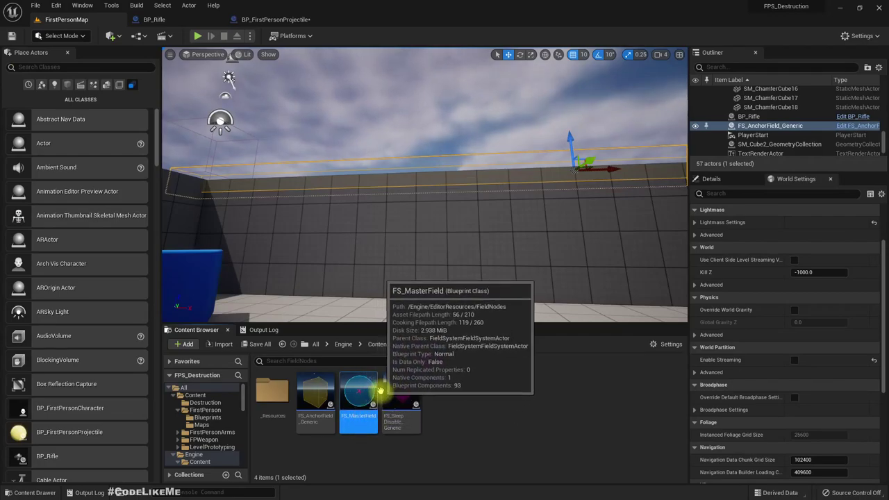
Create a Blueprint class named Projectile_HitForce in the Content/Destruction folder, using FS_MasterField as its parent class, and open it
{"action": "left_click", "coordinate": [171, 388]}
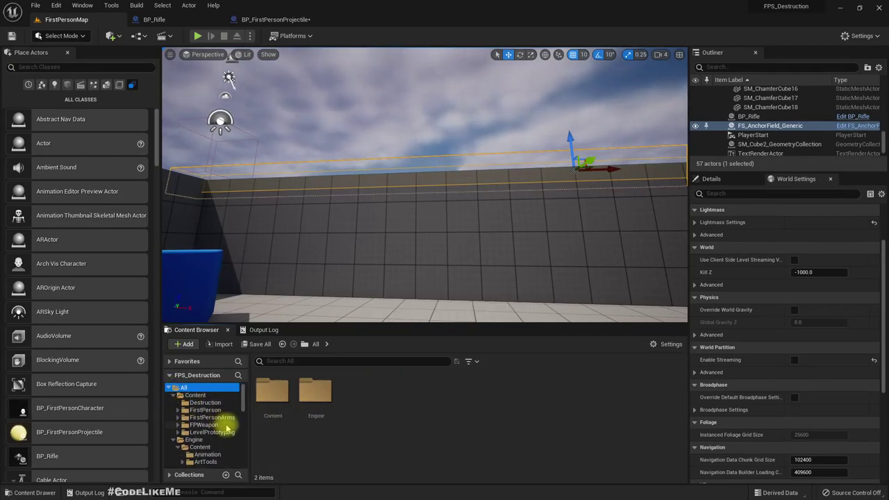
{"action": "left_click", "coordinate": [205, 403]}
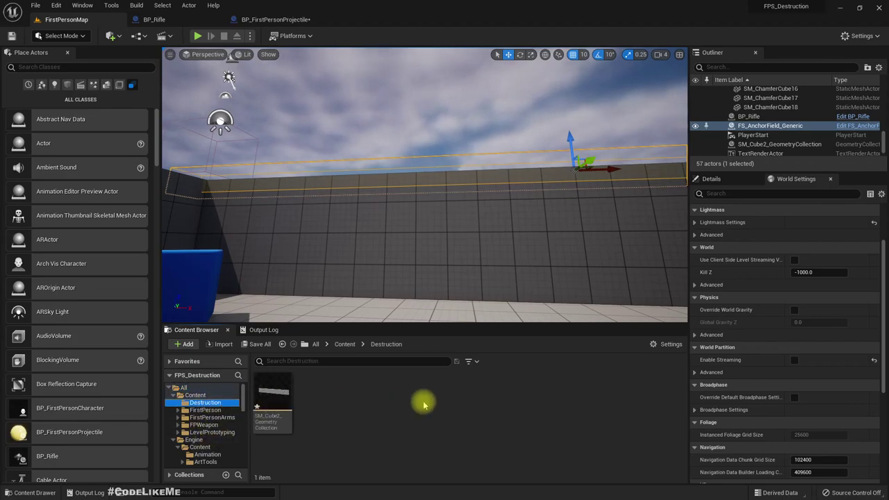
{"action": "right_click", "coordinate": [387, 391]}
{"action": "left_click", "coordinate": [427, 139]}
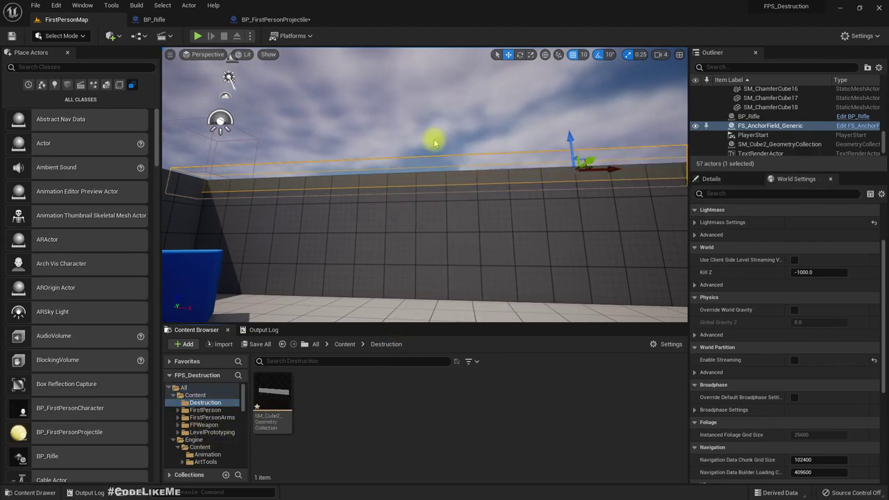
{"action": "type", "text": "maste"}
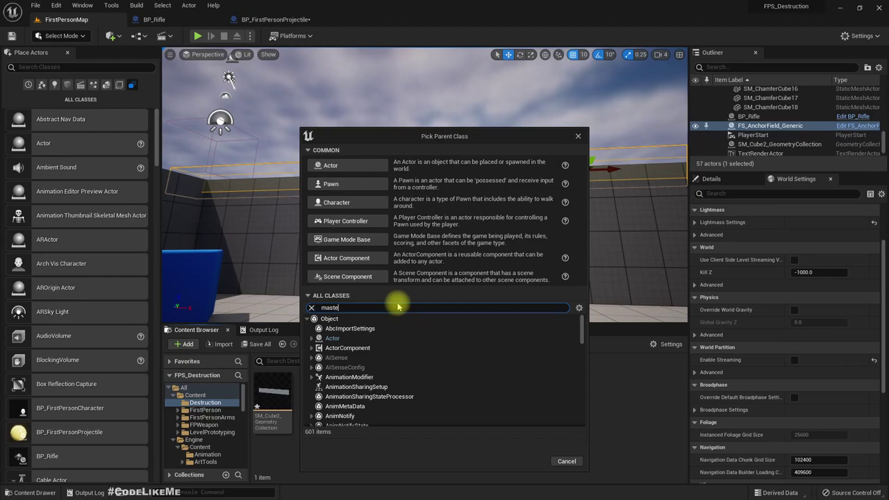
{"action": "type", "text": "rf"}
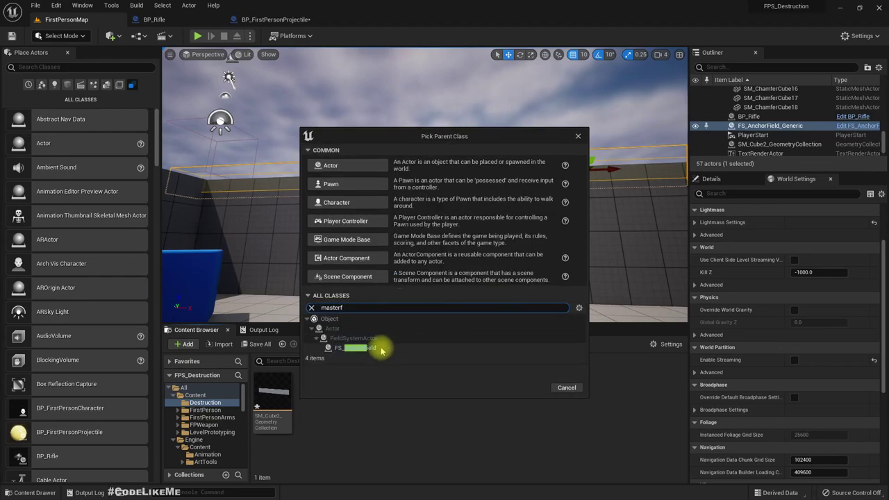
{"action": "left_click", "coordinate": [379, 348]}
{"action": "left_click", "coordinate": [530, 388]}
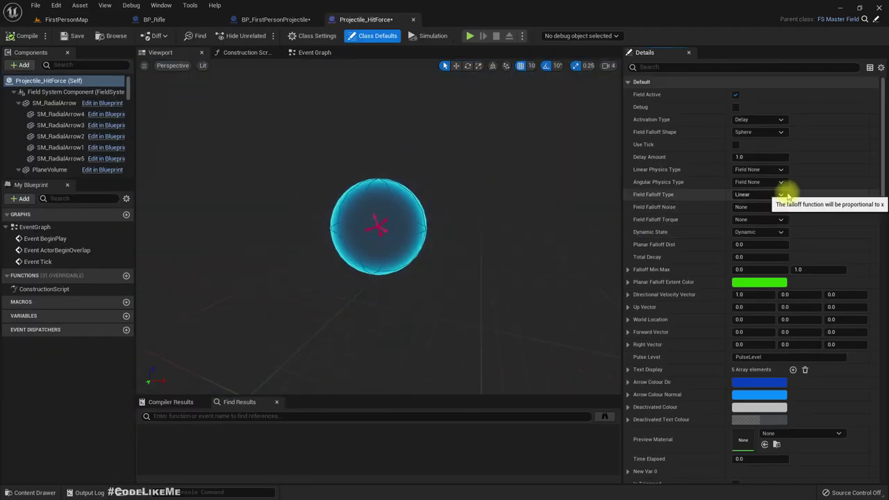
Keep the Activation Type of Projectile_HitForce at Delay and set its Delay Amount to 0.1
{"action": "left_click", "coordinate": [746, 120]}
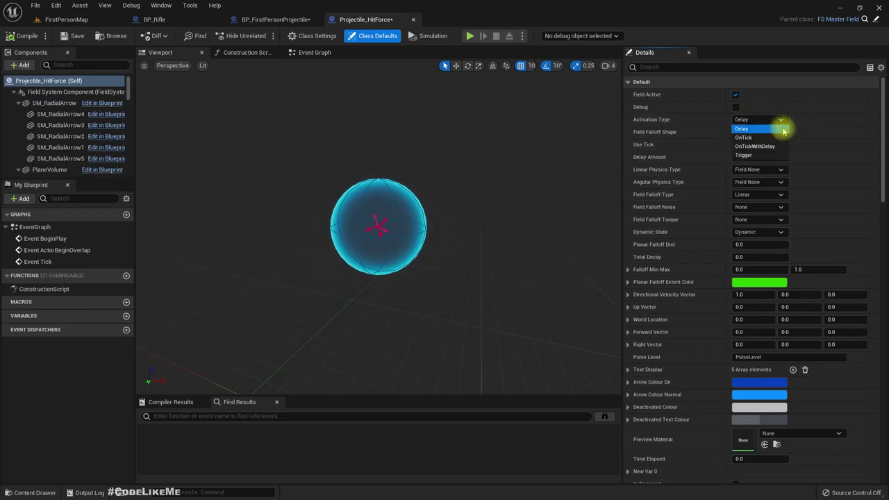
{"action": "left_click", "coordinate": [742, 129]}
{"action": "left_click", "coordinate": [744, 156]}
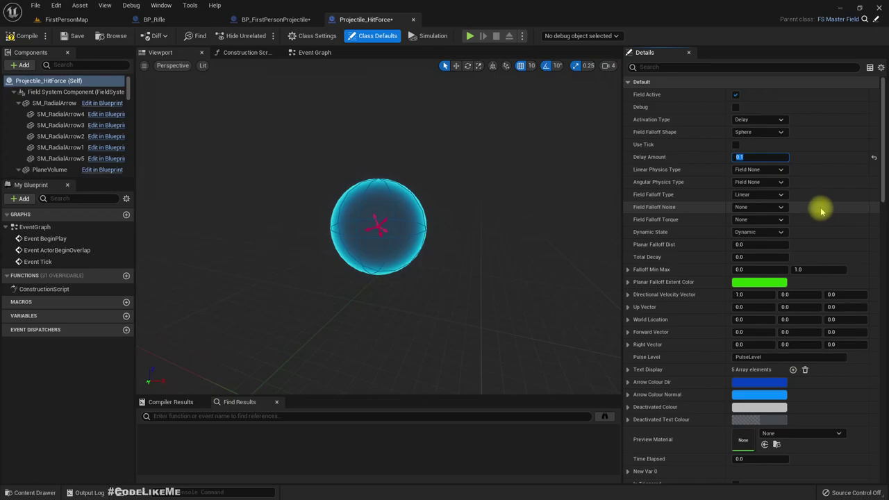
Set the Radial Magnitude to 7050 and the Directional Magnitude to 10200 in Projectile_HitForce's Field Settings, and compile the Blueprint
{"action": "scroll", "coordinate": [819, 210], "scroll_direction": "down", "scroll_amount": 10}
{"action": "scroll", "coordinate": [817, 449], "scroll_direction": "down", "scroll_amount": 1}
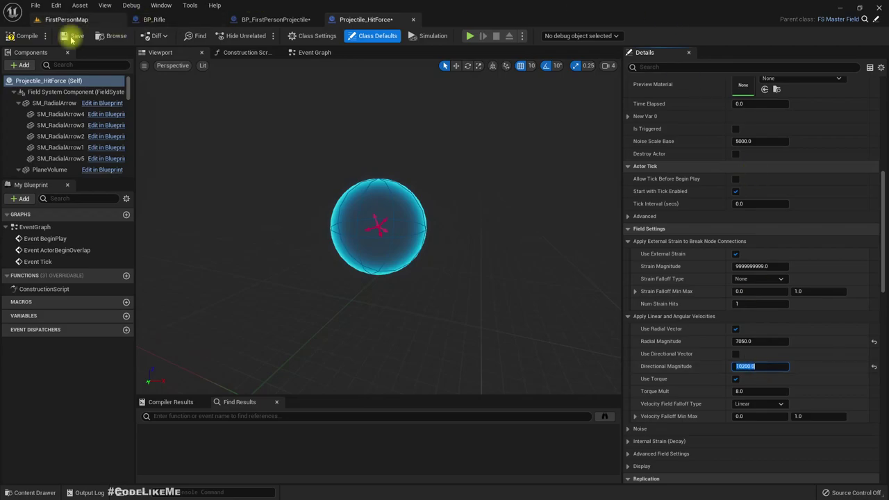
{"action": "left_click", "coordinate": [22, 36]}
{"action": "left_click", "coordinate": [66, 19]}
{"action": "right_click_drag", "start_coordinate": [333, 104], "coordinate": [401, 129]}
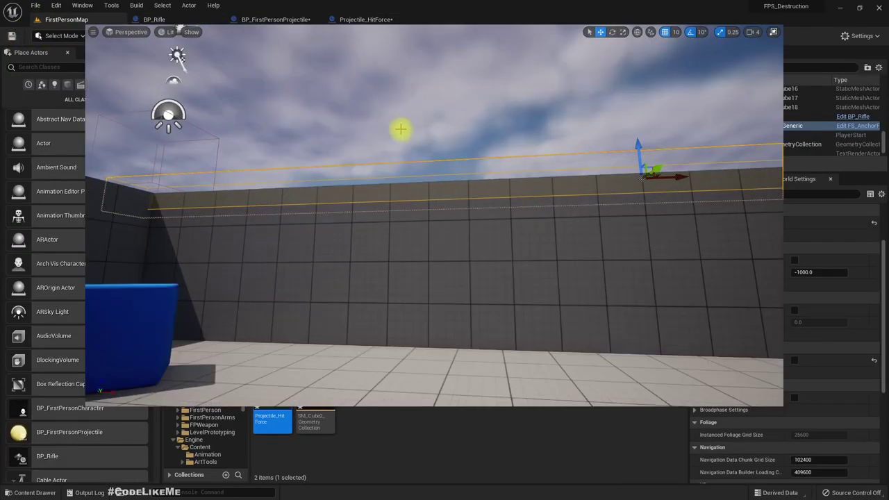
{"action": "key", "text": "F11"}
{"action": "key", "text": "F11"}
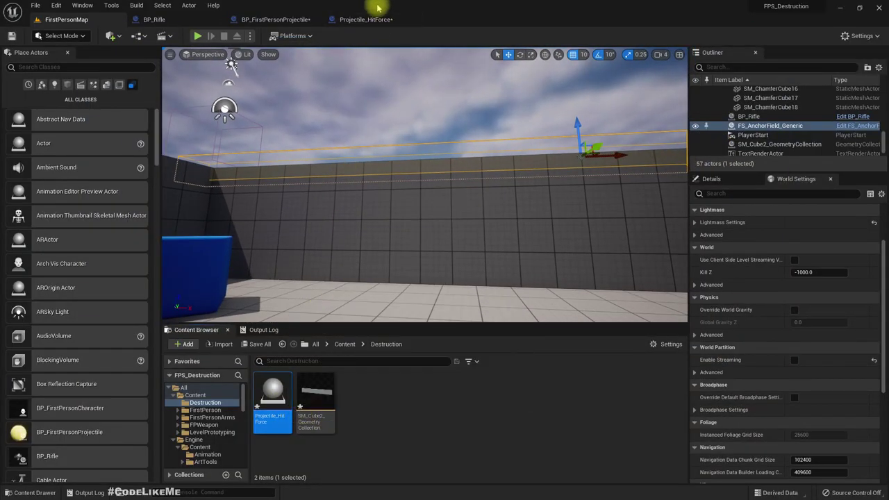
Change the class of the SpawnActor node in BP_FirstPersonProjectile's Event Graph to Projectile_HitForce
{"action": "left_click", "coordinate": [361, 20]}
{"action": "left_click", "coordinate": [274, 19]}
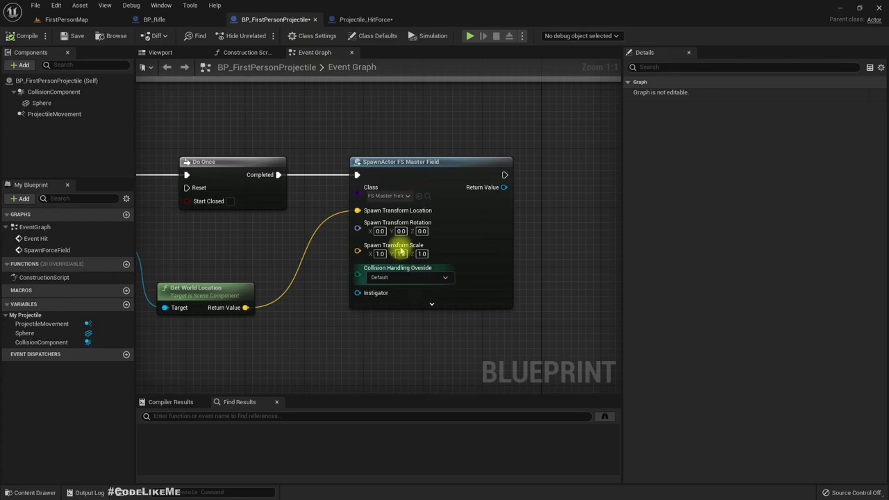
{"action": "left_click", "coordinate": [419, 196]}
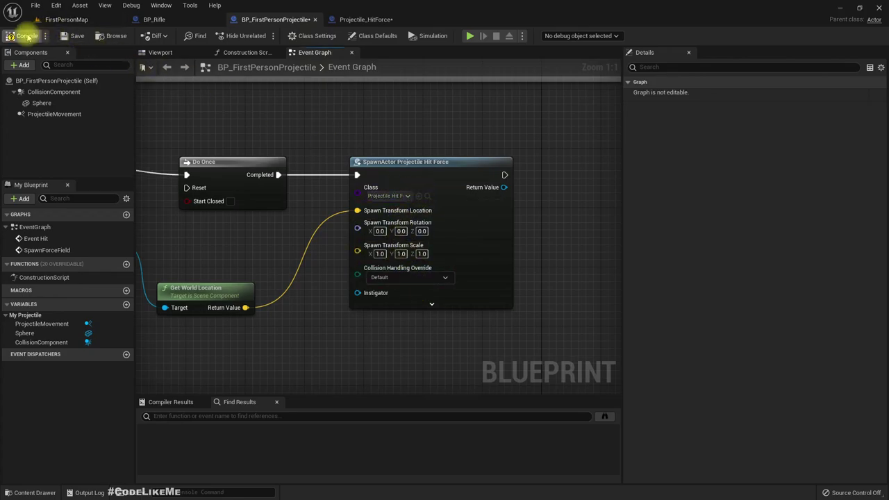
Play FirstPersonMap in full screen, walk forward with the rifle and fire the first projectiles at the fractured wall
{"action": "left_click", "coordinate": [61, 20]}
{"action": "right_click_drag", "start_coordinate": [342, 157], "coordinate": [342, 222]}
{"action": "key", "text": "F11"}
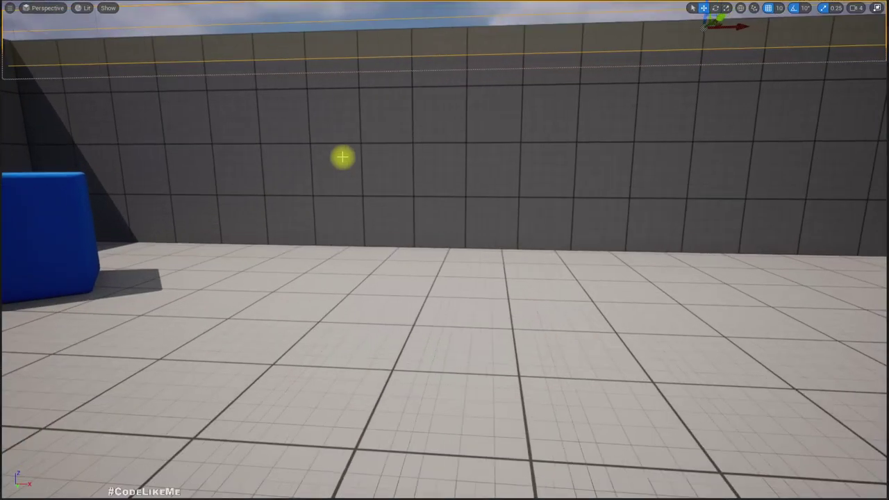
{"action": "key", "text": "alt+p"}
{"action": "left_click", "coordinate": [342, 157]}
{"action": "key", "text": "w"}
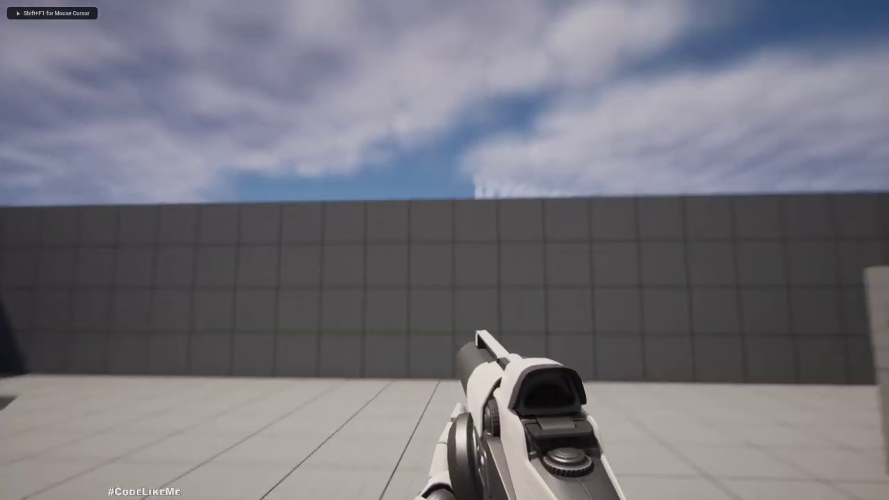
{"action": "left_click", "coordinate": [445, 250]}
{"action": "key", "text": "a"}
{"action": "left_click", "coordinate": [444, 250]}
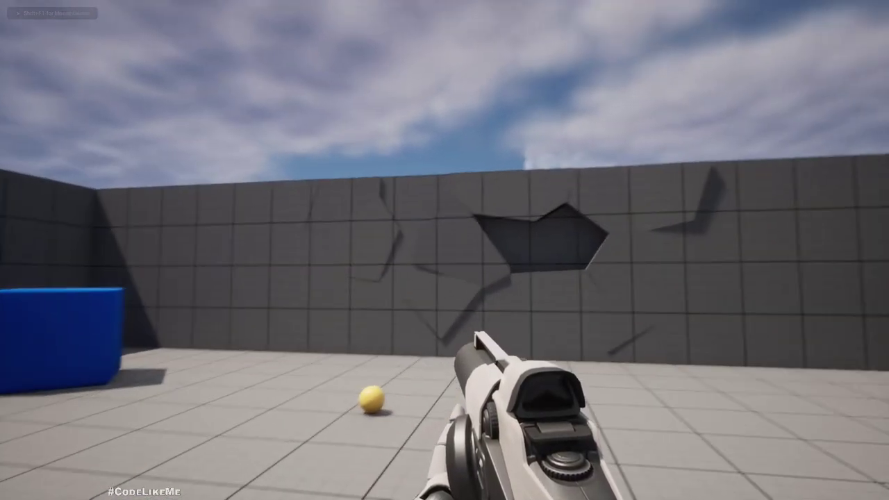
Fire more projectiles at different sections of the fractured wall to test how the new hit force breaks it
{"action": "left_click", "coordinate": [444, 250]}
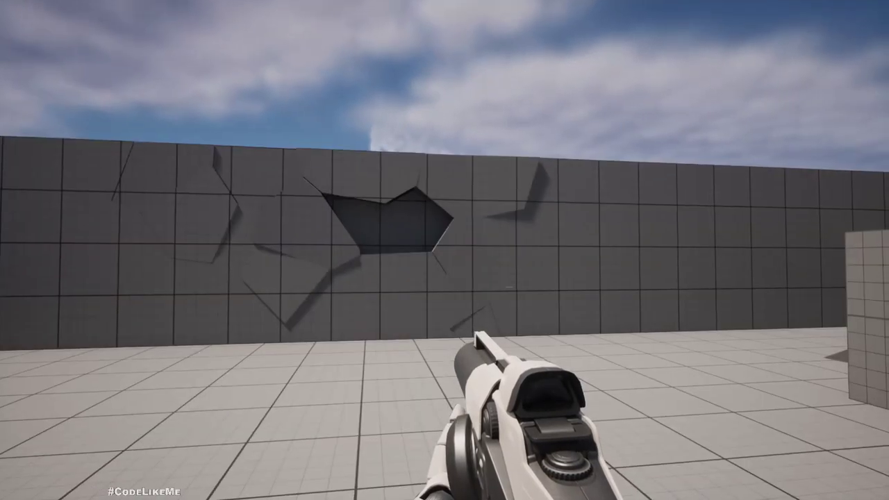
{"action": "left_click", "coordinate": [445, 250]}
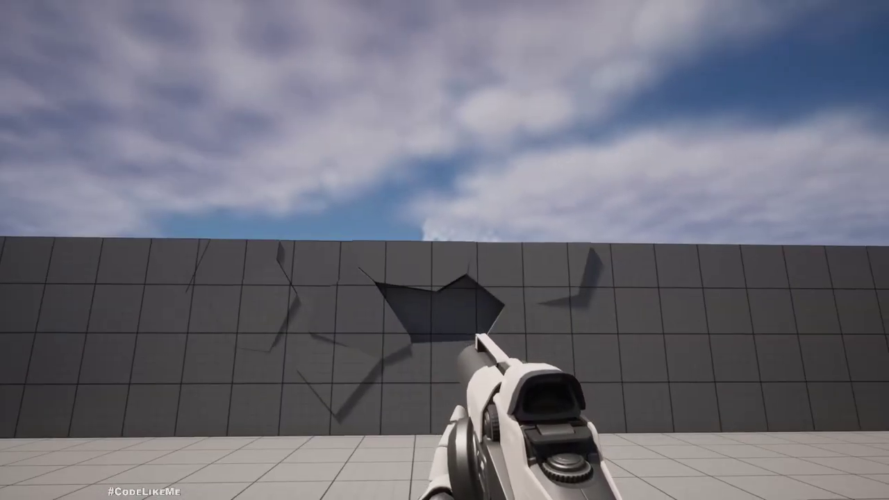
{"action": "left_click", "coordinate": [445, 250]}
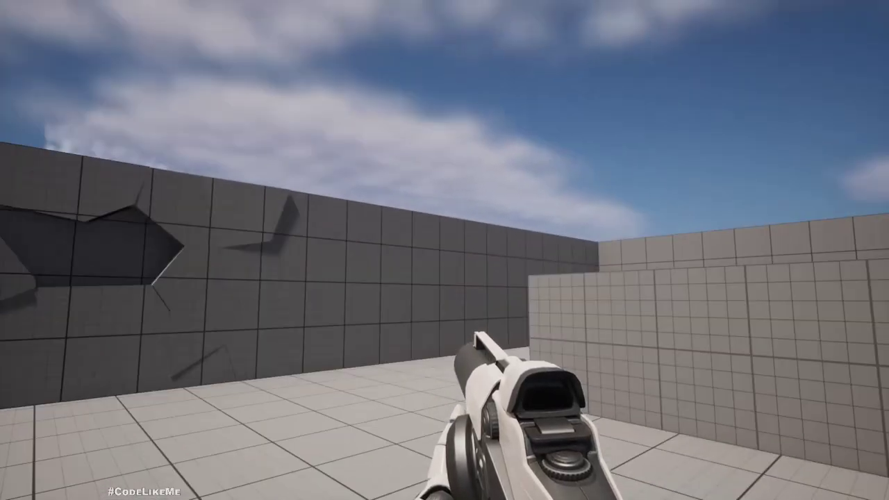
{"action": "left_click", "coordinate": [445, 250]}
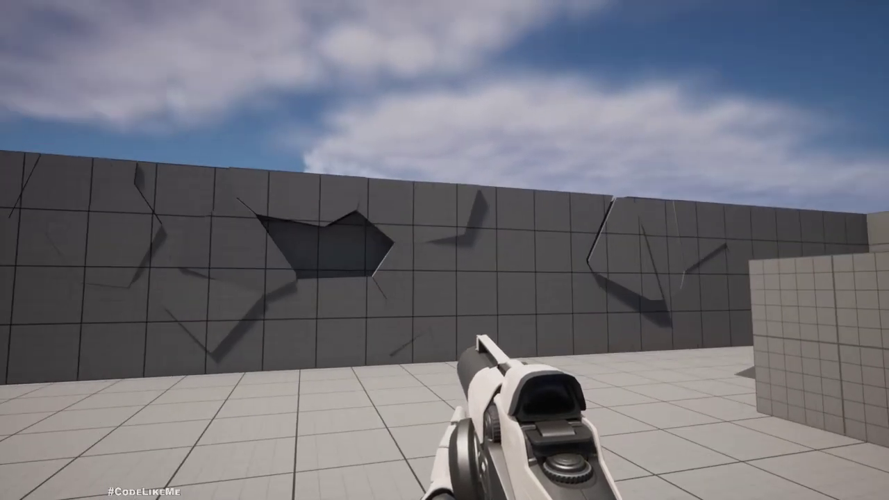
{"action": "left_click", "coordinate": [445, 250]}
{"action": "left_click", "coordinate": [444, 250]}
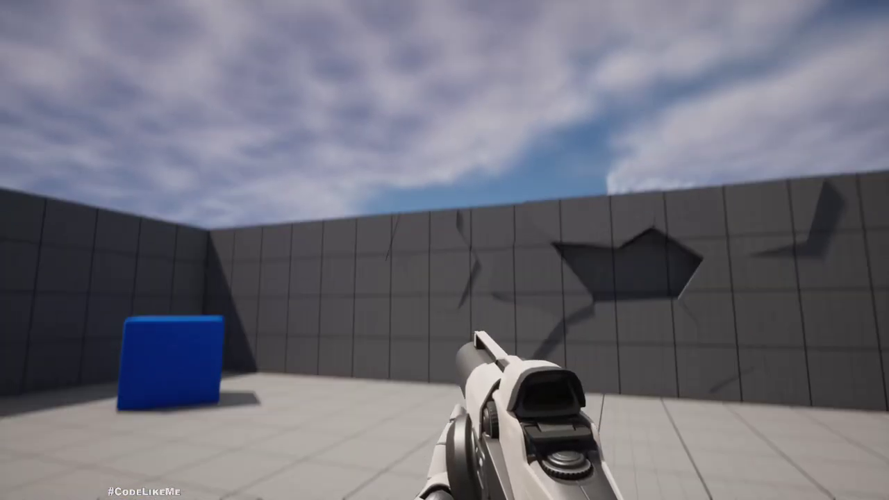
{"action": "left_click", "coordinate": [445, 250]}
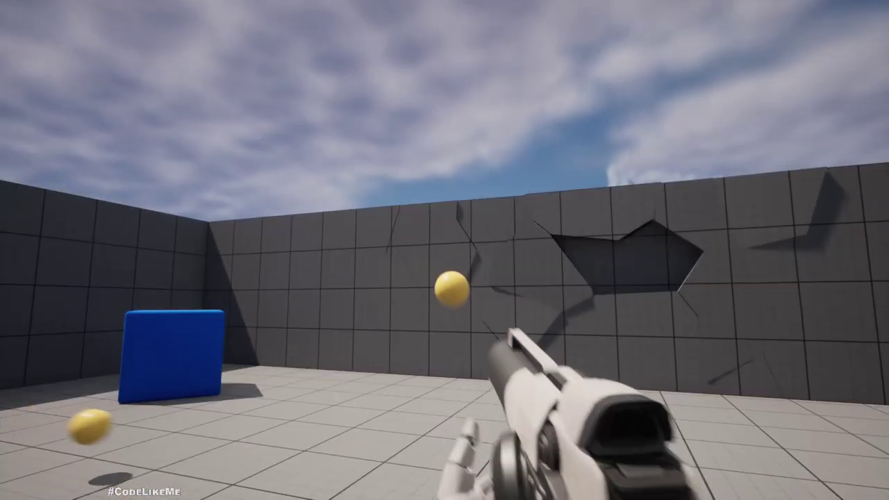
Move closer to the wall near the blue cube, shoot that section several times and end the play session
{"action": "key", "text": "w"}
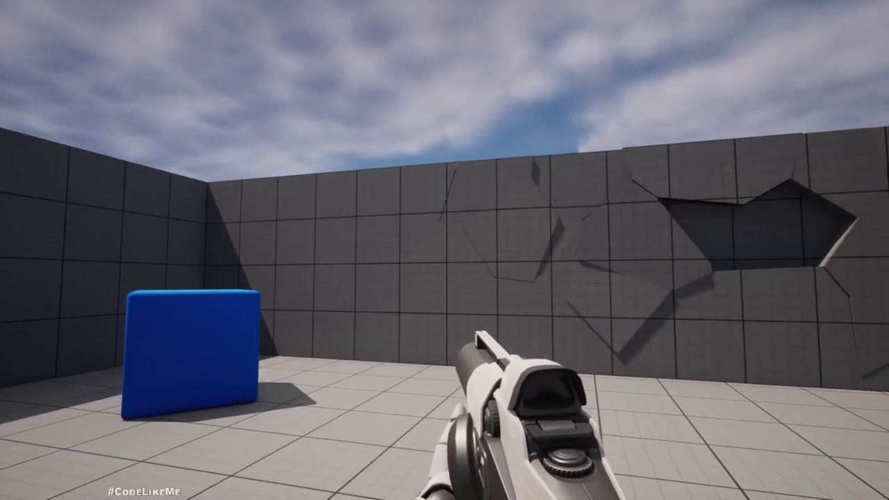
{"action": "left_click", "coordinate": [444, 250]}
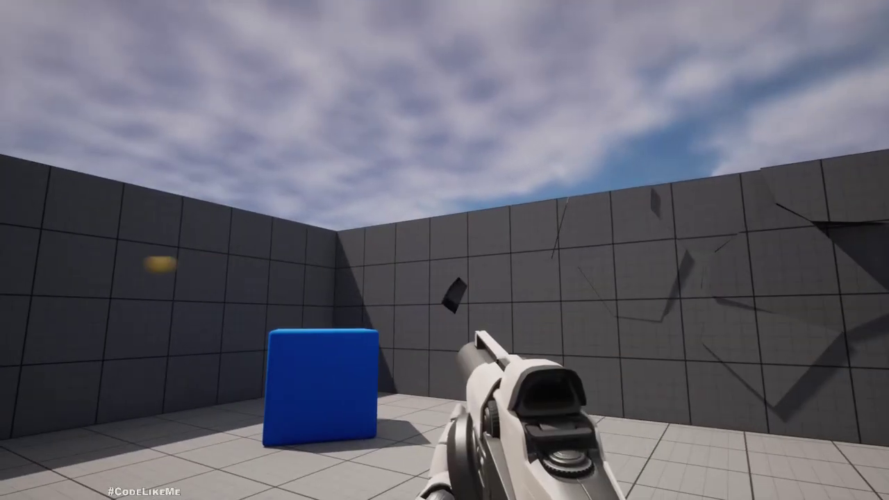
{"action": "left_click", "coordinate": [444, 250]}
{"action": "key", "text": "w"}
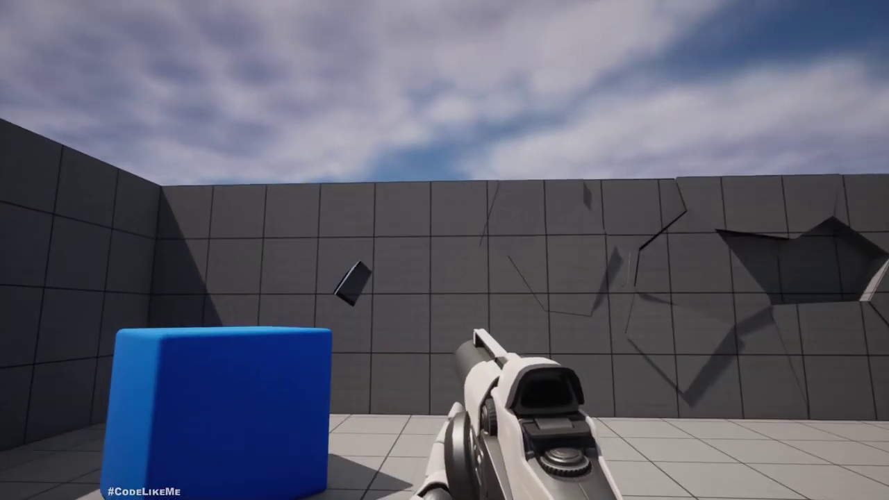
{"action": "left_click", "coordinate": [445, 250]}
{"action": "key", "text": "Escape"}
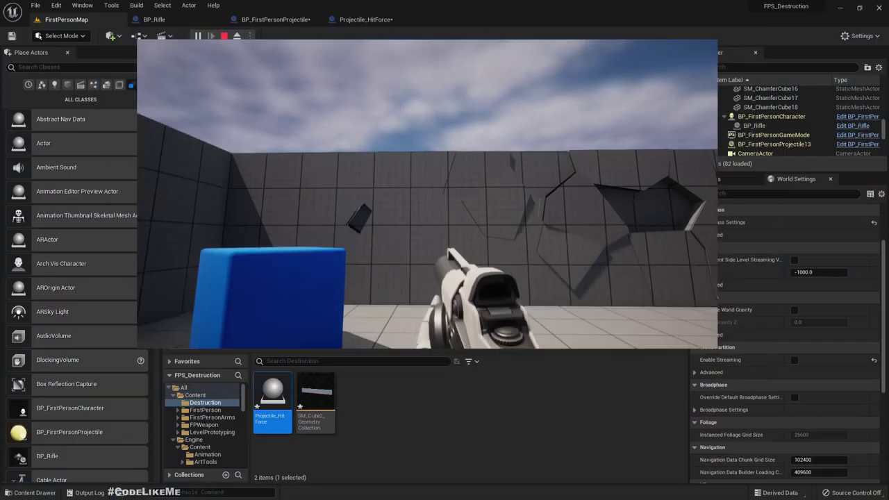
Raise the Radial Magnitude to 70050 in Projectile_HitForce's class defaults and check its sphere and root component
{"action": "left_click", "coordinate": [362, 19]}
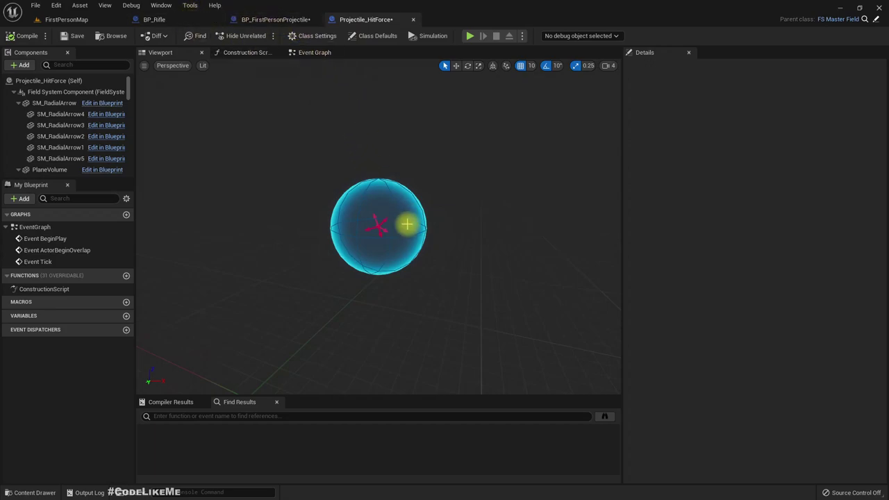
{"action": "left_click", "coordinate": [392, 207]}
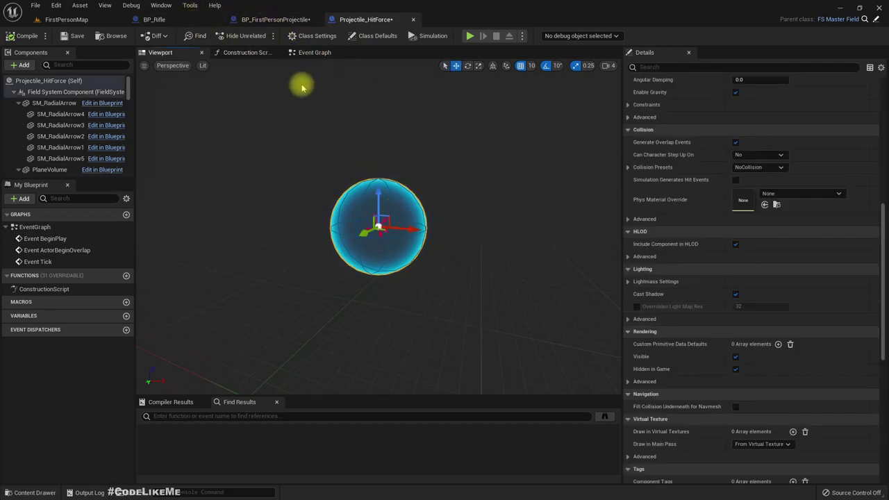
{"action": "left_click", "coordinate": [373, 36]}
{"action": "left_click", "coordinate": [750, 281]}
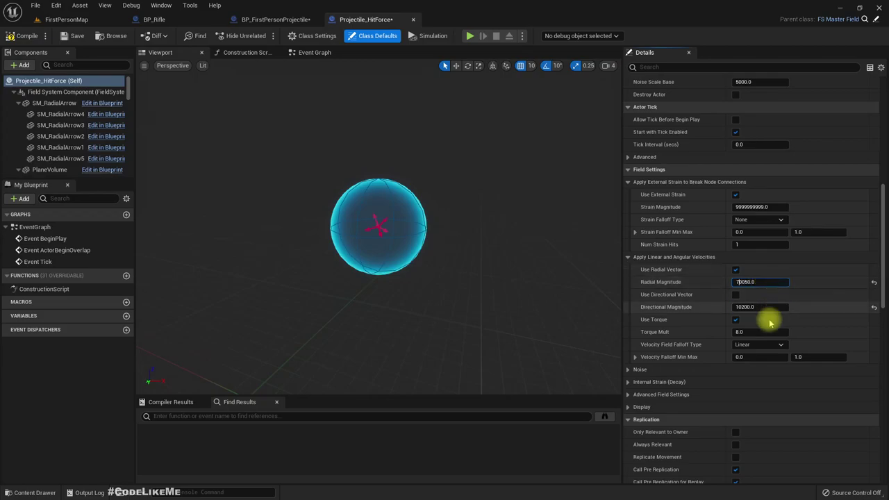
{"action": "left_click", "coordinate": [381, 210]}
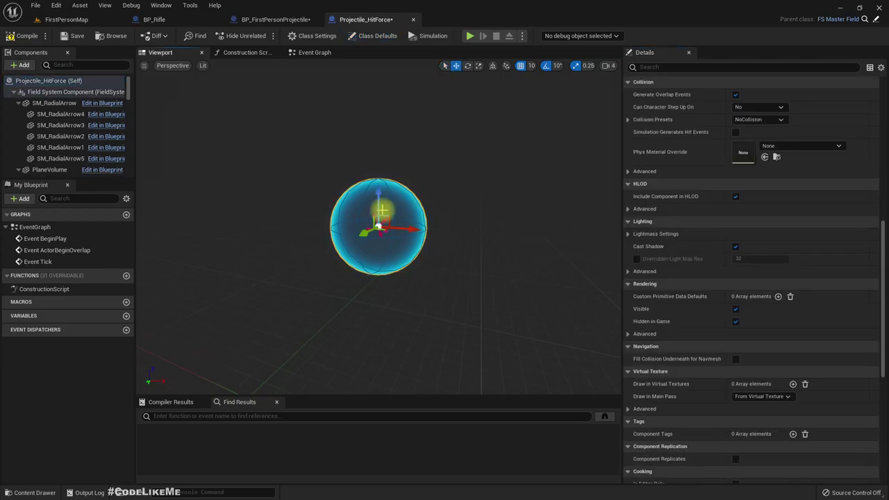
{"action": "left_click", "coordinate": [70, 91]}
{"action": "left_click", "coordinate": [49, 81]}
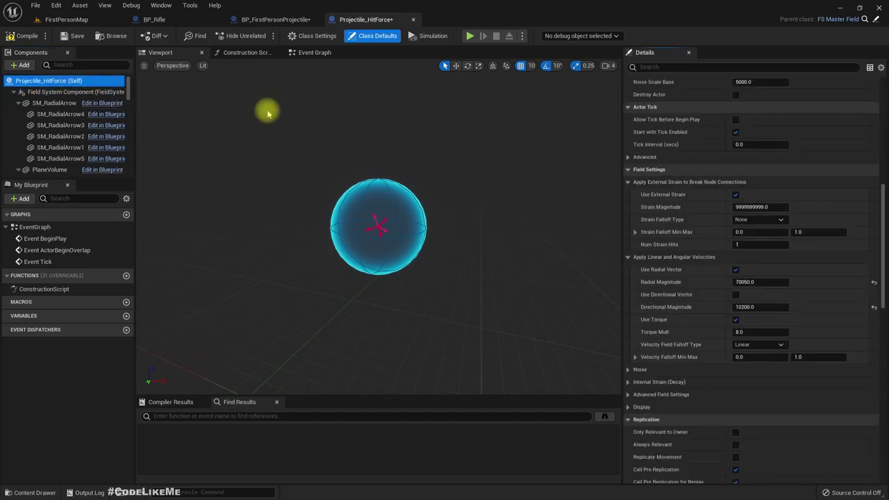
Set the Spawn Transform Scale of the Projectile_HitForce spawn node to 2.0 on X, Y and Z, and compile BP_FirstPersonProjectile
{"action": "left_click", "coordinate": [272, 19]}
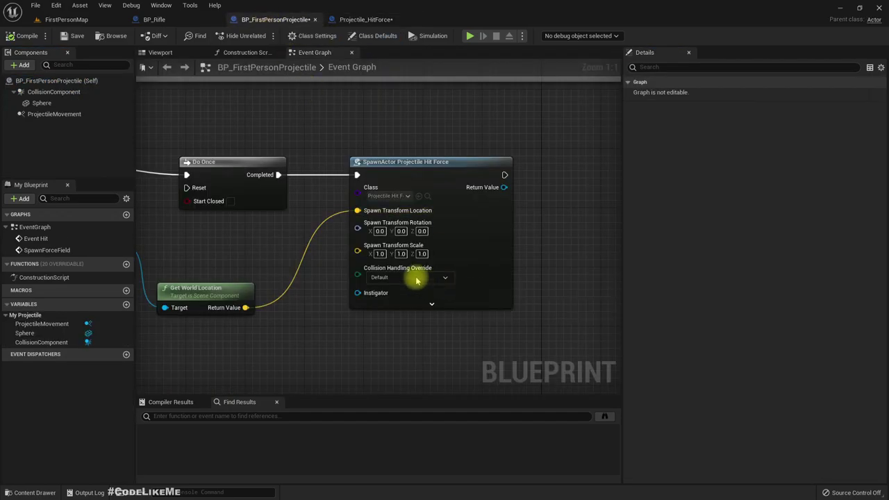
{"action": "left_click", "coordinate": [379, 253]}
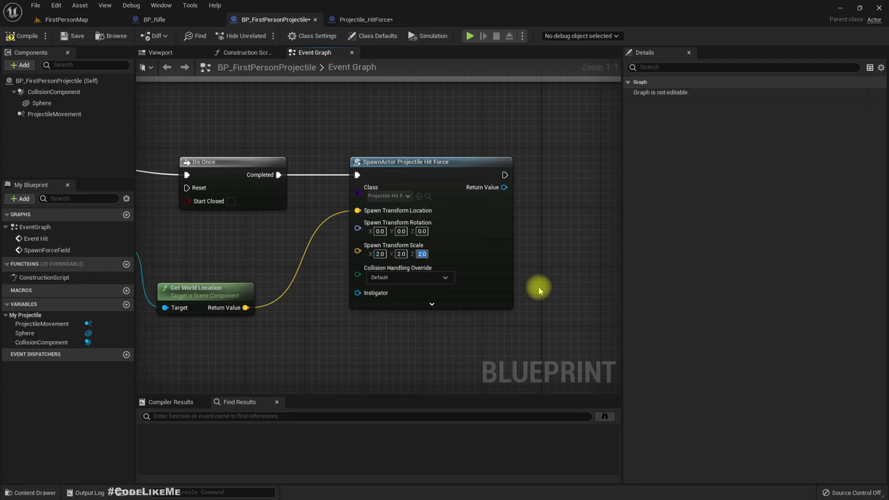
{"action": "left_click", "coordinate": [27, 35]}
Play FirstPersonMap, pick up the rifle, shoot several wall sections to test the enlarged hit force, and end the session
{"action": "left_click", "coordinate": [64, 19]}
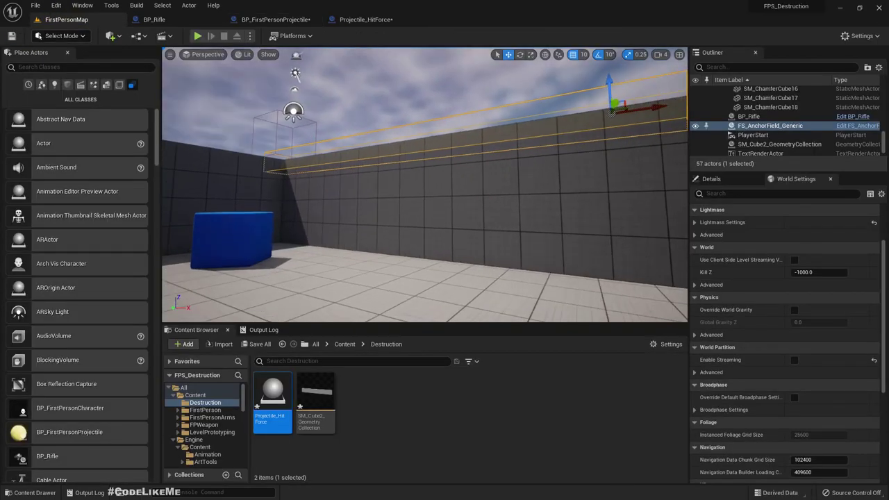
{"action": "right_click_drag", "start_coordinate": [416, 191], "coordinate": [465, 190]}
{"action": "key", "text": "F11"}
{"action": "key", "text": "alt+p"}
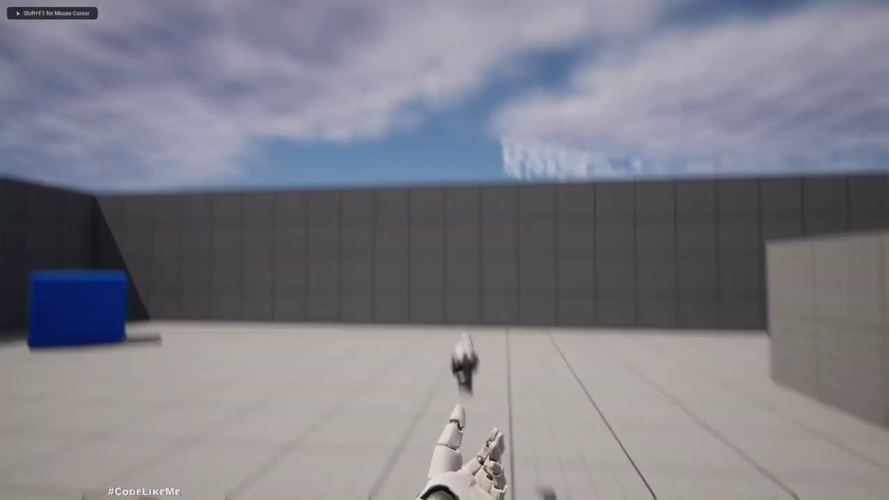
{"action": "key", "text": "w"}
{"action": "left_click", "coordinate": [444, 250]}
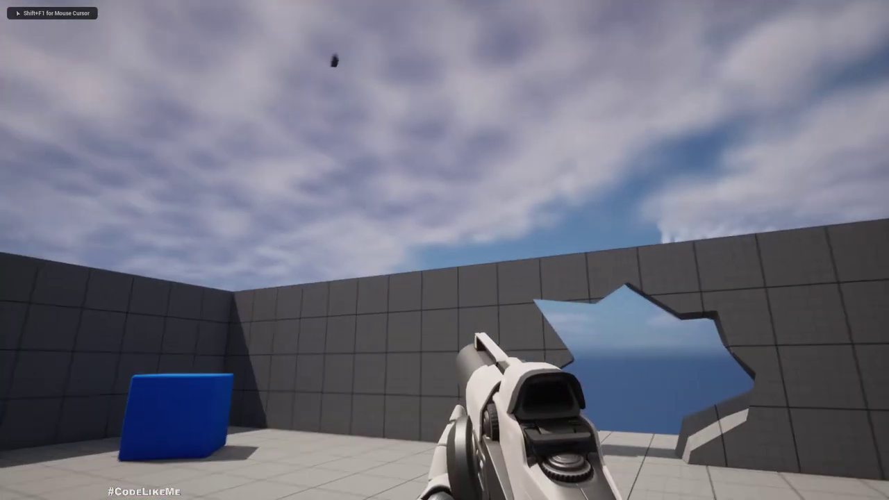
{"action": "left_click", "coordinate": [445, 250]}
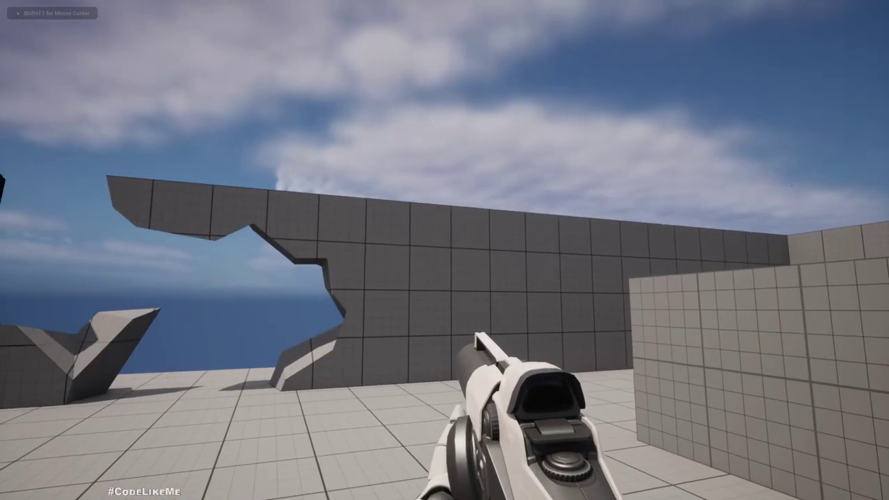
{"action": "left_click", "coordinate": [444, 250]}
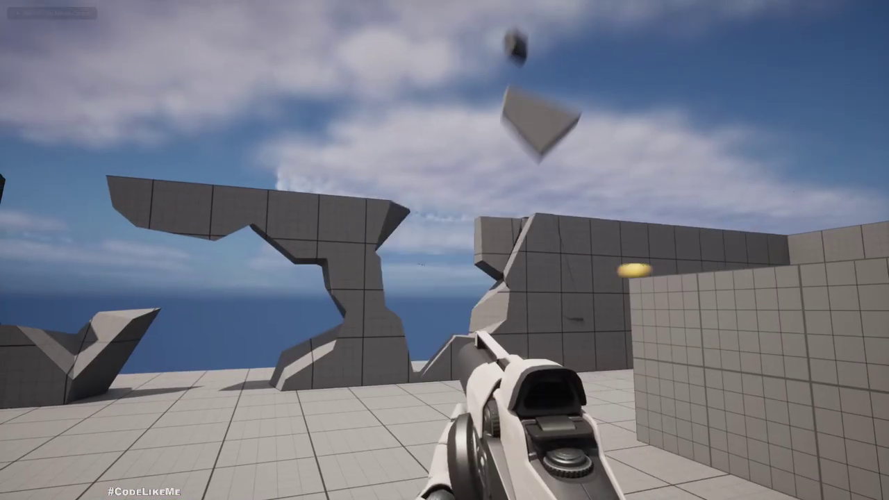
{"action": "key", "text": "Escape"}
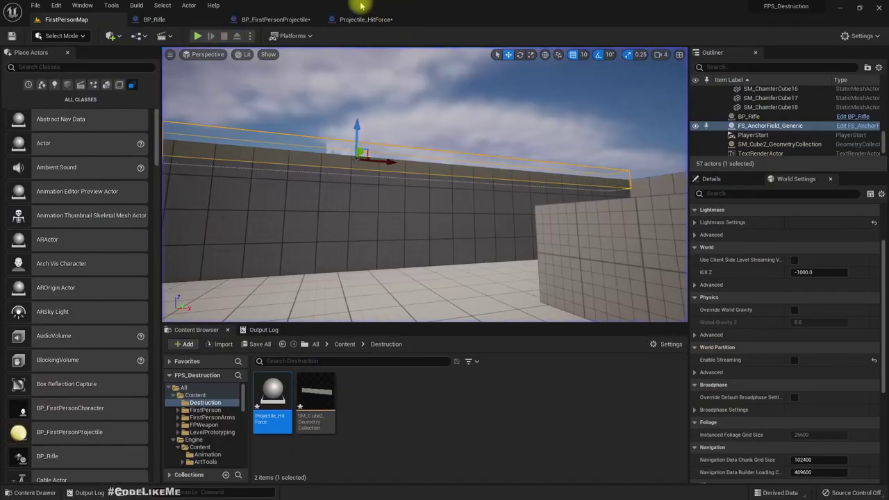
Set the Spawn Transform Scale of the Projectile_HitForce spawn node back to 1.0 on X, Y and Z
{"action": "left_click", "coordinate": [356, 19]}
{"action": "left_click", "coordinate": [261, 19]}
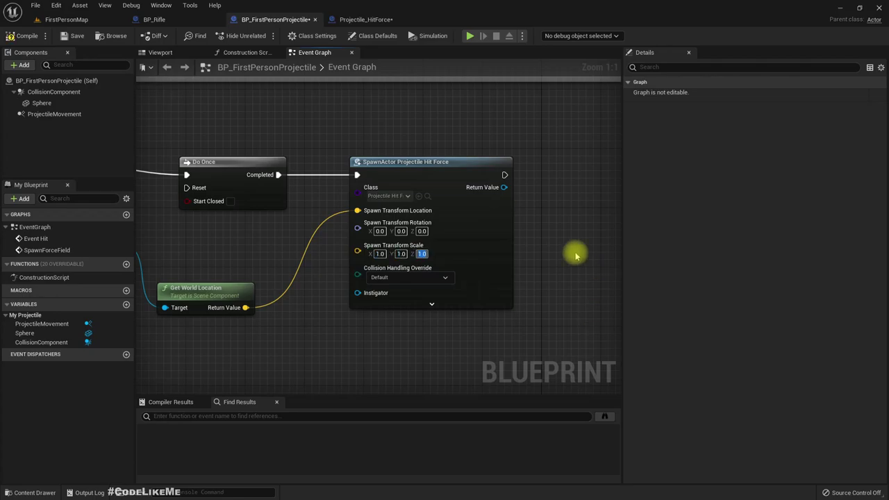
Play FirstPersonMap again, collect the rifle and fire at the fractured wall to test the hit force at normal scale
{"action": "left_click", "coordinate": [60, 19]}
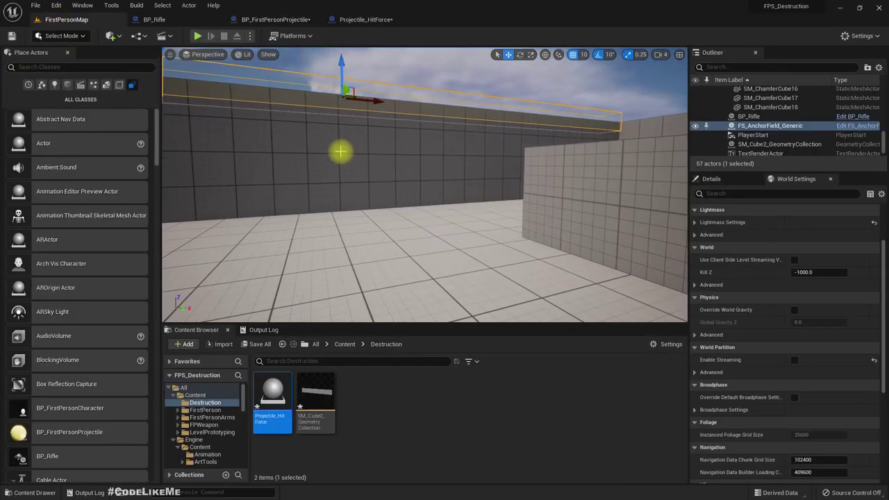
{"action": "key", "text": "F11"}
{"action": "key", "text": "alt+p"}
{"action": "key", "text": "w"}
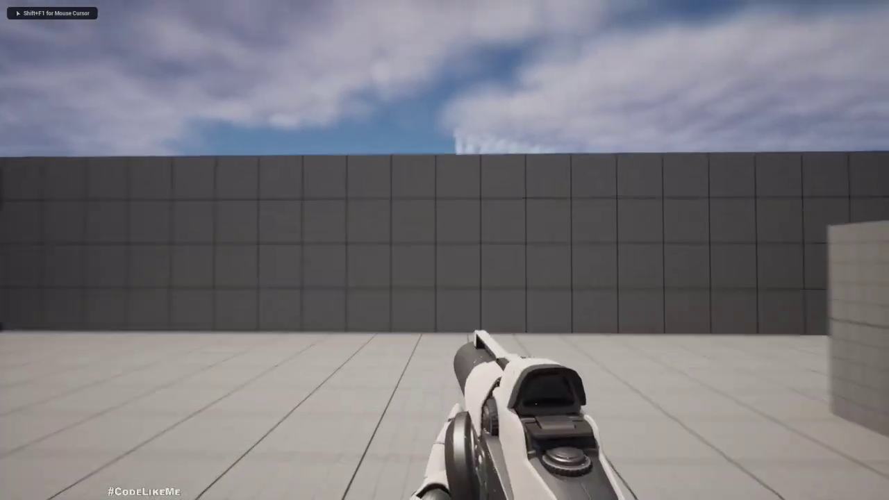
{"action": "left_click", "coordinate": [445, 250]}
{"action": "left_click", "coordinate": [445, 250]}
{"action": "left_click", "coordinate": [444, 250]}
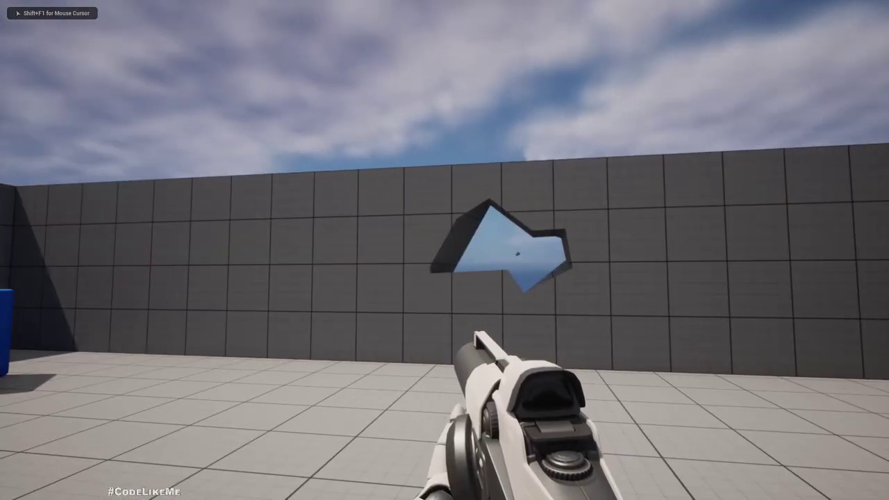
{"action": "left_click", "coordinate": [444, 250]}
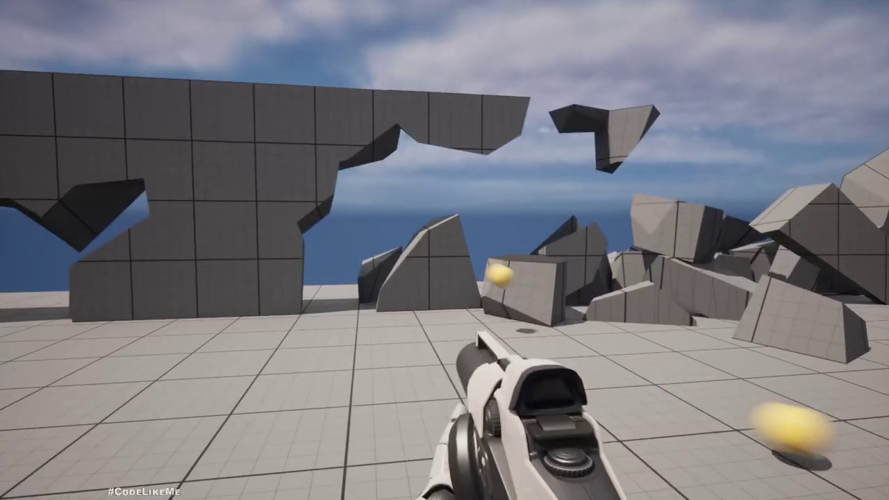
Shoot the wall sections still standing toward the corner to examine how they hold, and end the play session
{"action": "left_click", "coordinate": [445, 250]}
{"action": "left_click", "coordinate": [445, 250]}
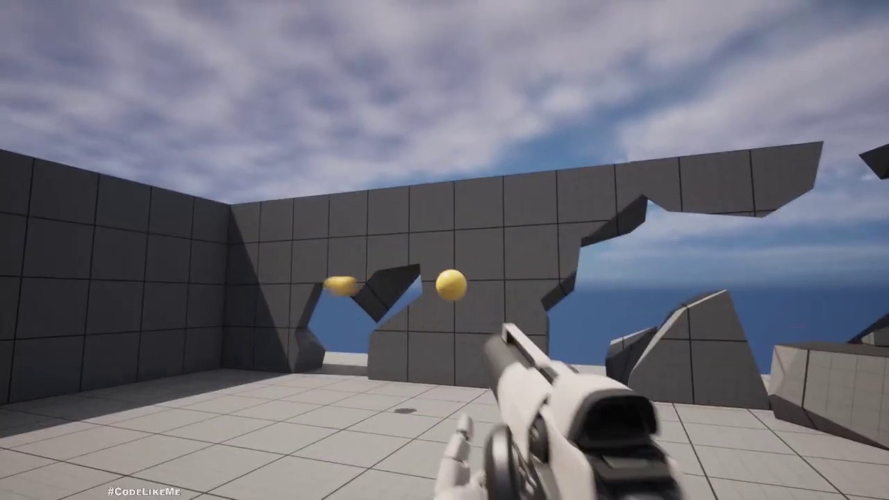
{"action": "left_click", "coordinate": [445, 250]}
{"action": "left_click", "coordinate": [444, 250]}
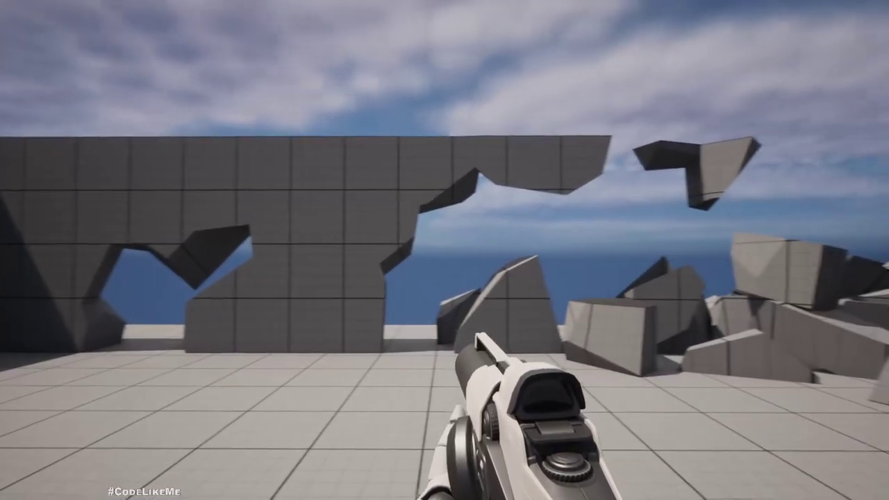
{"action": "key", "text": "Escape"}
Shrink FS_AnchorField_Generic along the wall's length to a small box and move it to the wall corner near the blue cube
{"action": "key", "text": "f"}
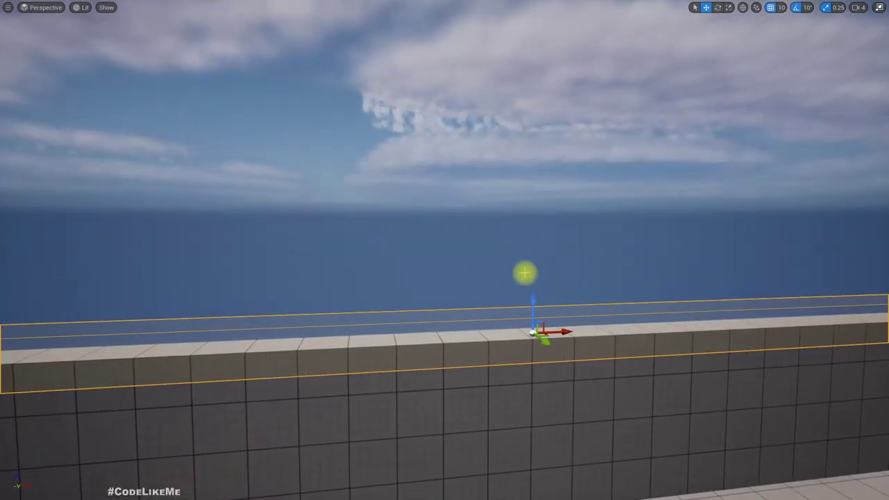
{"action": "key", "text": "s"}
{"action": "right_click_drag", "start_coordinate": [625, 305], "coordinate": [548, 379]}
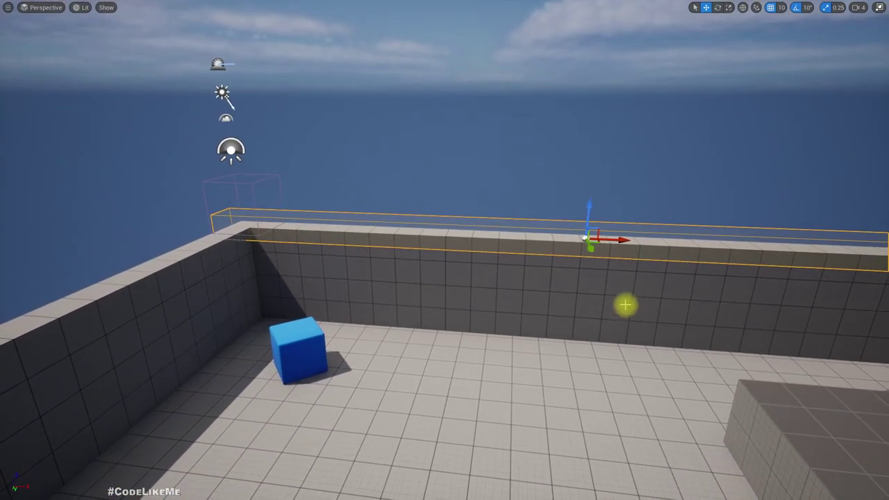
{"action": "right_click_drag", "start_coordinate": [627, 288], "coordinate": [663, 264]}
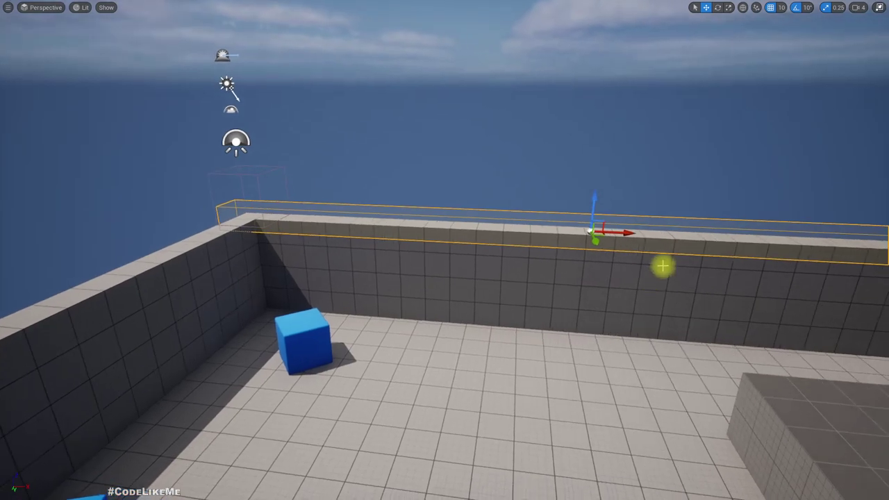
{"action": "key", "text": "r"}
{"action": "left_click_drag", "start_coordinate": [622, 232], "coordinate": [555, 235]}
{"action": "key", "text": "w"}
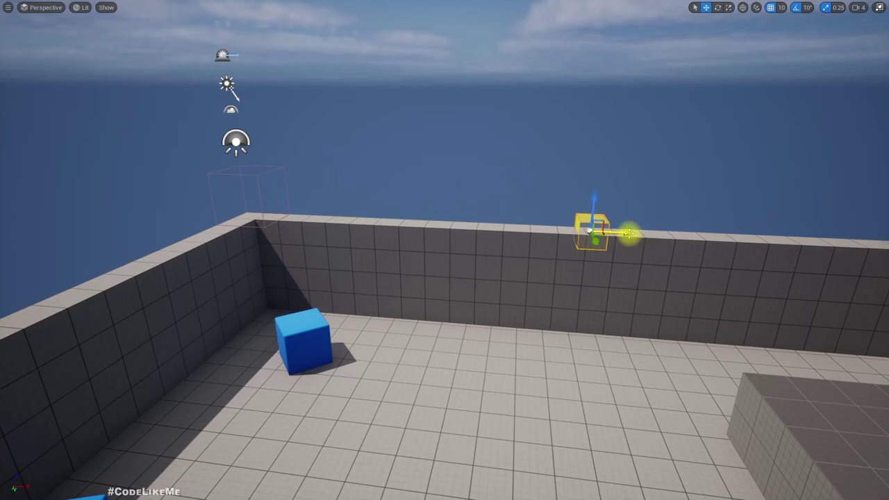
{"action": "left_click_drag", "start_coordinate": [631, 232], "coordinate": [282, 219]}
Nudge the anchor field so it lines up with the end of the fractured wall at the corner
{"action": "mouse_move", "coordinate": [282, 220]}
{"action": "right_mouse_down"}
{"action": "mouse_move", "coordinate": [208, 181]}
{"action": "mouse_move", "coordinate": [208, 215]}
{"action": "mouse_move", "coordinate": [291, 213]}
{"action": "right_mouse_up"}
{"action": "key", "text": "w"}
{"action": "key", "text": "a"}
{"action": "key", "text": "s"}
{"action": "right_click_drag", "start_coordinate": [292, 125], "coordinate": [510, 161]}
{"action": "key", "text": "a"}
{"action": "left_click_drag", "start_coordinate": [425, 161], "coordinate": [432, 159]}
Lower the anchor field and stretch it vertically so it covers the wall corner from the floor to the top edge
{"action": "key", "text": "d"}
{"action": "right_click_drag", "start_coordinate": [480, 181], "coordinate": [333, 209]}
{"action": "key", "text": "s"}
{"action": "key", "text": "r"}
{"action": "left_click_drag", "start_coordinate": [429, 178], "coordinate": [427, 245]}
{"action": "key", "text": "w"}
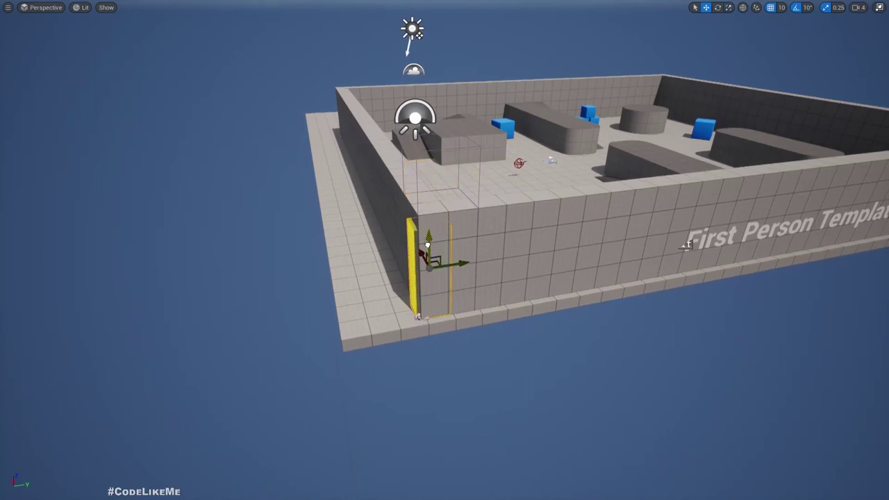
{"action": "key", "text": "r"}
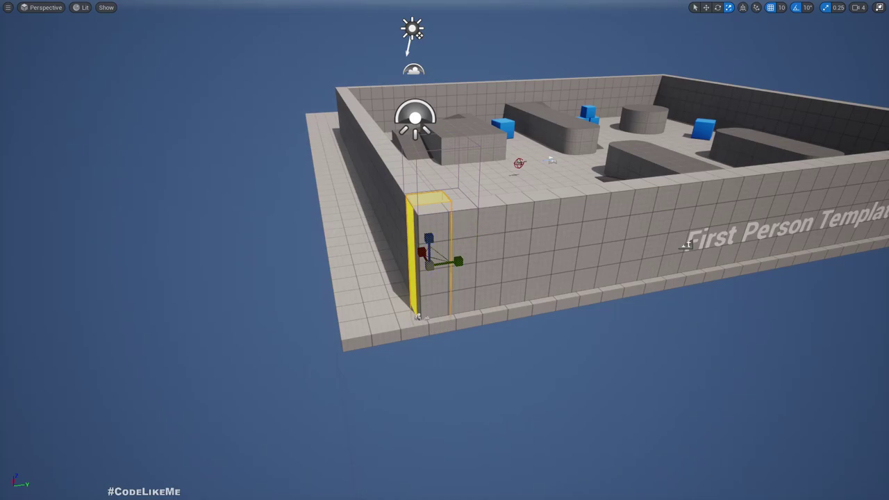
{"action": "key", "text": "d"}
{"action": "right_click_drag", "start_coordinate": [487, 224], "coordinate": [327, 215]}
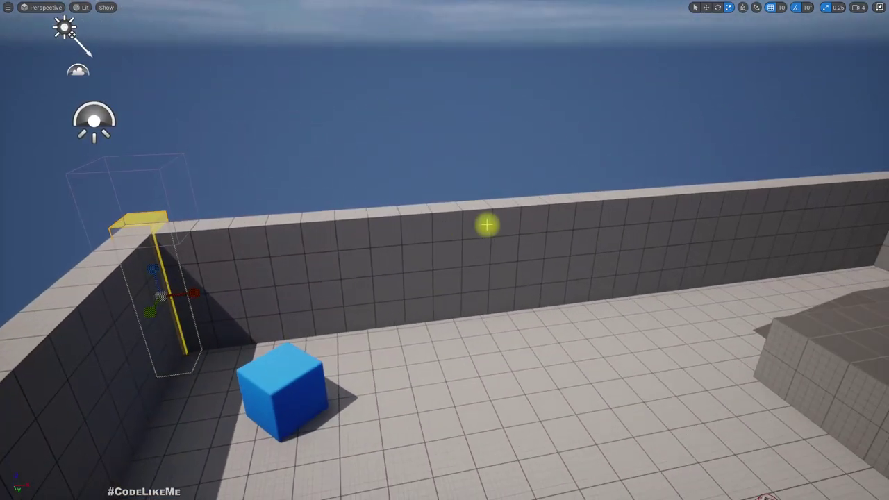
Play the level, pick up the rifle, shoot the wall repeatedly to test it with only the corner anchored, and end the session
{"action": "key", "text": "alt+p"}
{"action": "left_click", "coordinate": [487, 224]}
{"action": "key", "text": "w"}
{"action": "left_click", "coordinate": [444, 250]}
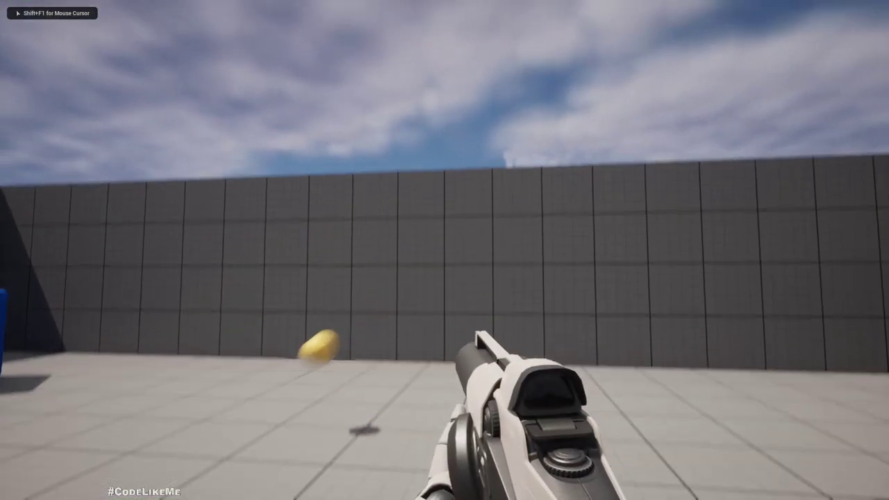
{"action": "left_click", "coordinate": [445, 250]}
{"action": "left_click", "coordinate": [444, 250]}
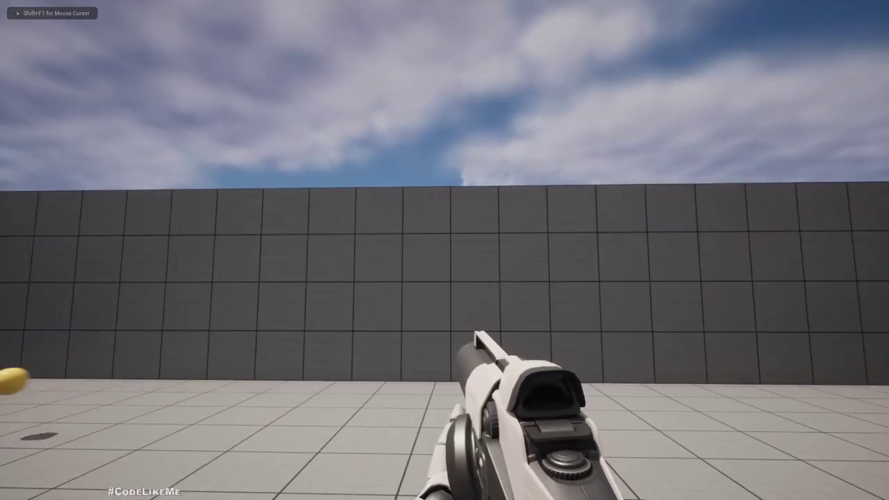
{"action": "left_click", "coordinate": [445, 250]}
{"action": "left_click", "coordinate": [444, 250]}
{"action": "left_click", "coordinate": [444, 250]}
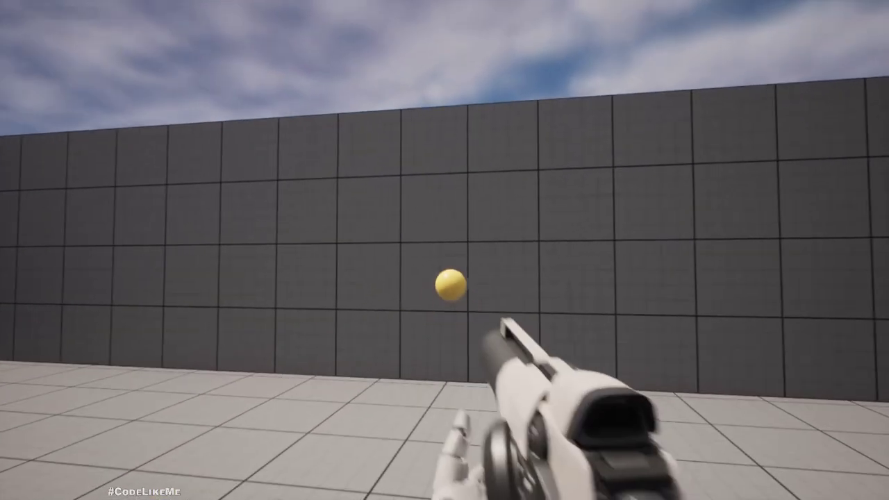
{"action": "left_click", "coordinate": [444, 250]}
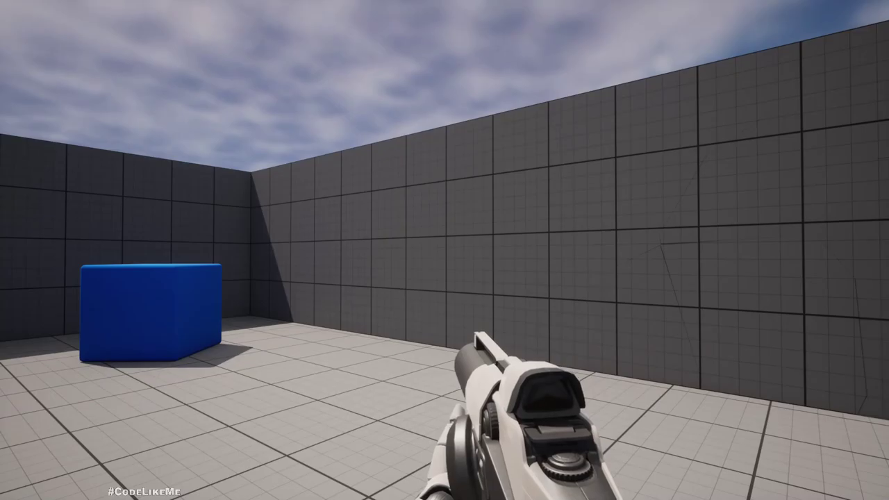
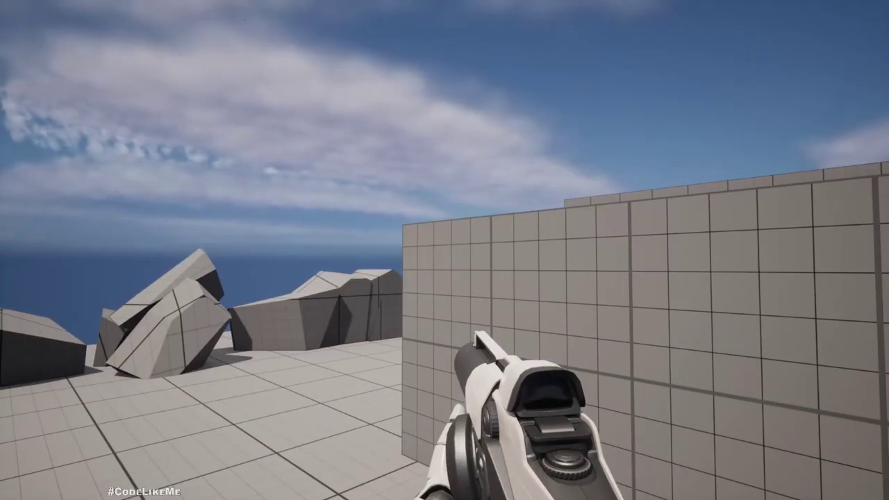
{"action": "key", "text": "Escape"}
Select the three other perimeter walls together and delete them, keeping only the fractured wall
{"action": "right_click_drag", "start_coordinate": [750, 246], "coordinate": [556, 333]}
{"action": "key", "text": "s"}
{"action": "right_click_drag", "start_coordinate": [685, 230], "coordinate": [650, 242]}
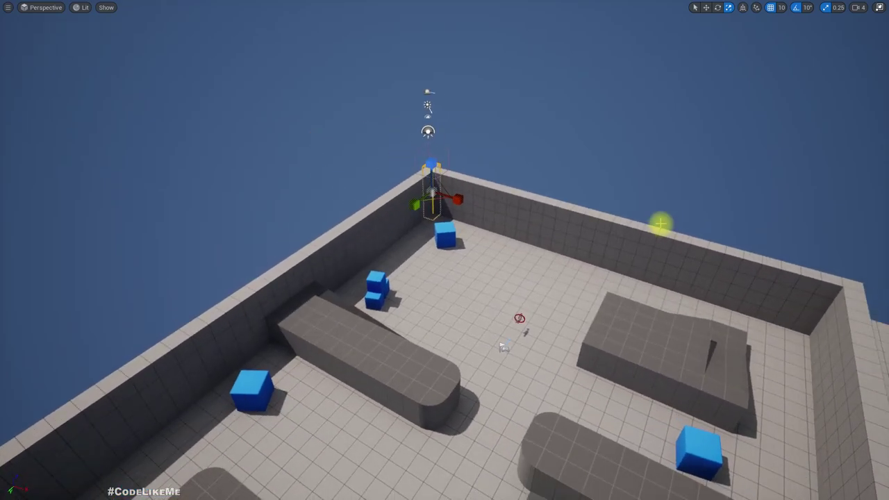
{"action": "left_click", "coordinate": [383, 216]}
{"action": "mouse_move", "coordinate": [470, 215]}
{"action": "right_mouse_down"}
{"action": "mouse_move", "coordinate": [590, 243]}
{"action": "mouse_move", "coordinate": [611, 257]}
{"action": "mouse_move", "coordinate": [625, 299]}
{"action": "mouse_move", "coordinate": [479, 212]}
{"action": "right_mouse_up"}
{"action": "key", "text": "s"}
{"action": "left_click", "coordinate": [539, 174], "text": "ctrl"}
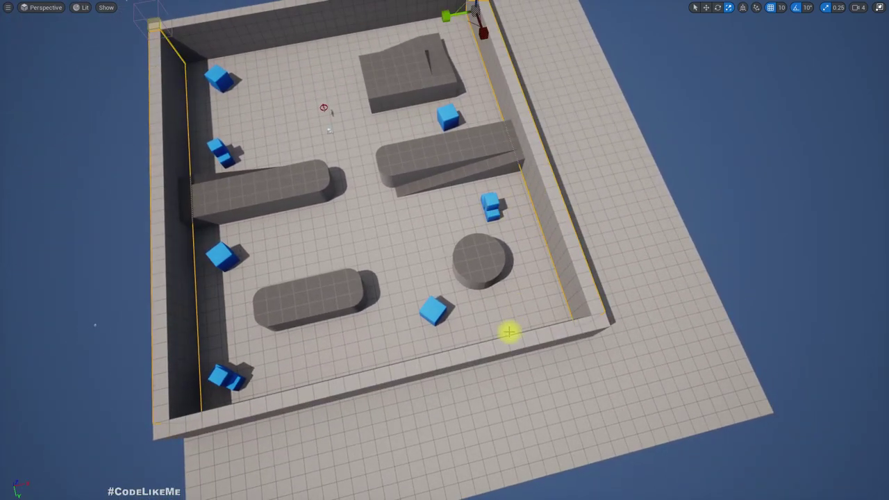
{"action": "left_click", "coordinate": [473, 351], "text": "ctrl"}
{"action": "right_click_drag", "start_coordinate": [507, 285], "coordinate": [463, 229]}
{"action": "key", "text": "Delete"}
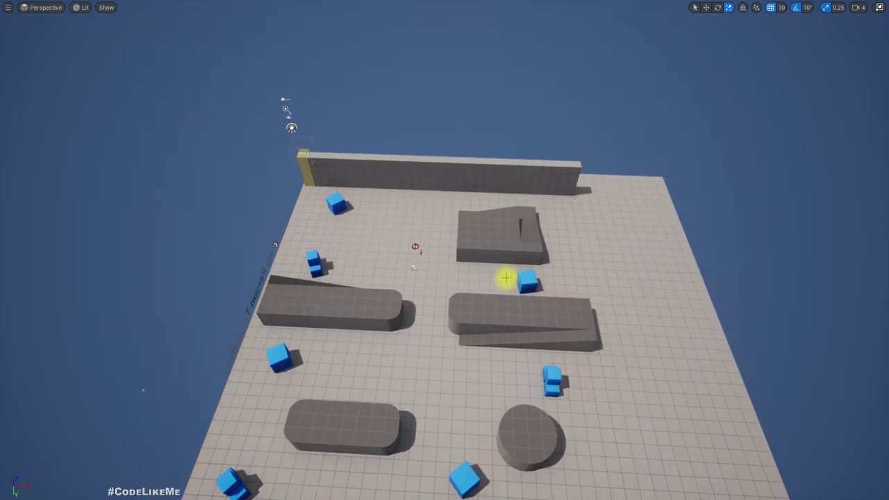
Duplicate the corner anchor field and the fractured wall together, rotating the copies 90° about the vertical axis to form the adjacent side
{"action": "right_click_drag", "start_coordinate": [506, 278], "coordinate": [394, 213]}
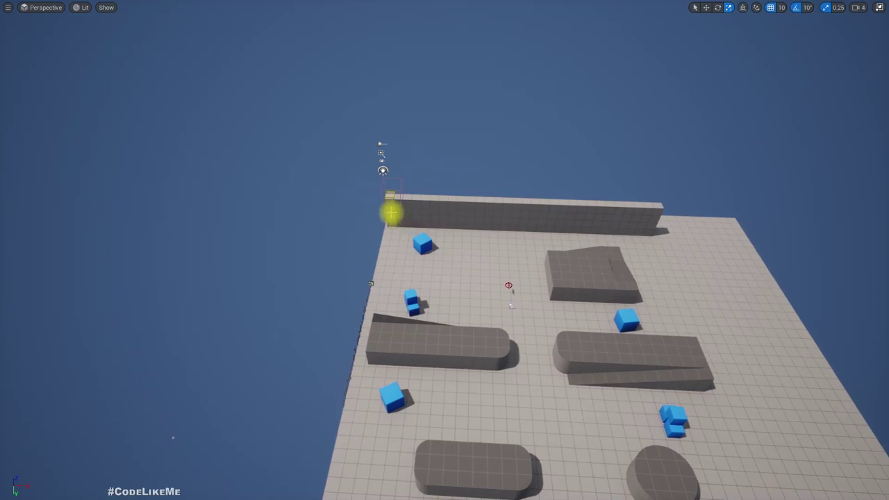
{"action": "left_click", "coordinate": [391, 213]}
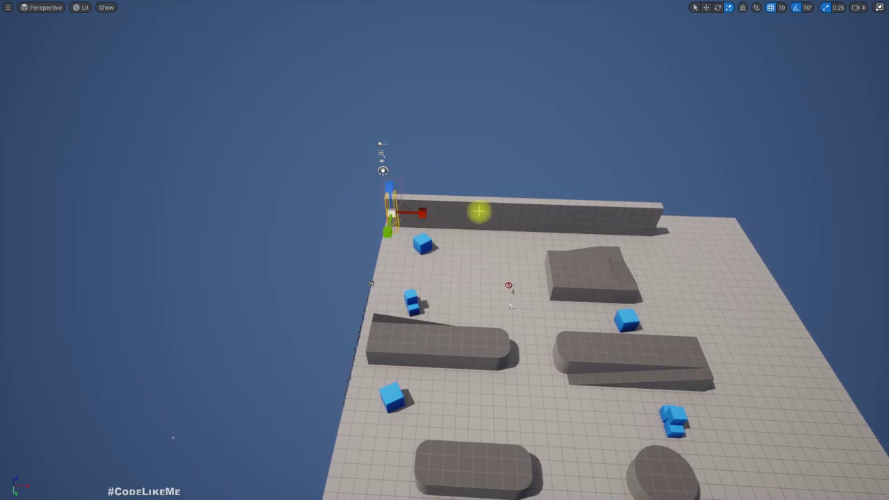
{"action": "right_click_drag", "start_coordinate": [495, 215], "coordinate": [476, 174]}
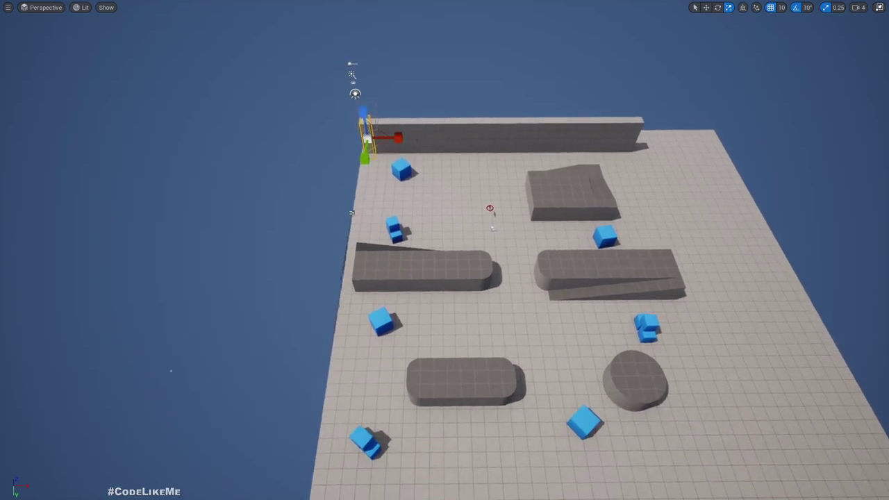
{"action": "left_click", "coordinate": [429, 134]}
{"action": "key", "text": "e"}
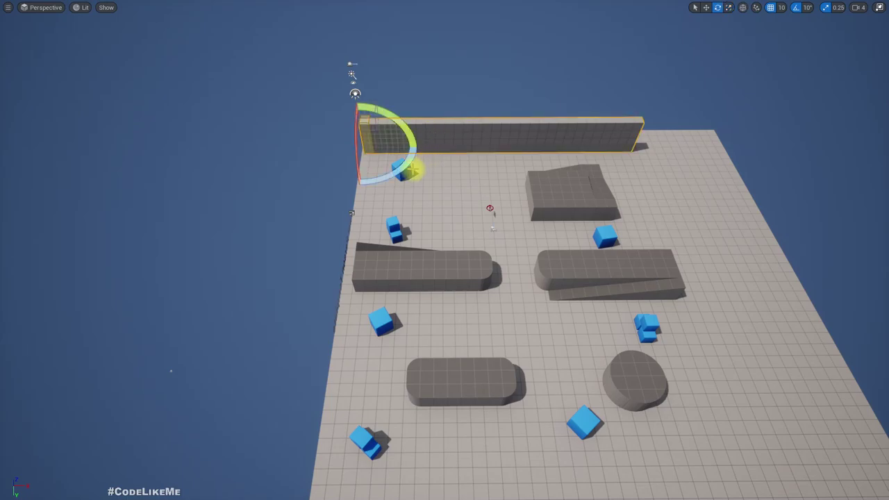
{"action": "left_click_drag", "start_coordinate": [407, 170], "coordinate": [360, 188]}
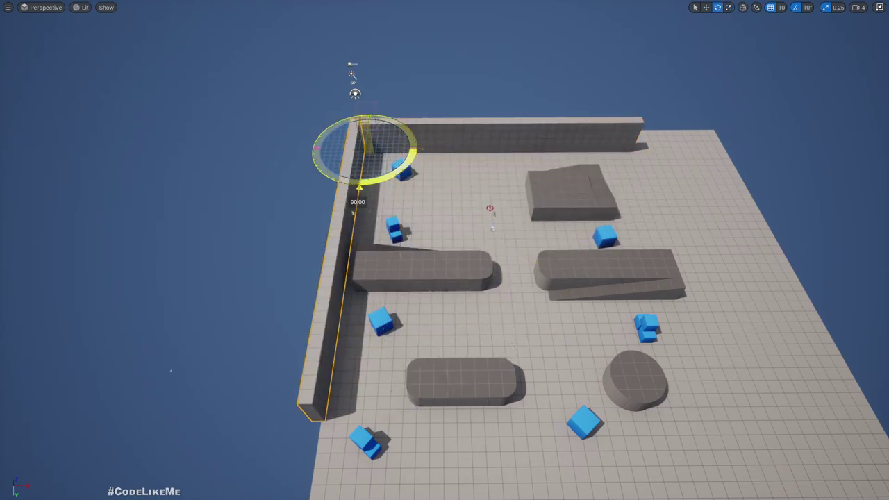
Move the duplicated wall and its anchor field so their end lines up with the original wall at the corner
{"action": "right_click_drag", "start_coordinate": [478, 174], "coordinate": [393, 174]}
{"action": "right_click_drag", "start_coordinate": [317, 210], "coordinate": [379, 225]}
{"action": "key", "text": "w"}
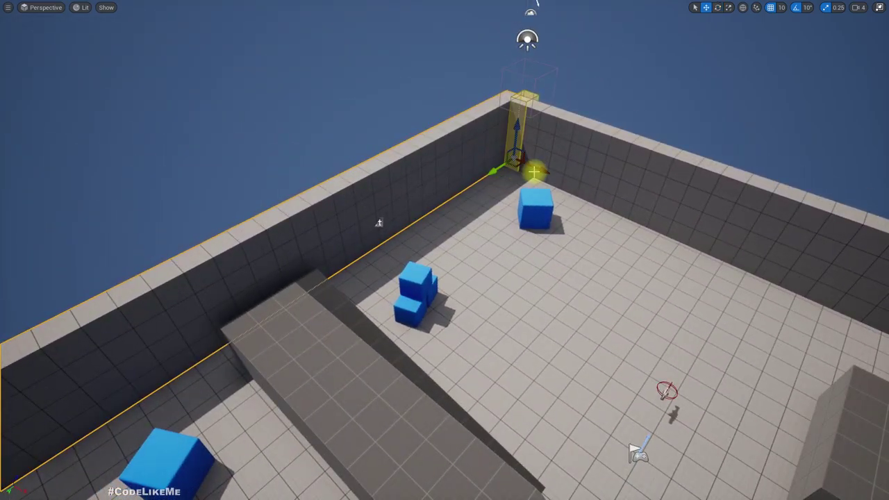
{"action": "left_click_drag", "start_coordinate": [535, 174], "coordinate": [552, 176]}
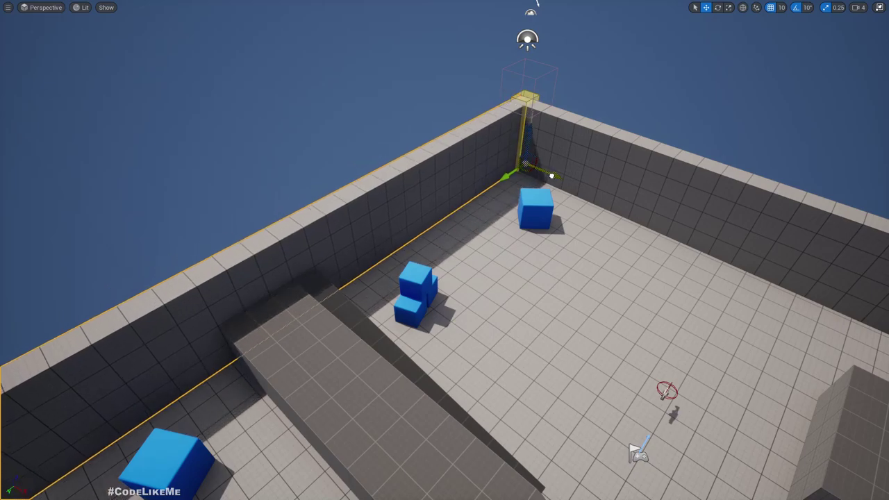
Duplicate the adjacent fractured wall with its corner anchor field and place the copies along the opposite side of the floor
{"action": "right_click_drag", "start_coordinate": [568, 187], "coordinate": [574, 277]}
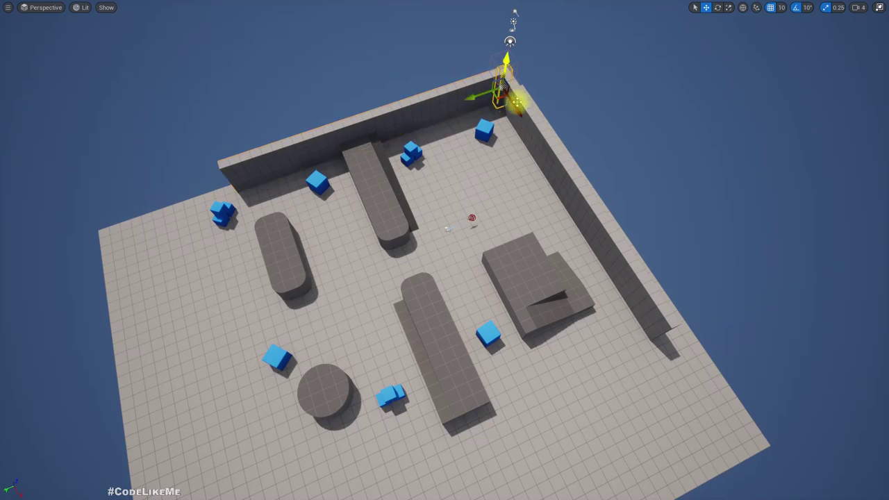
{"action": "left_click", "coordinate": [561, 159]}
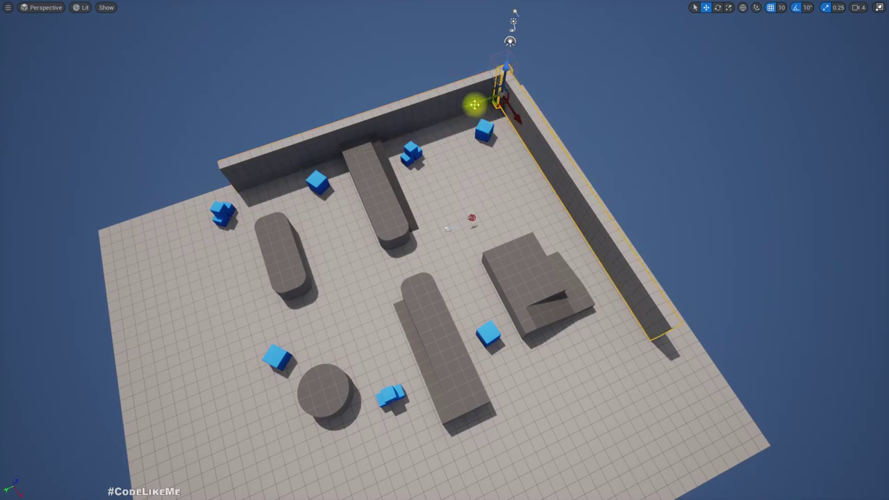
{"action": "left_click_drag", "start_coordinate": [474, 104], "coordinate": [195, 202], "text": "alt"}
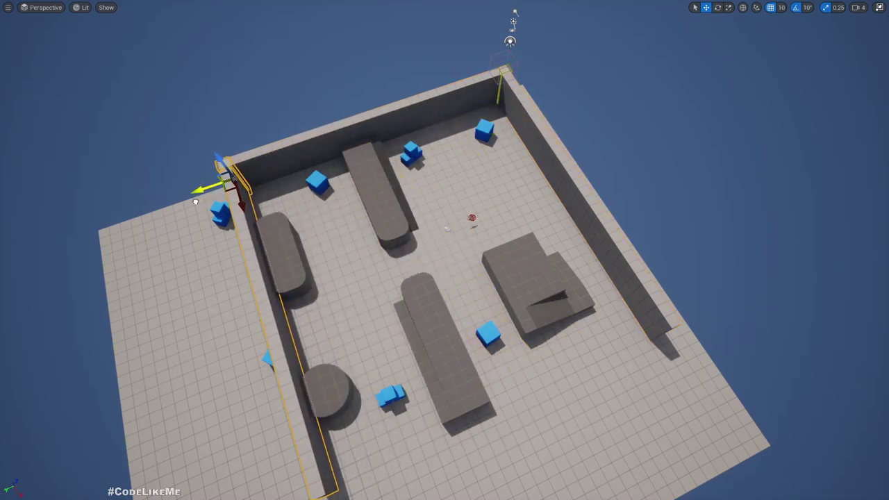
{"action": "left_click_drag", "start_coordinate": [260, 199], "coordinate": [391, 200], "text": "alt"}
{"action": "right_click_drag", "start_coordinate": [211, 184], "coordinate": [221, 192]}
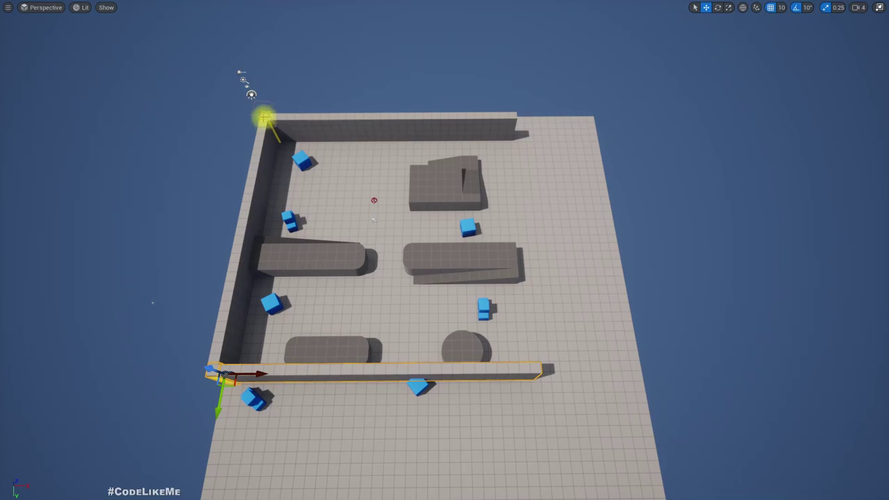
Duplicate the original fractured wall with its corner anchor field onto the remaining open side, closing the perimeter
{"action": "left_click", "coordinate": [266, 113]}
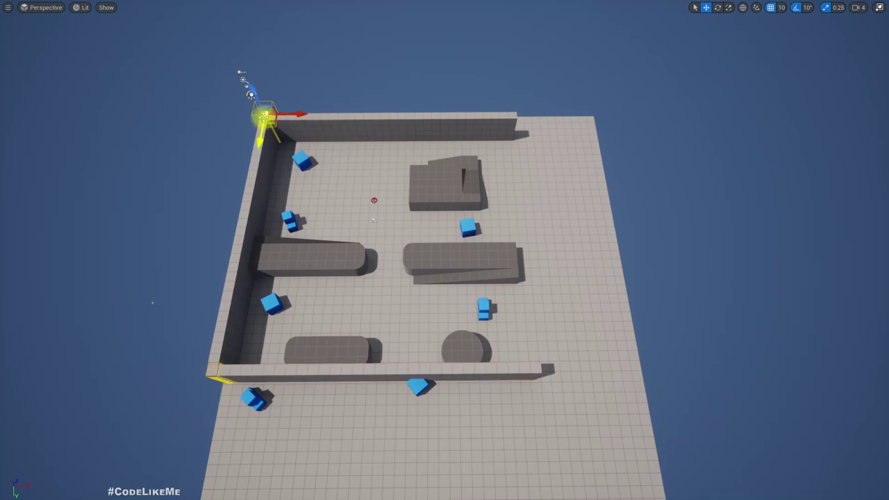
{"action": "left_click", "coordinate": [252, 171]}
{"action": "left_click_drag", "start_coordinate": [316, 139], "coordinate": [559, 153], "text": "alt"}
{"action": "mouse_move", "coordinate": [505, 161]}
{"action": "right_mouse_down"}
{"action": "mouse_move", "coordinate": [486, 161]}
{"action": "mouse_move", "coordinate": [505, 162]}
{"action": "right_mouse_up"}
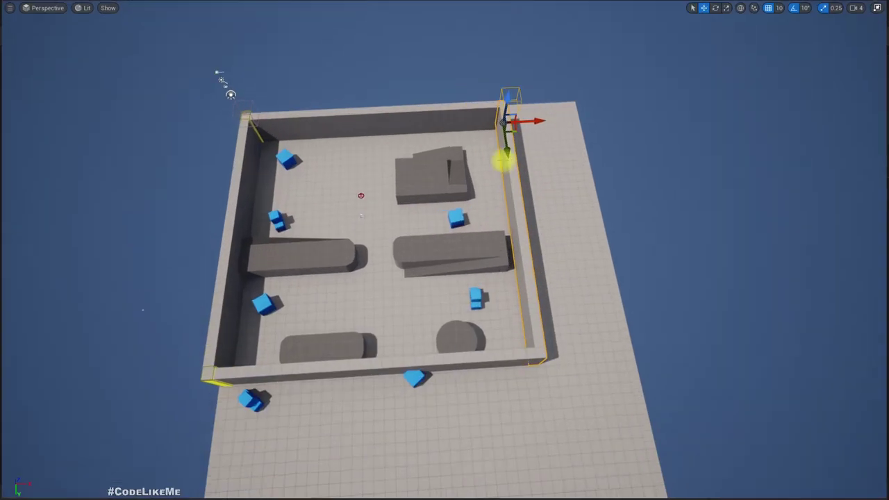
Play the level and fire repeatedly at the nearest perimeter wall to test its destruction
{"action": "key", "text": "alt+p"}
{"action": "left_click", "coordinate": [503, 161]}
{"action": "key", "text": "w"}
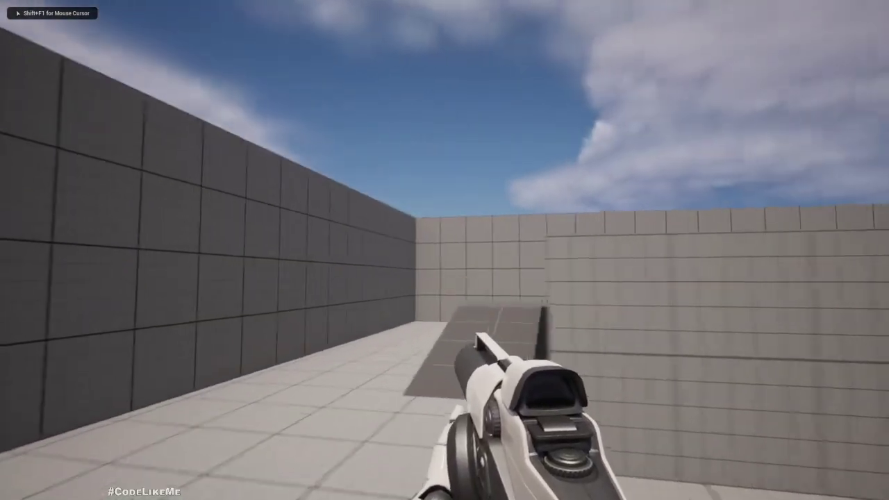
{"action": "key", "text": "w"}
{"action": "left_click", "coordinate": [444, 250]}
{"action": "left_click", "coordinate": [444, 250]}
{"action": "left_click", "coordinate": [445, 250]}
{"action": "left_click", "coordinate": [444, 250]}
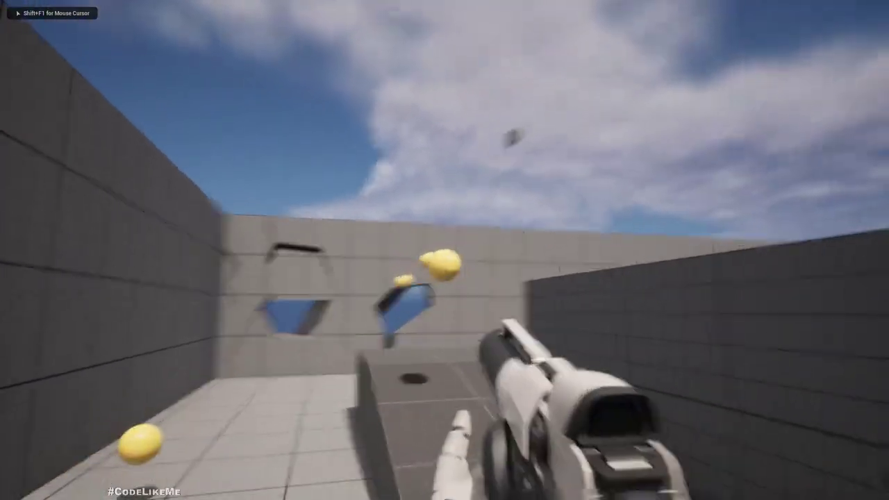
{"action": "left_click", "coordinate": [445, 250]}
{"action": "left_click", "coordinate": [445, 250]}
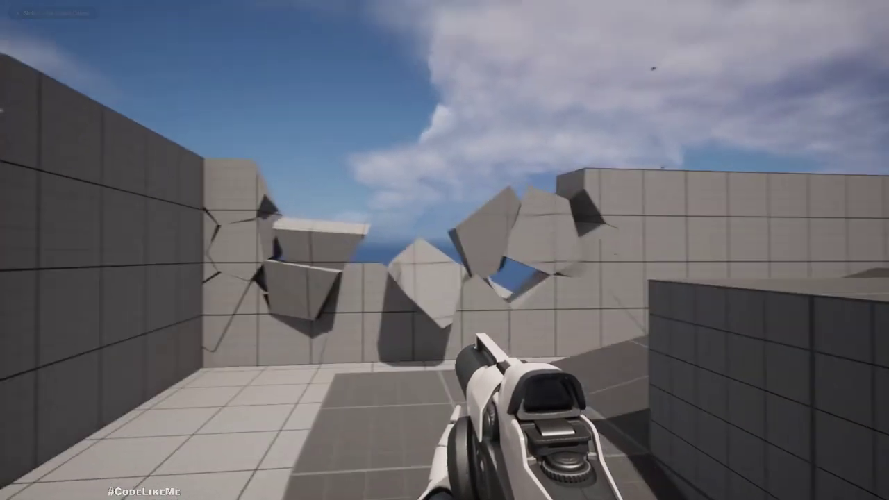
Move around the enclosed arena and shoot the other perimeter walls, including the one behind the blue cubes, to test their fracturing
{"action": "key", "text": "w"}
{"action": "left_click", "coordinate": [444, 250]}
{"action": "left_click", "coordinate": [445, 250]}
{"action": "left_click", "coordinate": [444, 250]}
{"action": "left_click", "coordinate": [445, 250]}
{"action": "key", "text": "w"}
{"action": "left_click", "coordinate": [445, 250]}
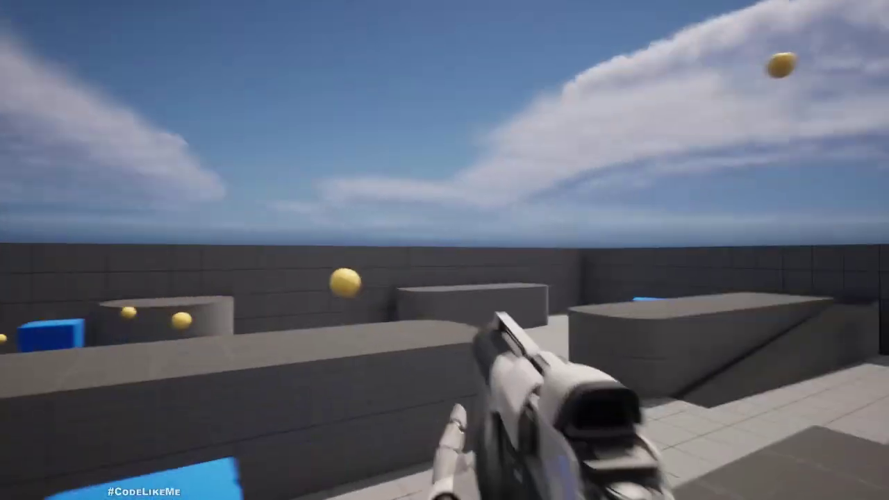
{"action": "left_click", "coordinate": [444, 250]}
{"action": "left_click", "coordinate": [445, 250]}
{"action": "key", "text": "w"}
{"action": "left_click", "coordinate": [444, 251]}
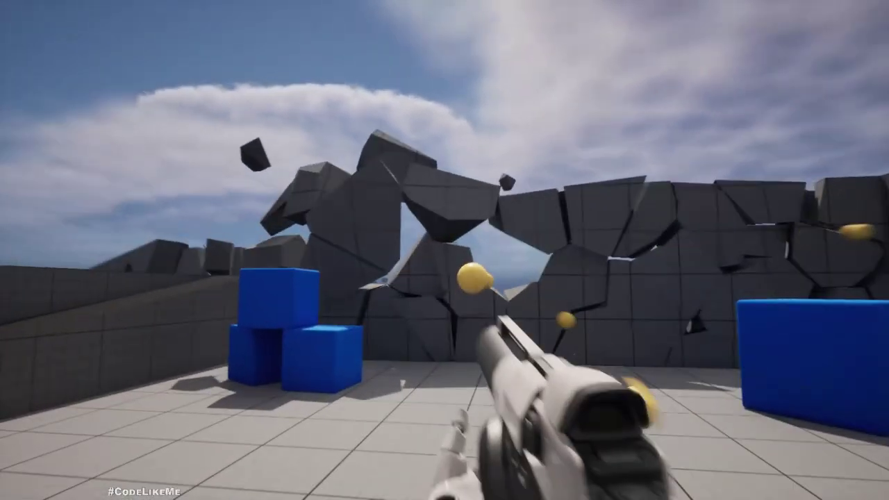
{"action": "left_click", "coordinate": [444, 250]}
{"action": "left_click", "coordinate": [444, 250]}
{"action": "key", "text": "w"}
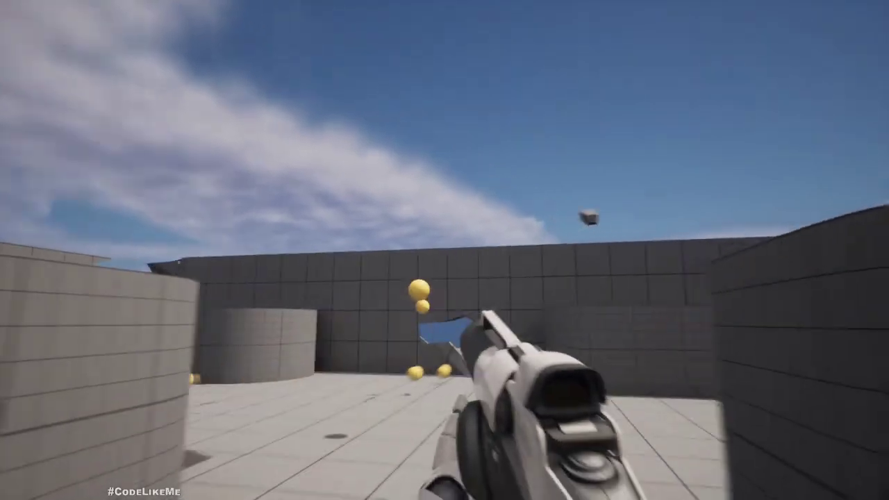
{"action": "left_click", "coordinate": [445, 250]}
{"action": "left_click", "coordinate": [445, 250]}
{"action": "key", "text": "w"}
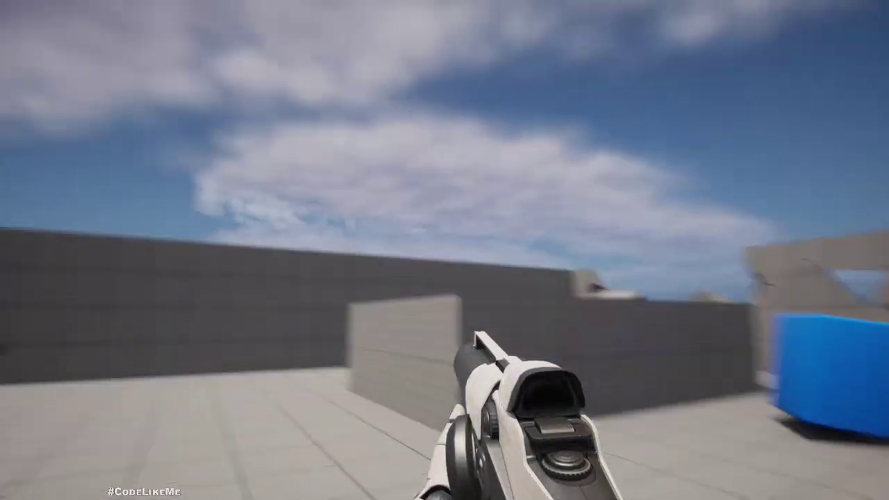
{"action": "left_click", "coordinate": [444, 250]}
{"action": "left_click", "coordinate": [444, 250]}
{"action": "left_click", "coordinate": [445, 250]}
{"action": "left_click", "coordinate": [445, 250]}
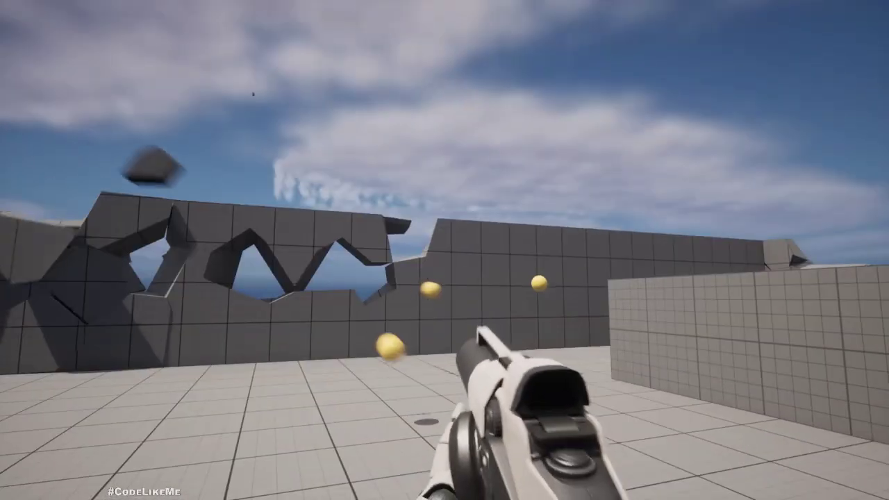
{"action": "key", "text": "a"}
{"action": "left_click", "coordinate": [445, 250]}
{"action": "left_click", "coordinate": [445, 250]}
{"action": "left_click", "coordinate": [444, 250]}
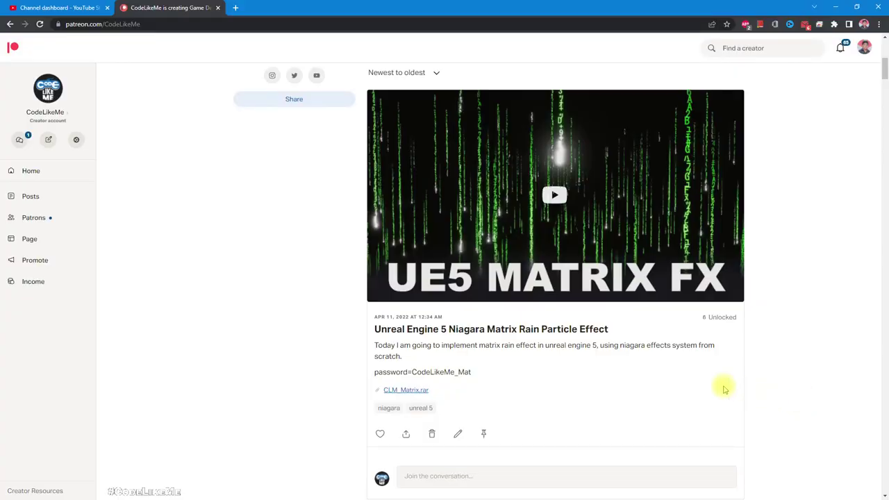
Switch to the browser and look through the earlier Unreal Engine project posts on the CodeLikeMe Patreon page
{"action": "scroll", "coordinate": [722, 385], "scroll_direction": "down", "scroll_amount": 2}
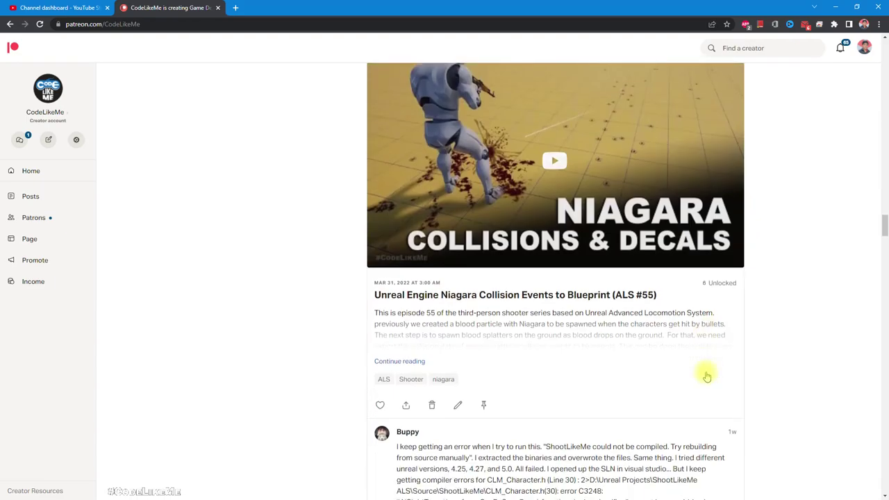
{"action": "scroll", "coordinate": [706, 376], "scroll_direction": "down", "scroll_amount": 15}
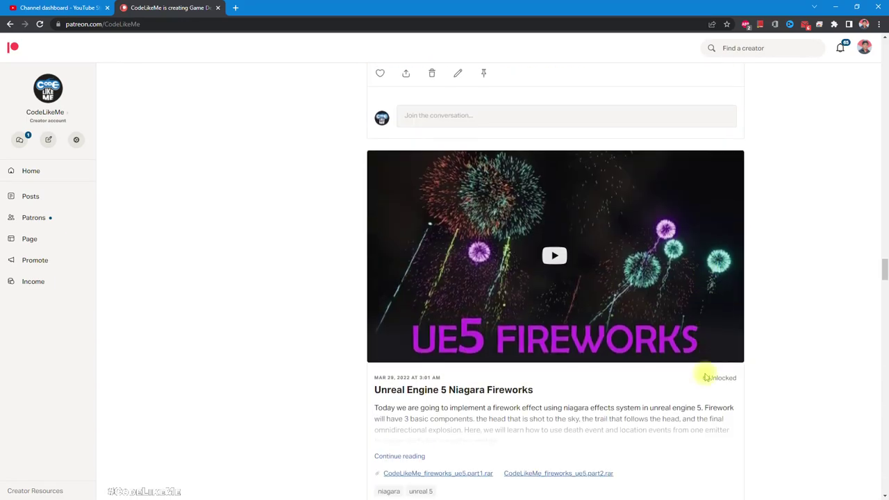
{"action": "scroll", "coordinate": [706, 376], "scroll_direction": "down", "scroll_amount": 5}
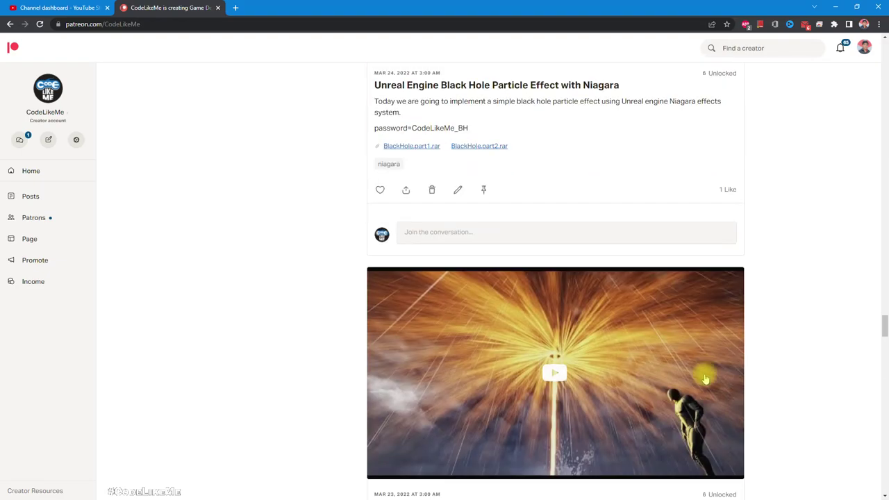